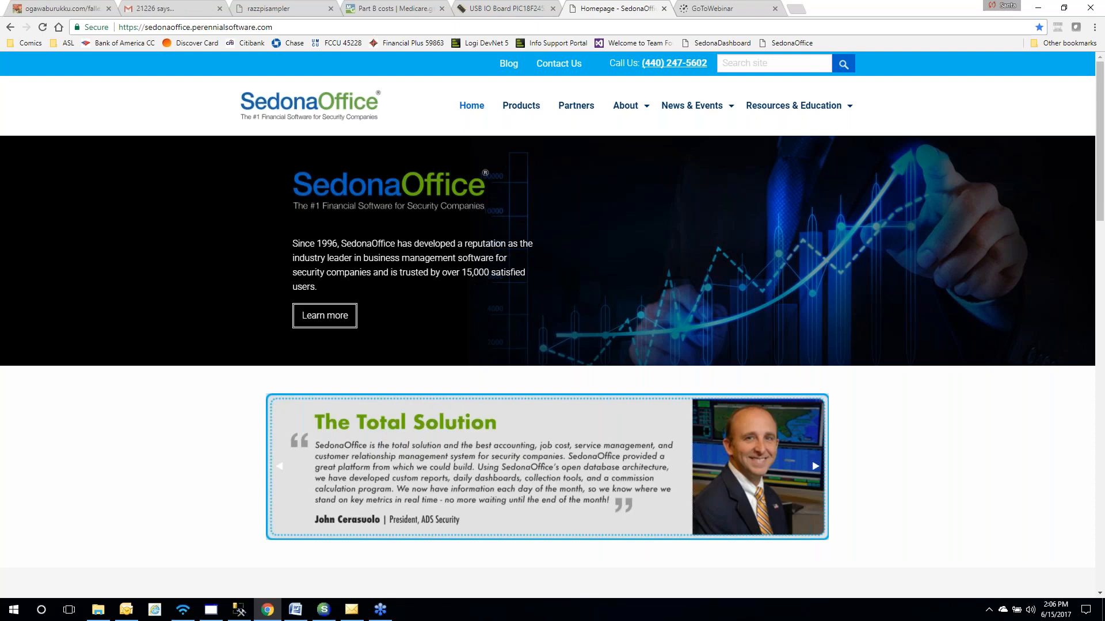
Bring SedonaOffice forward and launch SedonaDashboard to show AR Aging and job/service status panels
{"action": "left_click", "coordinate": [322, 610]}
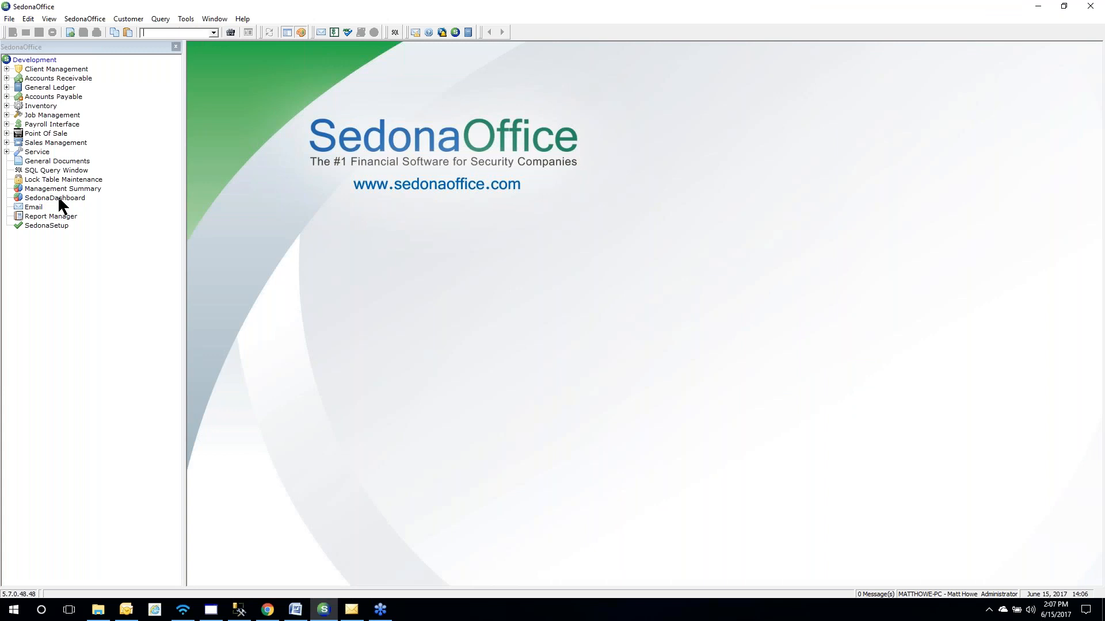
{"action": "left_click", "coordinate": [55, 198]}
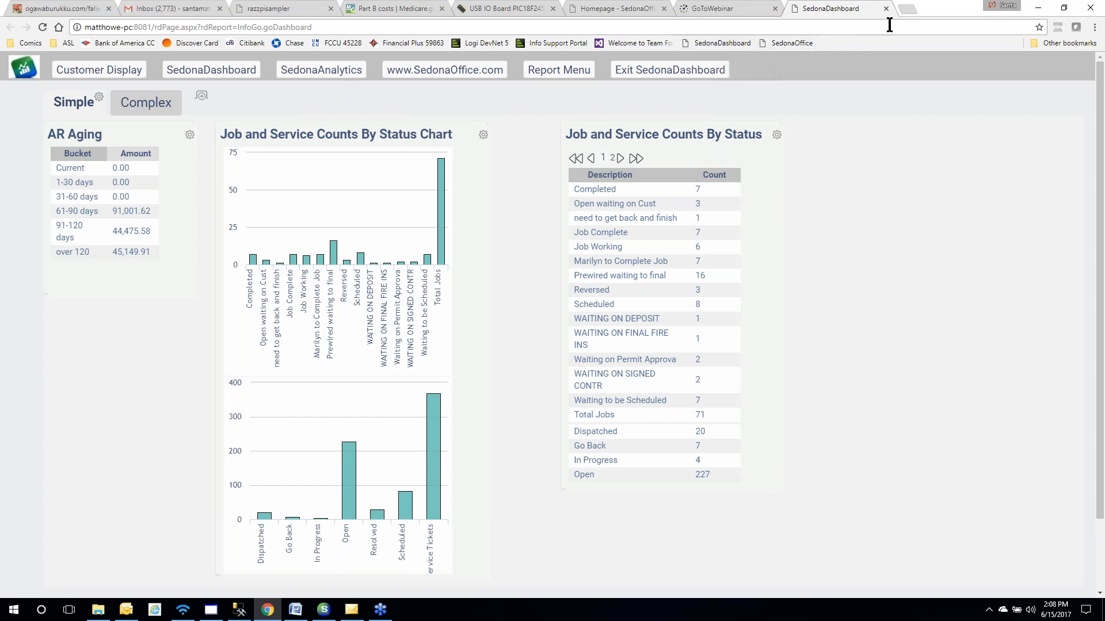
{"action": "left_click", "coordinate": [907, 11]}
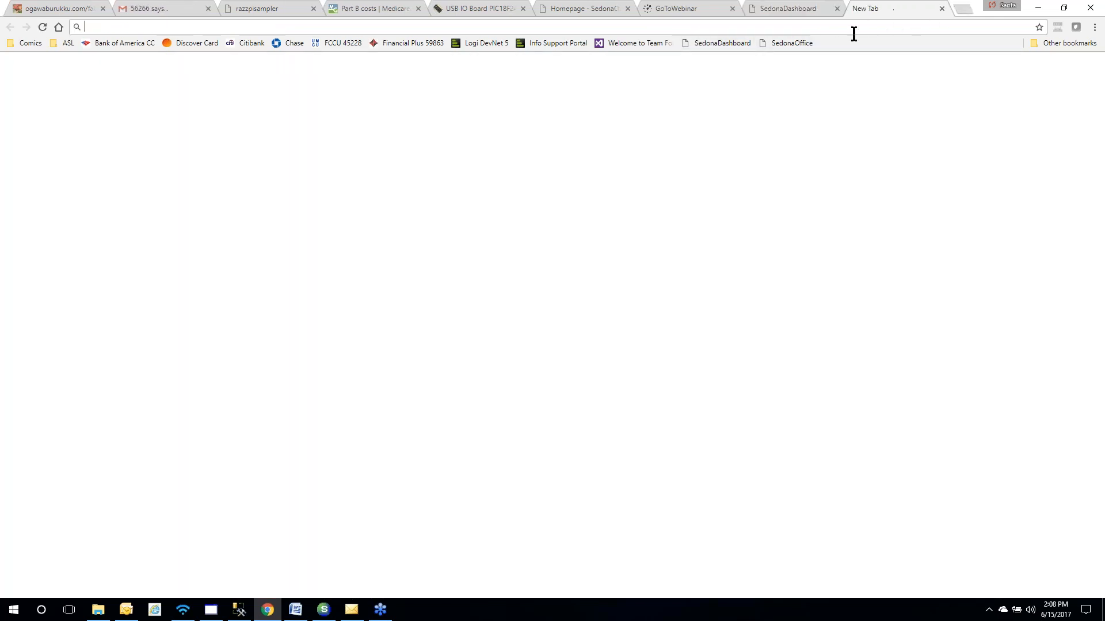
{"action": "left_click", "coordinate": [730, 44]}
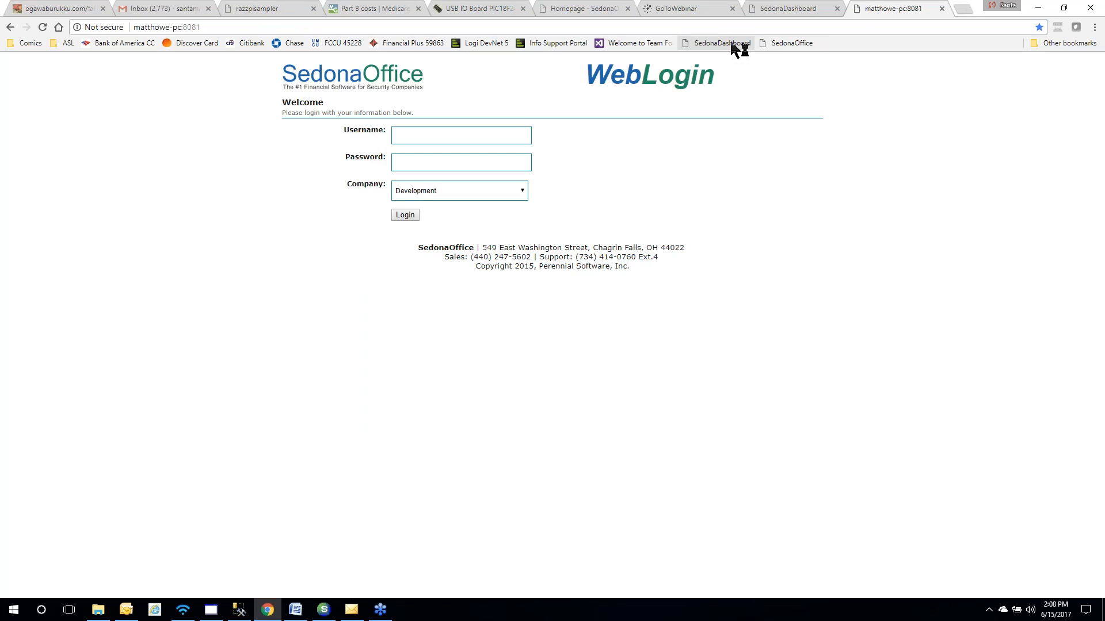
{"action": "left_click", "coordinate": [456, 136]}
{"action": "left_click", "coordinate": [452, 164]}
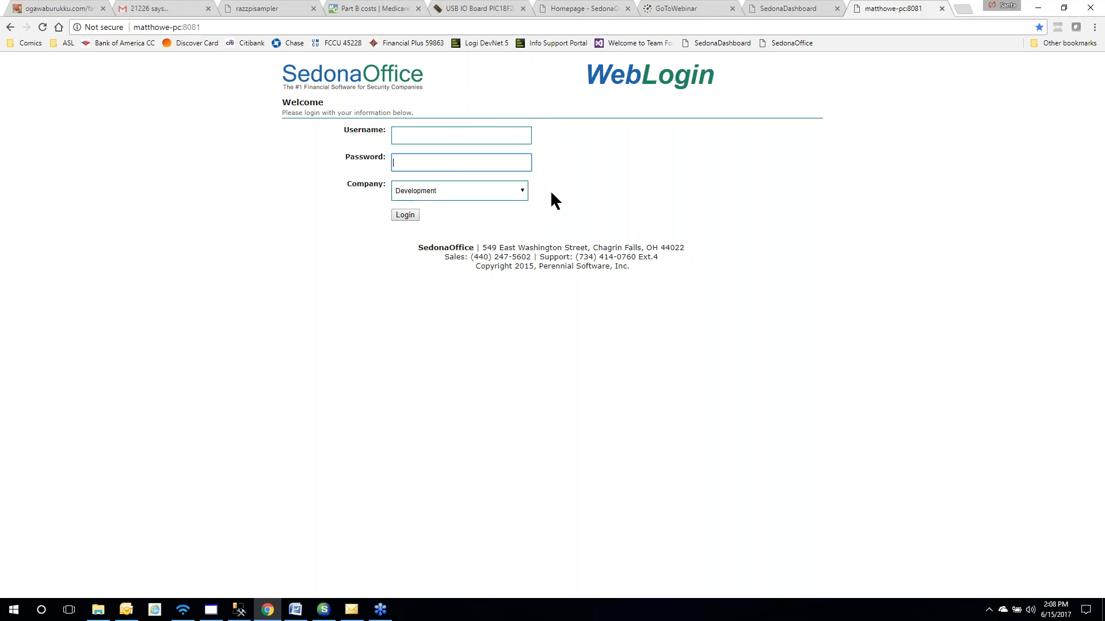
{"action": "left_click", "coordinate": [942, 9]}
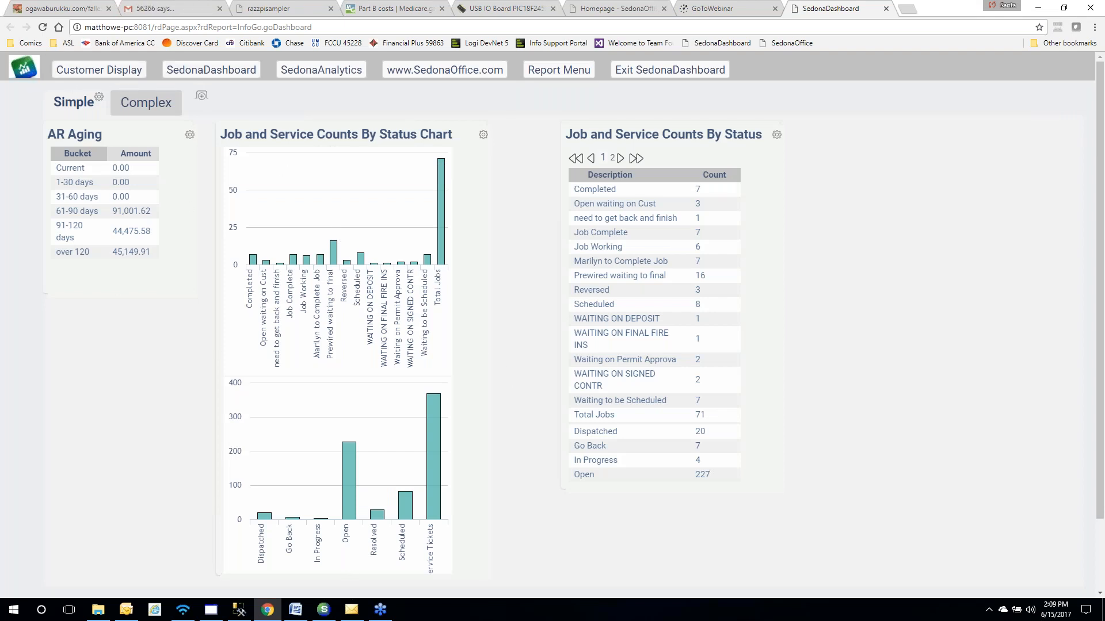
{"action": "mouse_move", "coordinate": [440, 168]}
{"action": "left_click", "coordinate": [551, 77]}
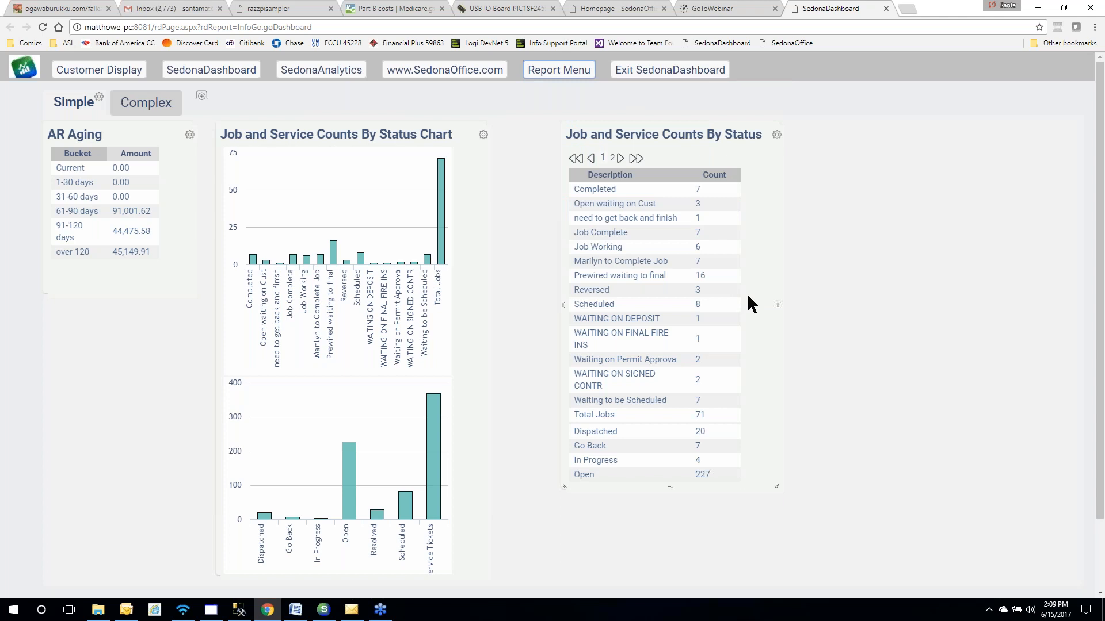
{"action": "scroll", "coordinate": [755, 303], "scroll_direction": "down", "scroll_amount": 1}
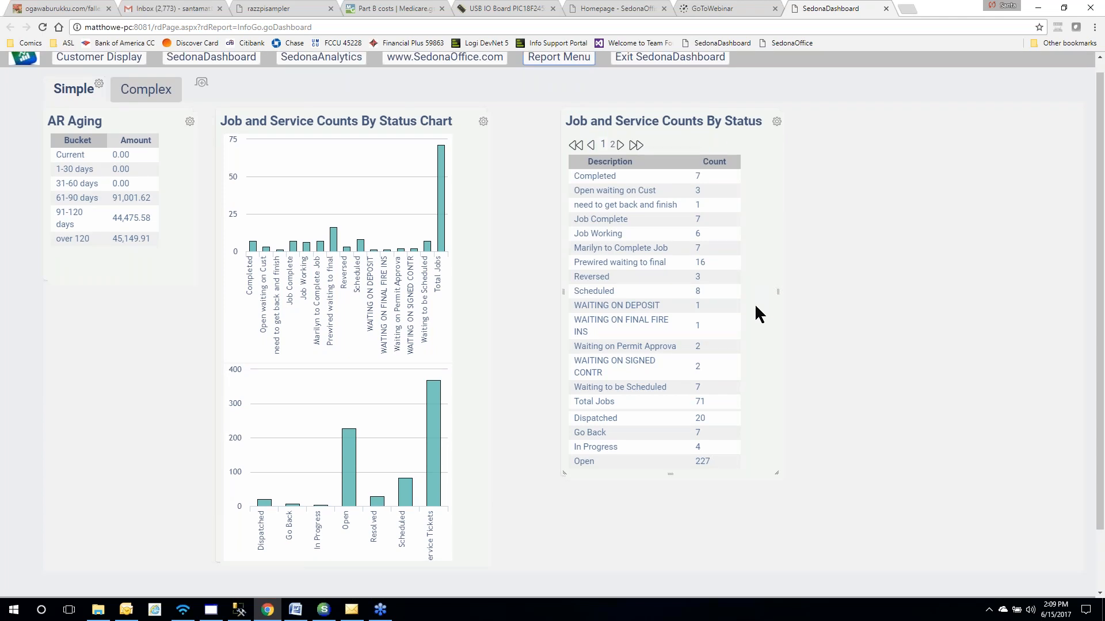
{"action": "scroll", "coordinate": [755, 303], "scroll_direction": "down", "scroll_amount": 3}
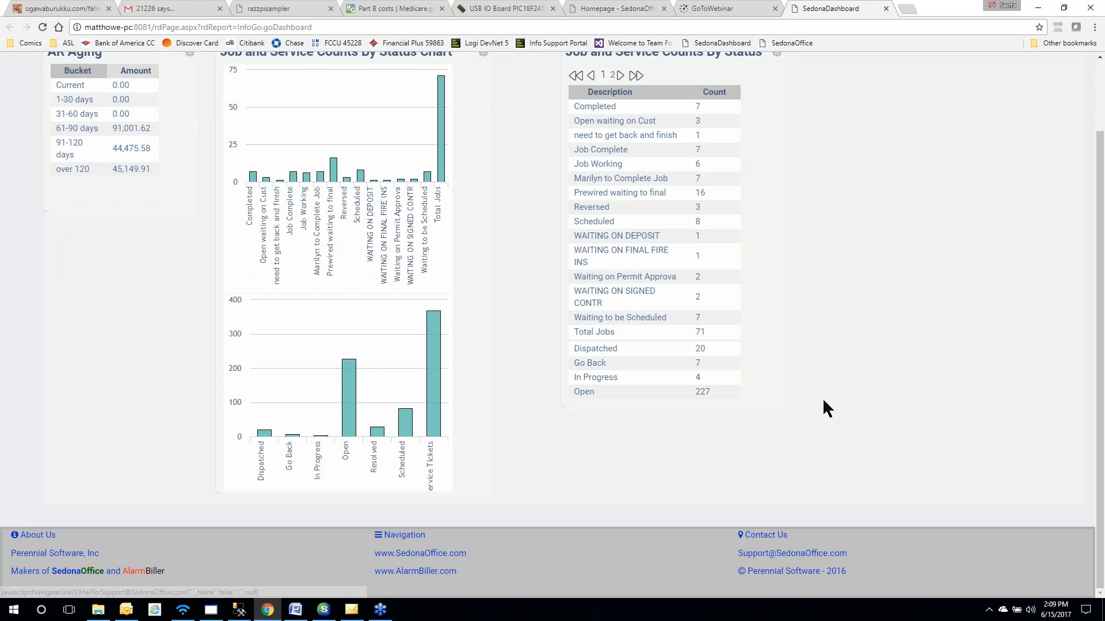
{"action": "scroll", "coordinate": [823, 409], "scroll_direction": "up", "scroll_amount": 2}
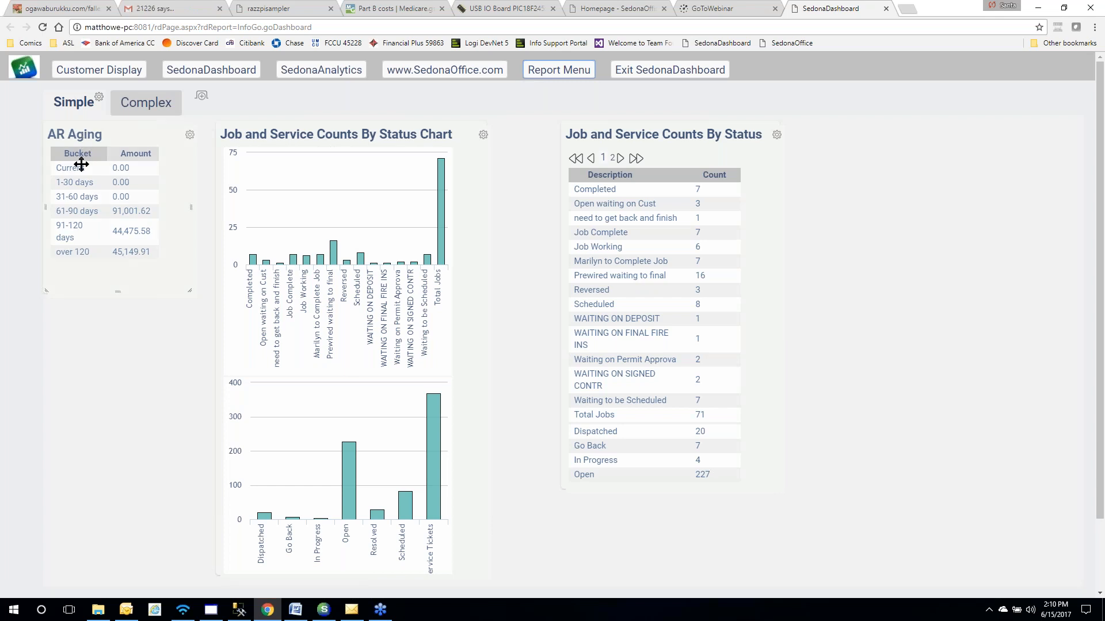
Move the AR Aging panel lower, and widen the status panel then restore its width
{"action": "left_click_drag", "start_coordinate": [81, 165], "coordinate": [81, 216]}
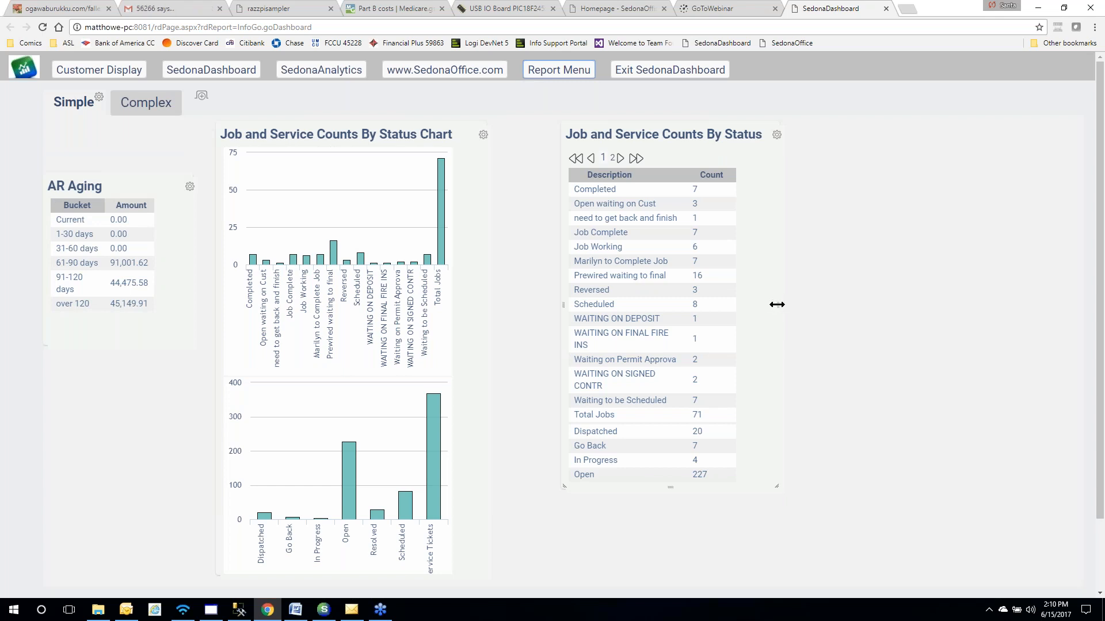
{"action": "left_click_drag", "start_coordinate": [777, 305], "coordinate": [824, 306]}
{"action": "left_click_drag", "start_coordinate": [822, 306], "coordinate": [775, 311]}
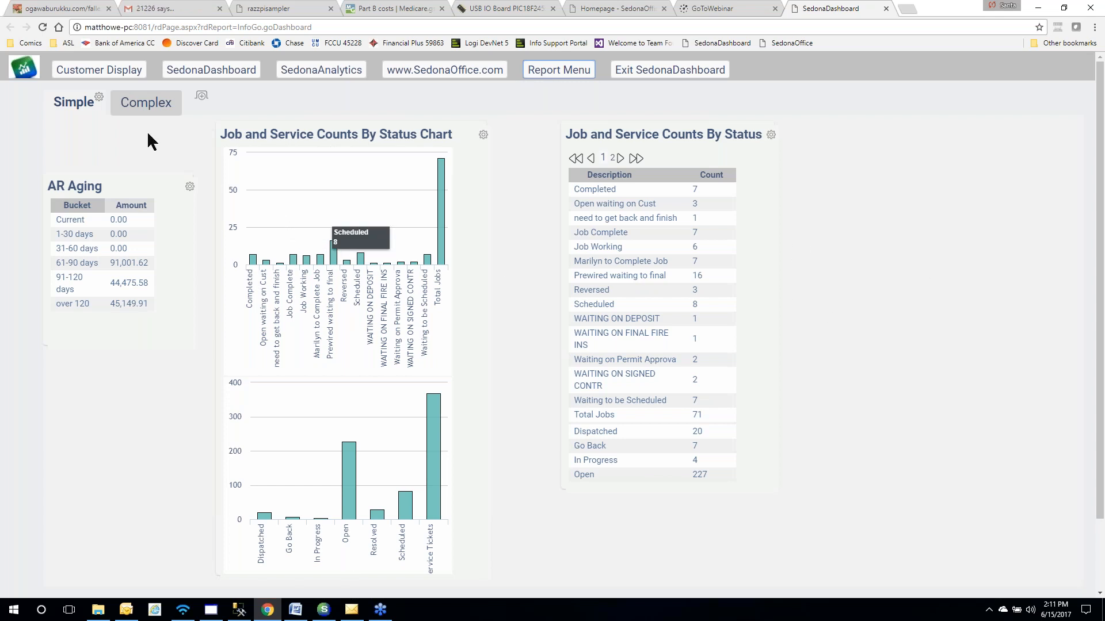
Add the Deposits list visual to the Simple tab through the Visual Gallery
{"action": "left_click", "coordinate": [99, 99]}
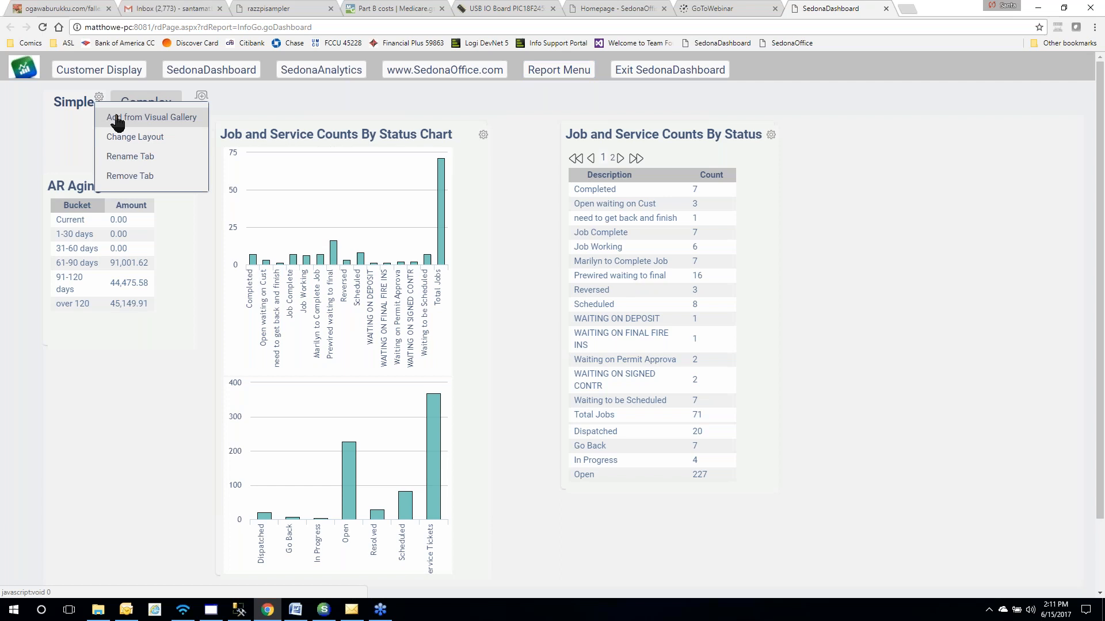
{"action": "left_click", "coordinate": [152, 117]}
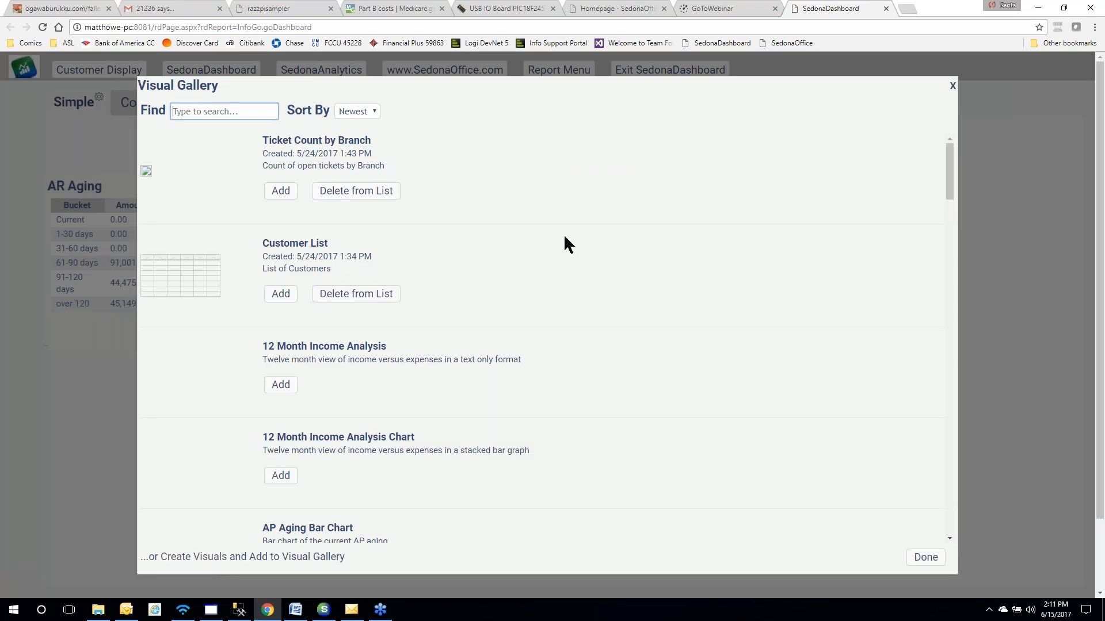
{"action": "scroll", "coordinate": [564, 233], "scroll_direction": "down", "scroll_amount": 2}
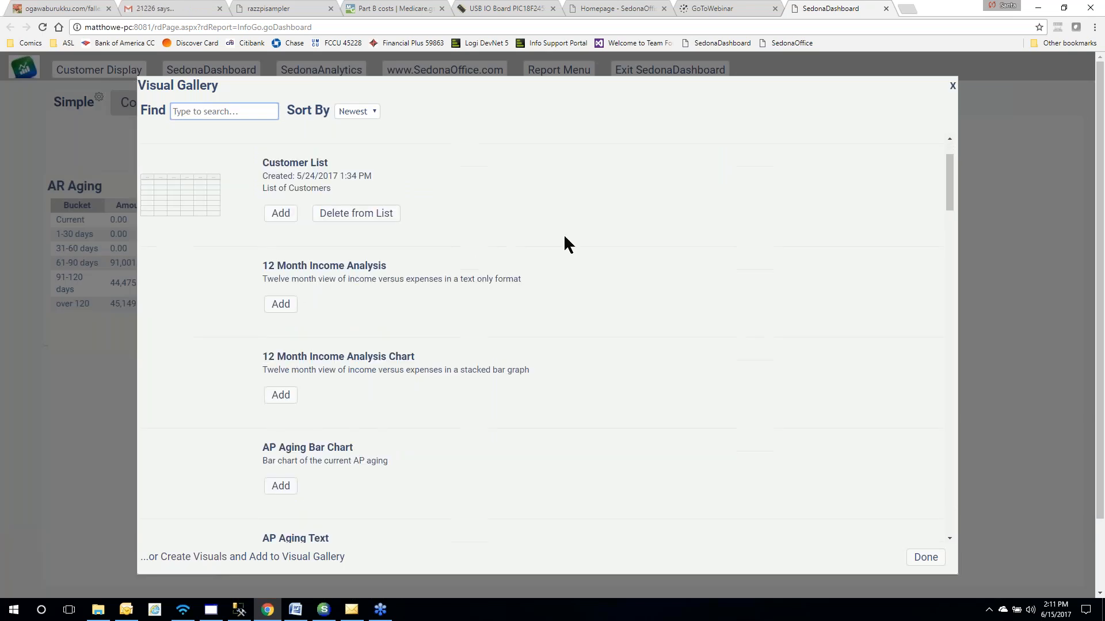
{"action": "scroll", "coordinate": [564, 237], "scroll_direction": "down", "scroll_amount": 5}
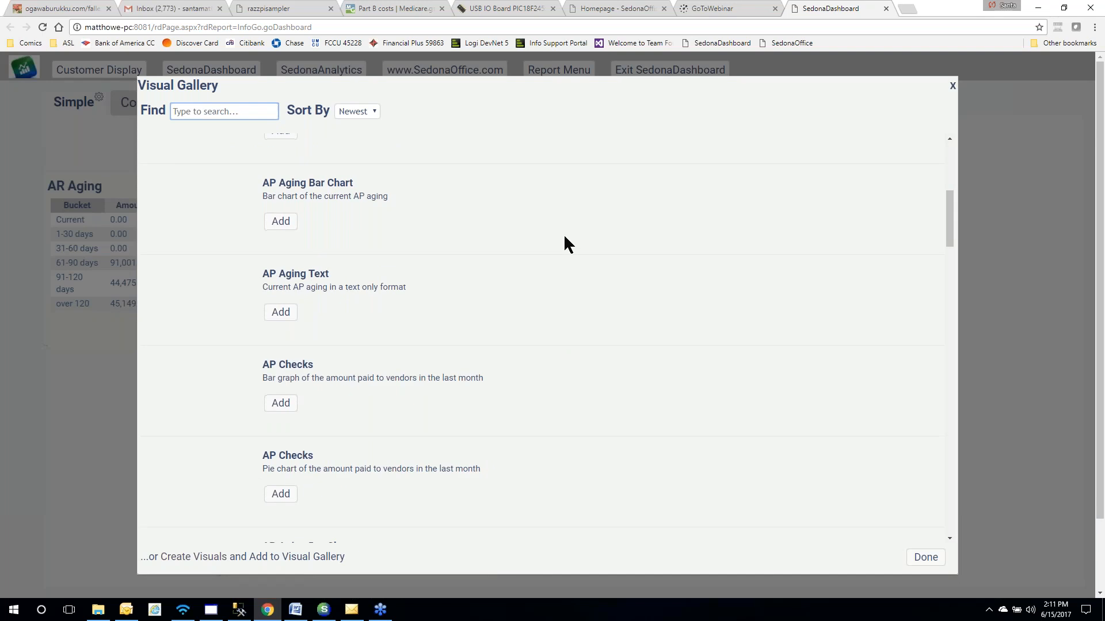
{"action": "scroll", "coordinate": [564, 234], "scroll_direction": "down", "scroll_amount": 2}
{"action": "scroll", "coordinate": [564, 236], "scroll_direction": "down", "scroll_amount": 5}
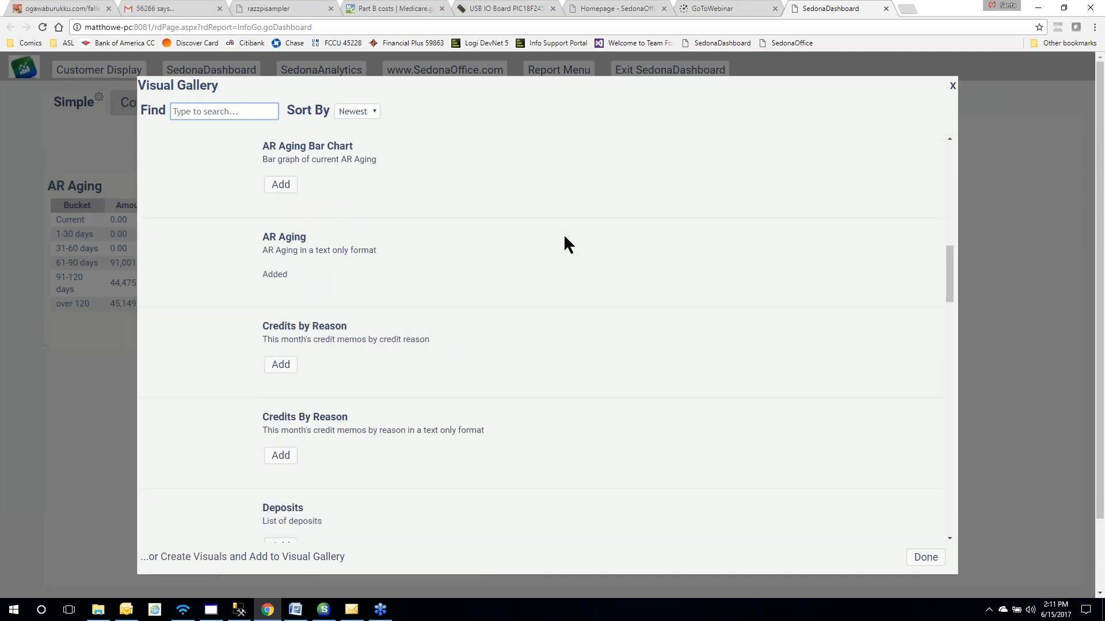
{"action": "scroll", "coordinate": [564, 233], "scroll_direction": "down", "scroll_amount": 3}
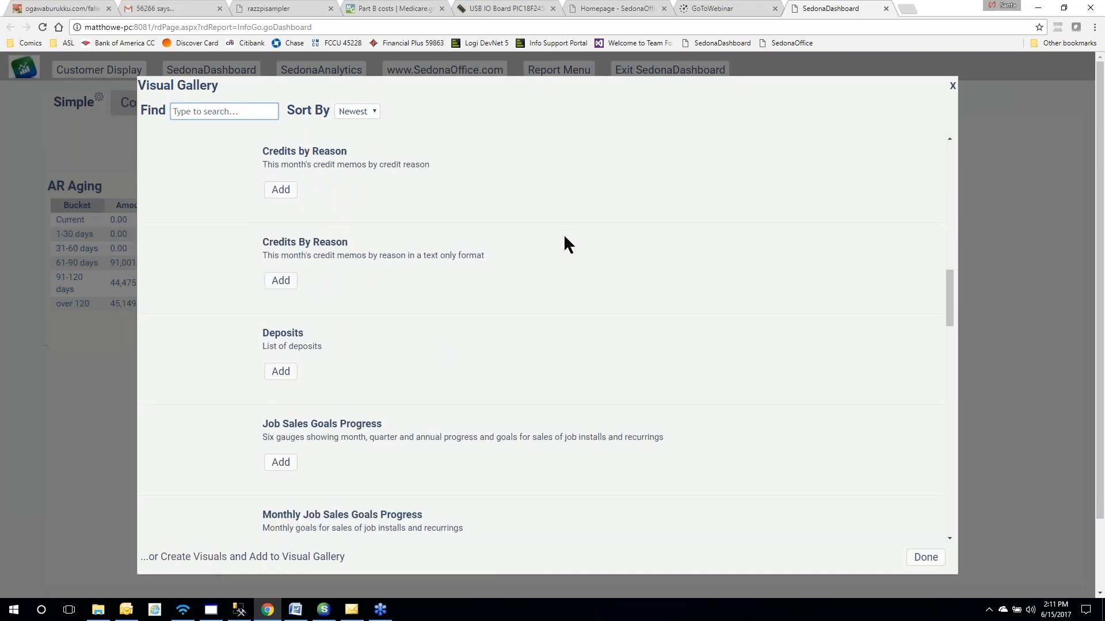
{"action": "scroll", "coordinate": [564, 233], "scroll_direction": "down", "scroll_amount": 2}
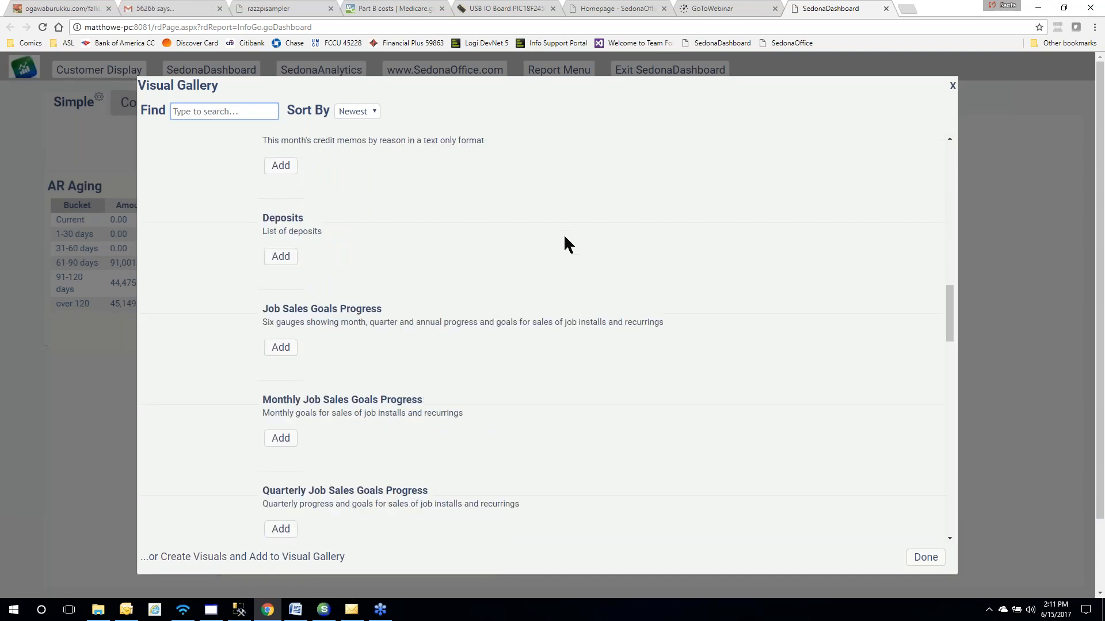
{"action": "left_click", "coordinate": [281, 257]}
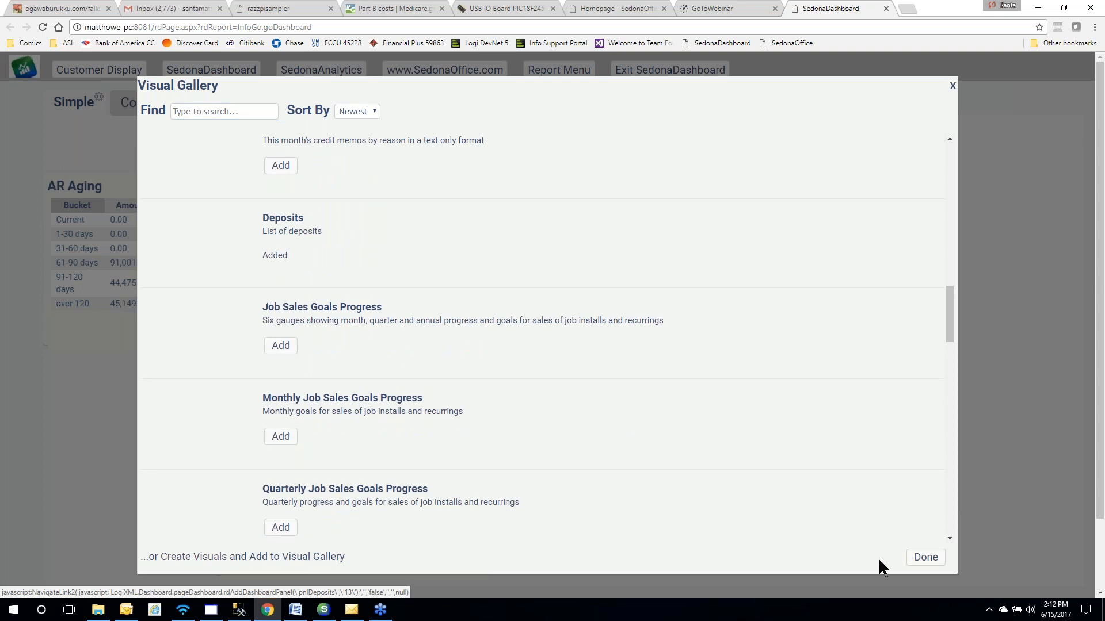
{"action": "left_click", "coordinate": [925, 557]}
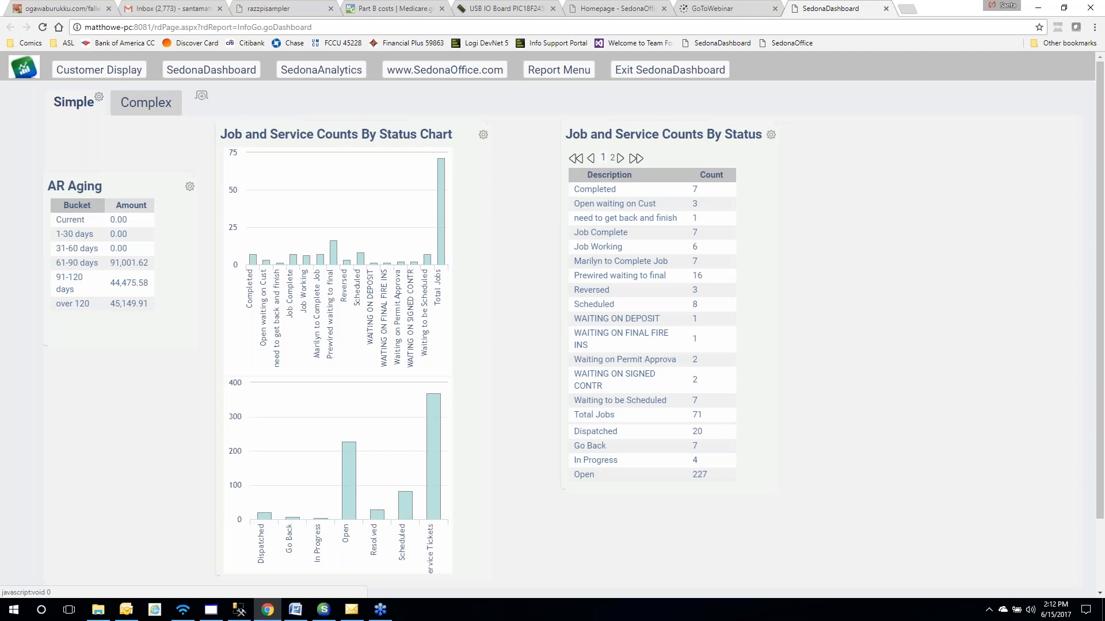
Place the Deposits panel beside the status table, remove it, then open the detailed AR aging report
{"action": "left_click_drag", "start_coordinate": [71, 128], "coordinate": [824, 139]}
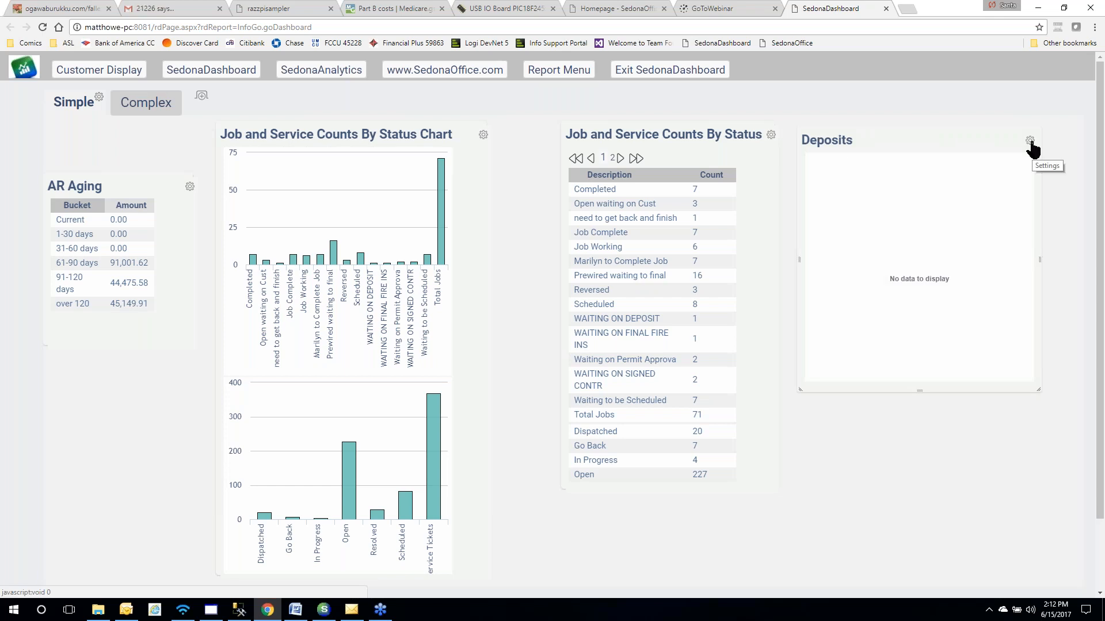
{"action": "left_click", "coordinate": [1029, 141]}
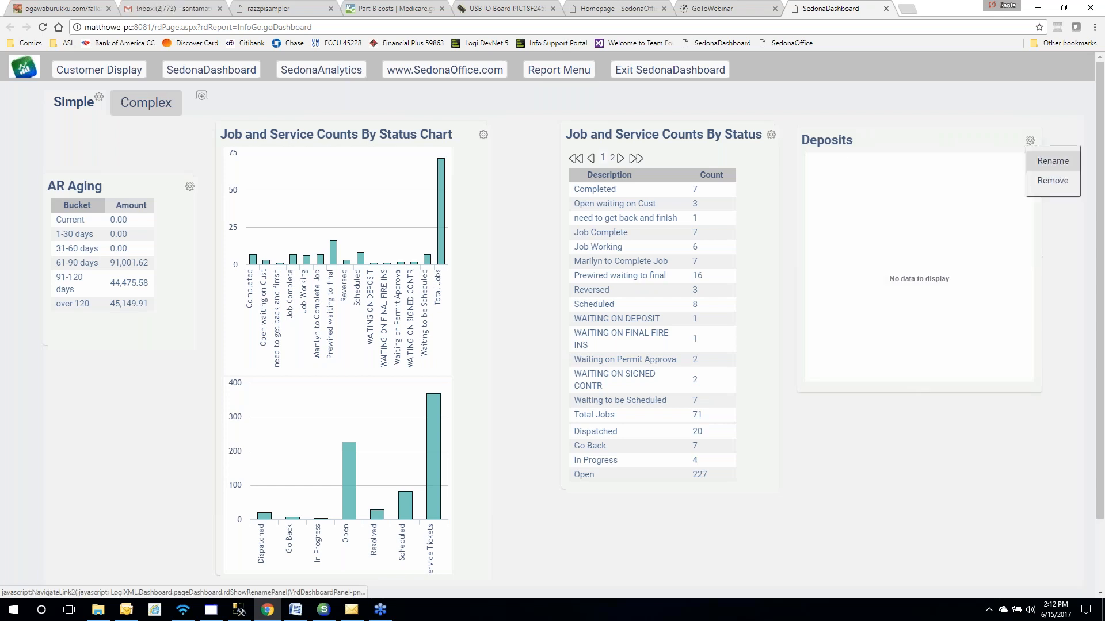
{"action": "left_click", "coordinate": [1047, 181]}
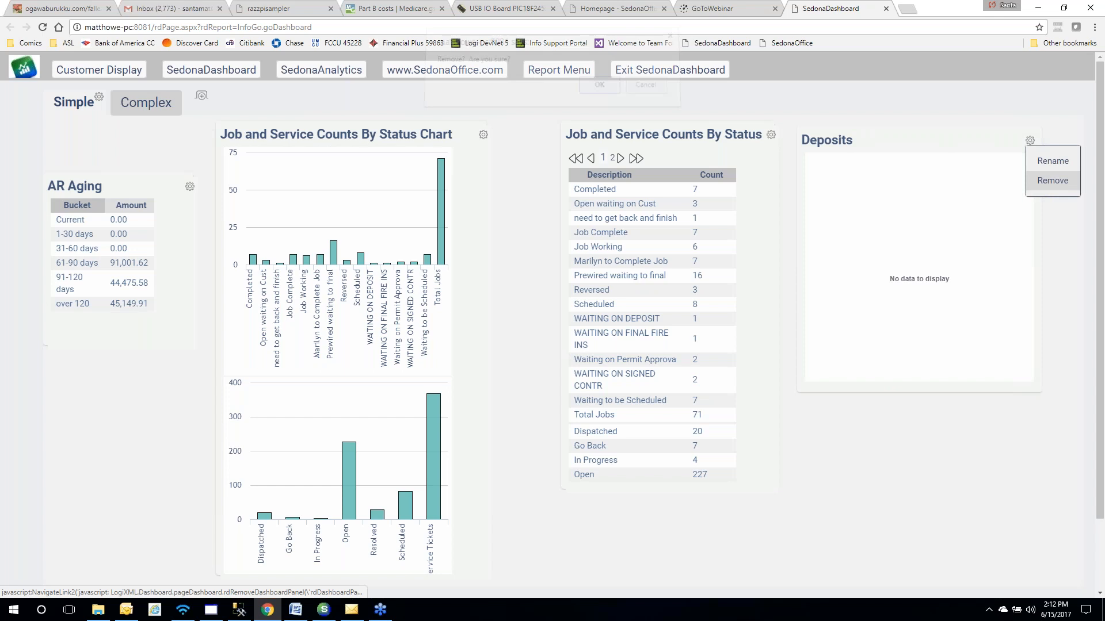
{"action": "left_click", "coordinate": [599, 95]}
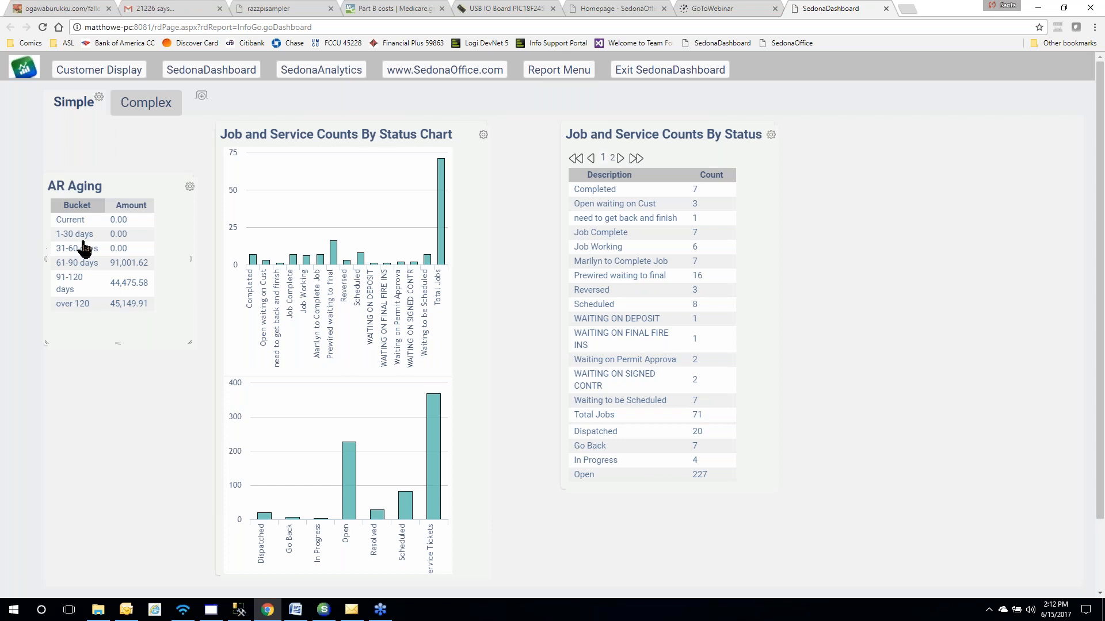
{"action": "left_click", "coordinate": [575, 75]}
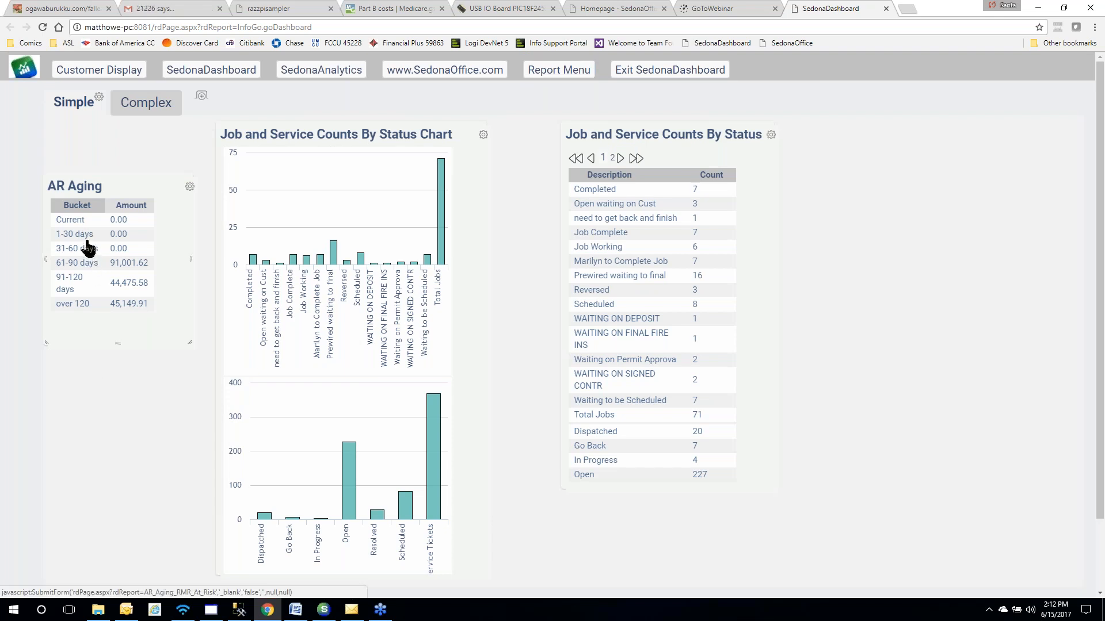
{"action": "left_click", "coordinate": [88, 248]}
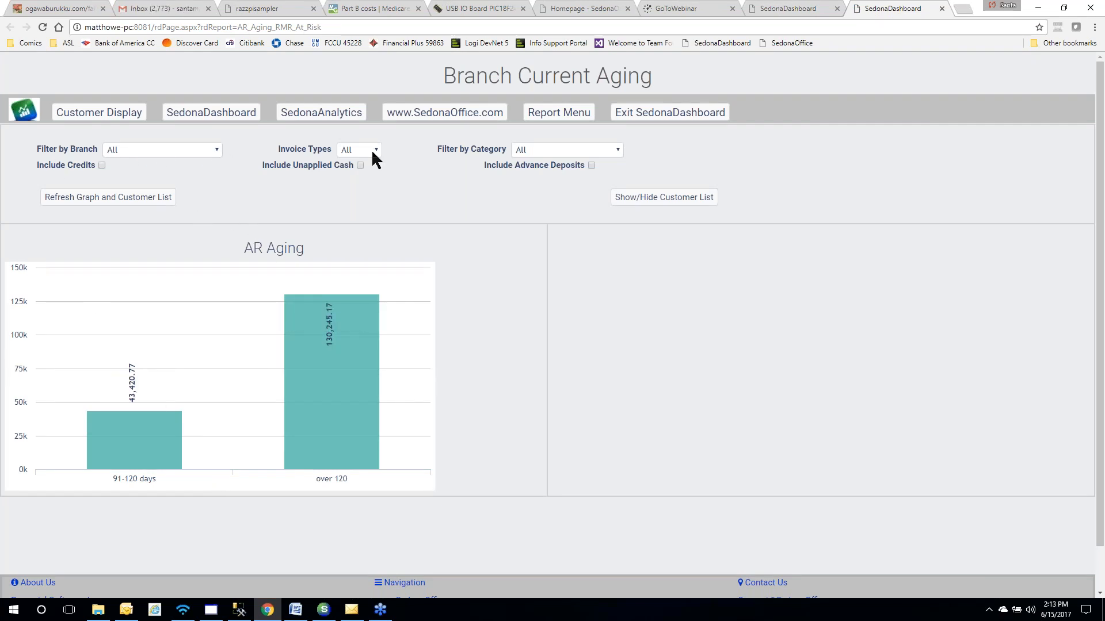
Show the customer list and limit the Branch Current Aging report to Cycle invoices
{"action": "left_click", "coordinate": [666, 201]}
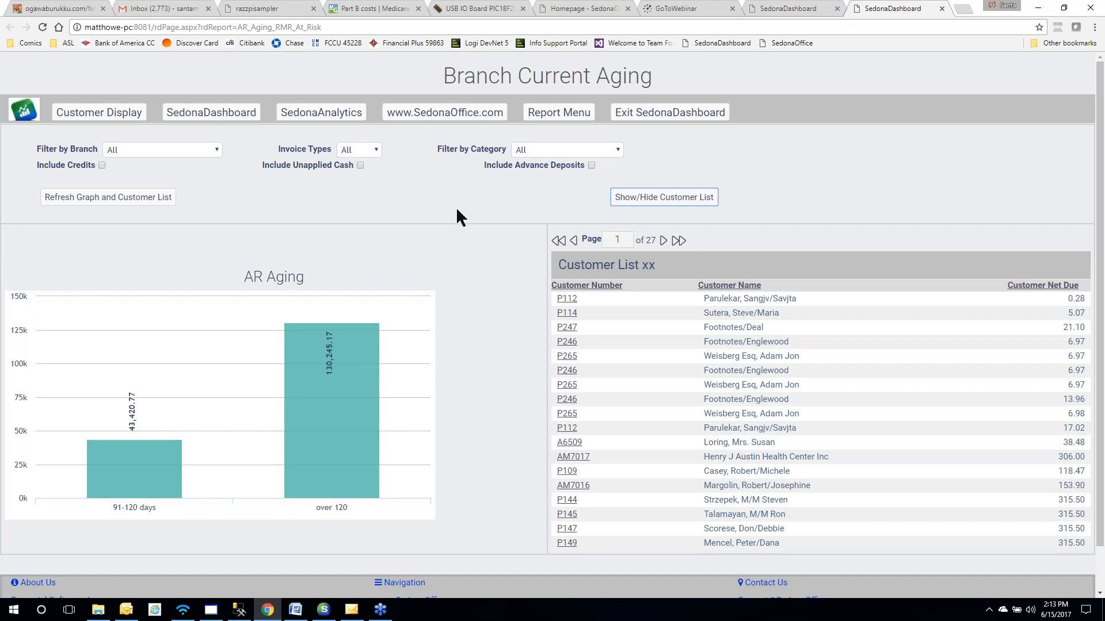
{"action": "left_click", "coordinate": [377, 152]}
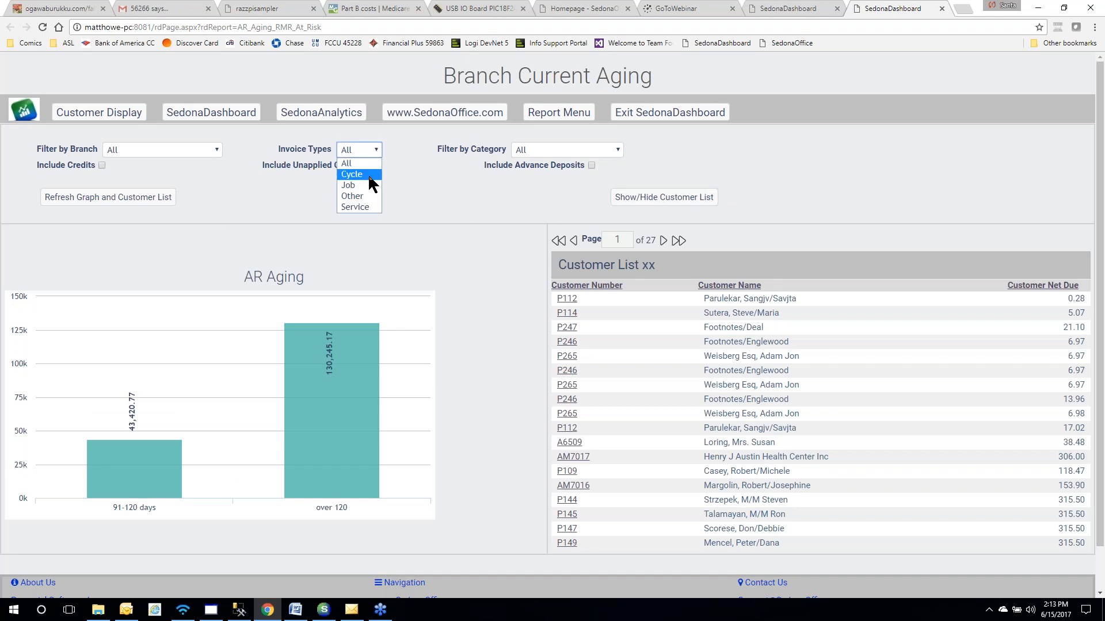
{"action": "left_click", "coordinate": [369, 175]}
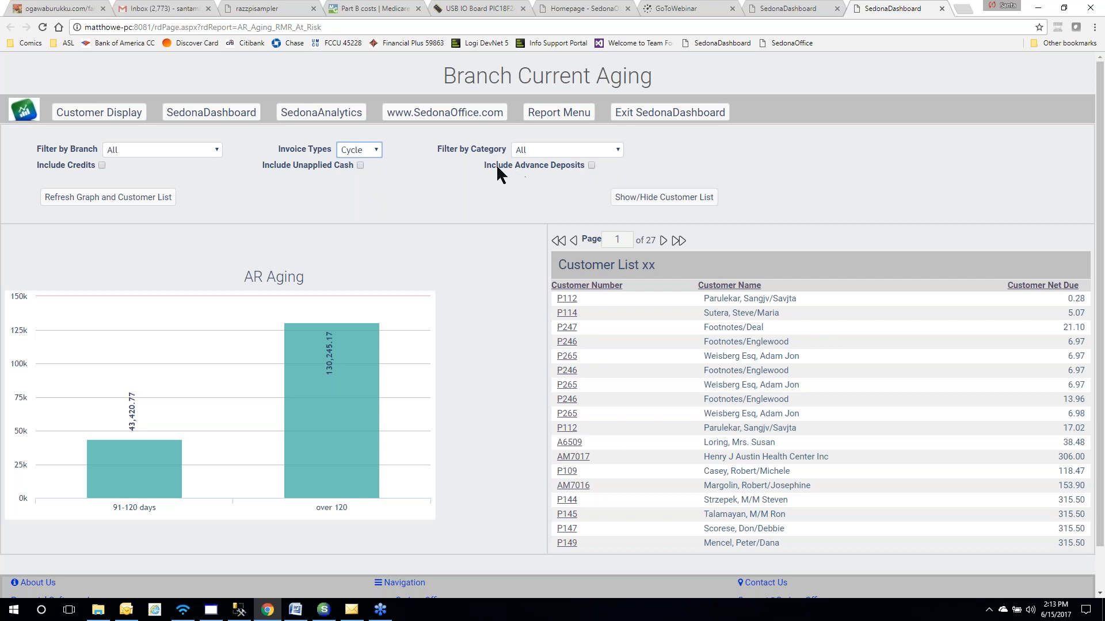
{"action": "left_click", "coordinate": [591, 165]}
Reload the aging report, show the customer list again, and close the report tab
{"action": "left_click", "coordinate": [42, 27]}
{"action": "left_click", "coordinate": [599, 109]}
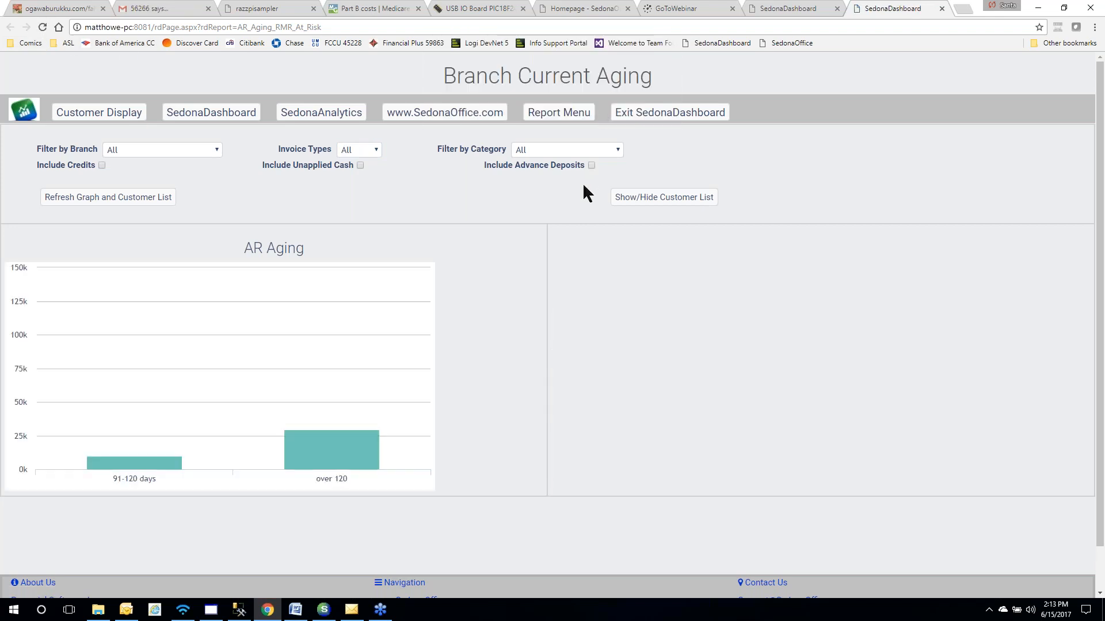
{"action": "left_click", "coordinate": [630, 203]}
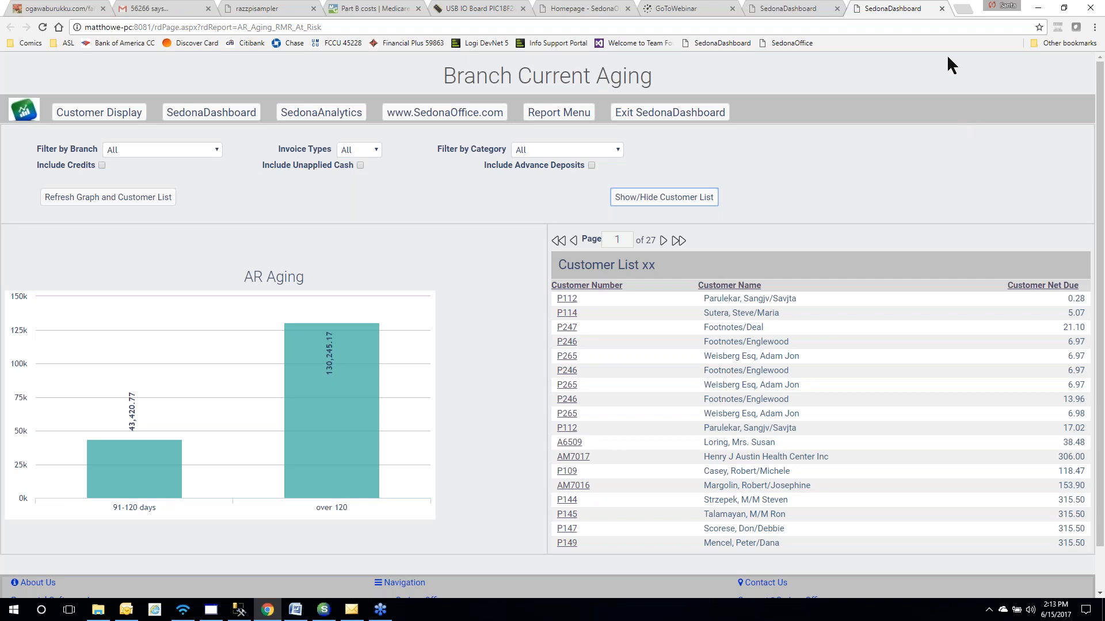
{"action": "left_click", "coordinate": [940, 8]}
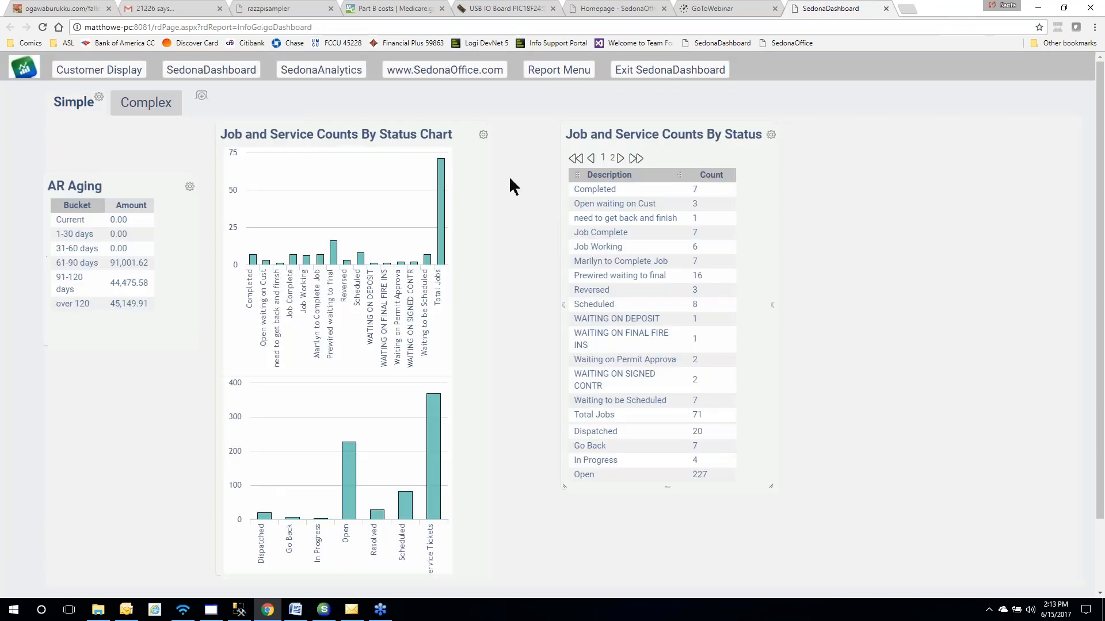
Switch to the Complex dashboard and open the 12 Month Income Analysis report from its chart
{"action": "left_click", "coordinate": [144, 109]}
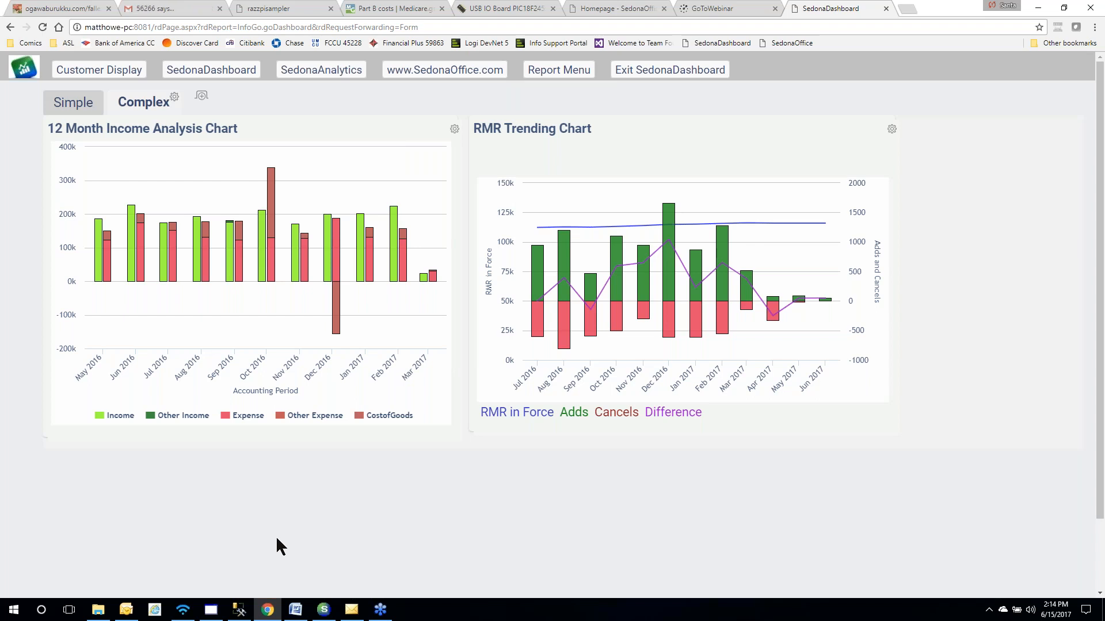
{"action": "mouse_move", "coordinate": [335, 310]}
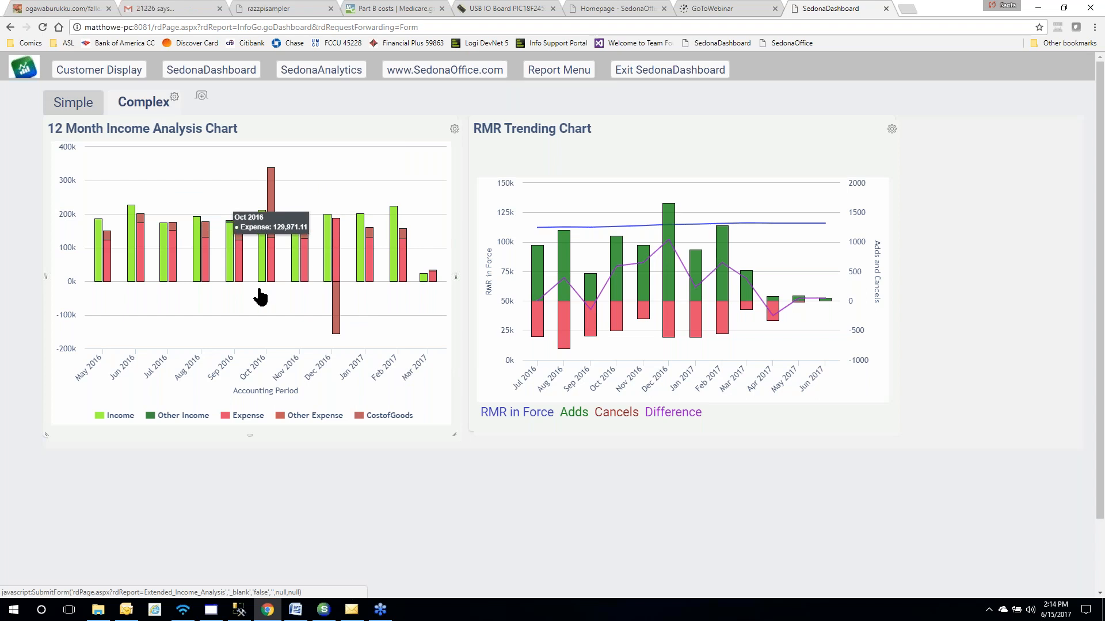
{"action": "left_click", "coordinate": [261, 297]}
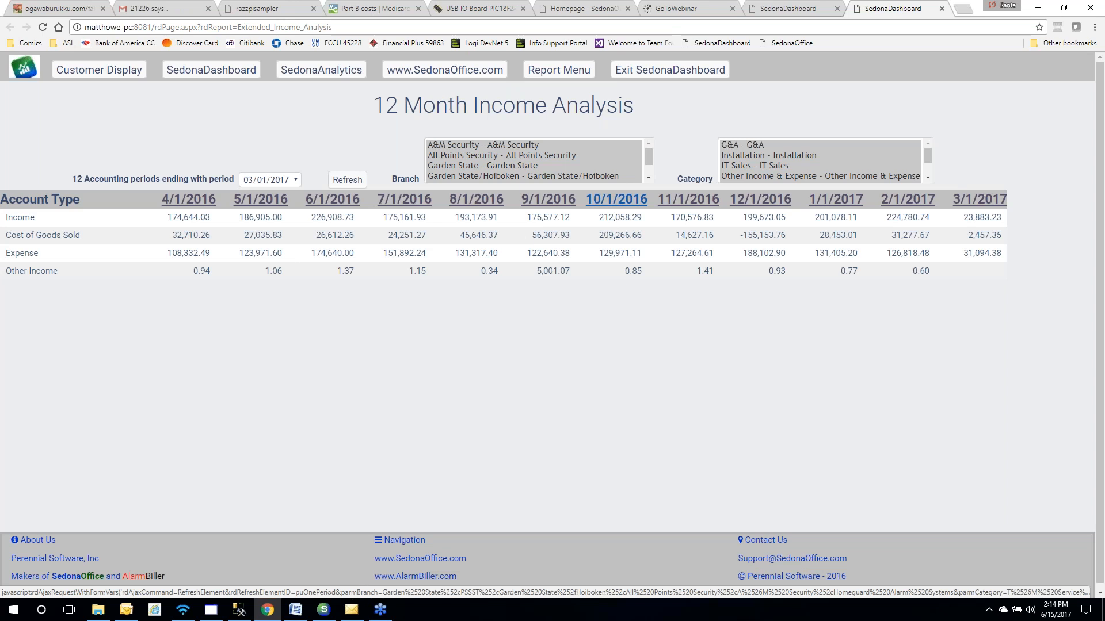
Break down the 10/1/2016 period by account and open the transactions for account 5131
{"action": "left_click", "coordinate": [616, 200]}
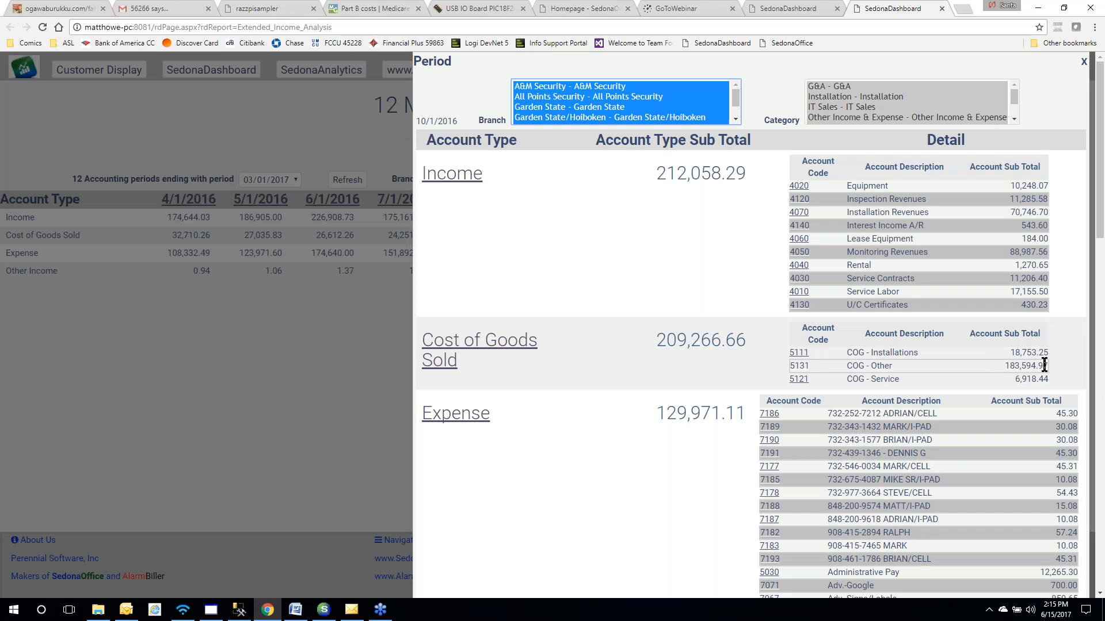
{"action": "left_click", "coordinate": [800, 368]}
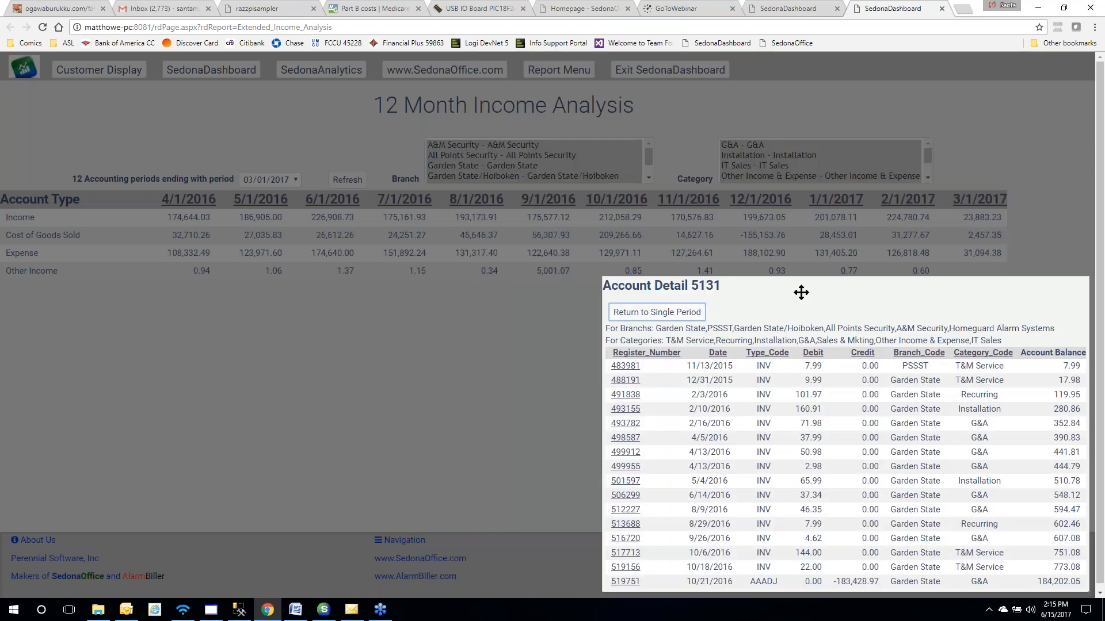
Review account 5131 detail and journal entry 519751, open account 1202, then close the report tab
{"action": "left_click_drag", "start_coordinate": [801, 293], "coordinate": [677, 149]}
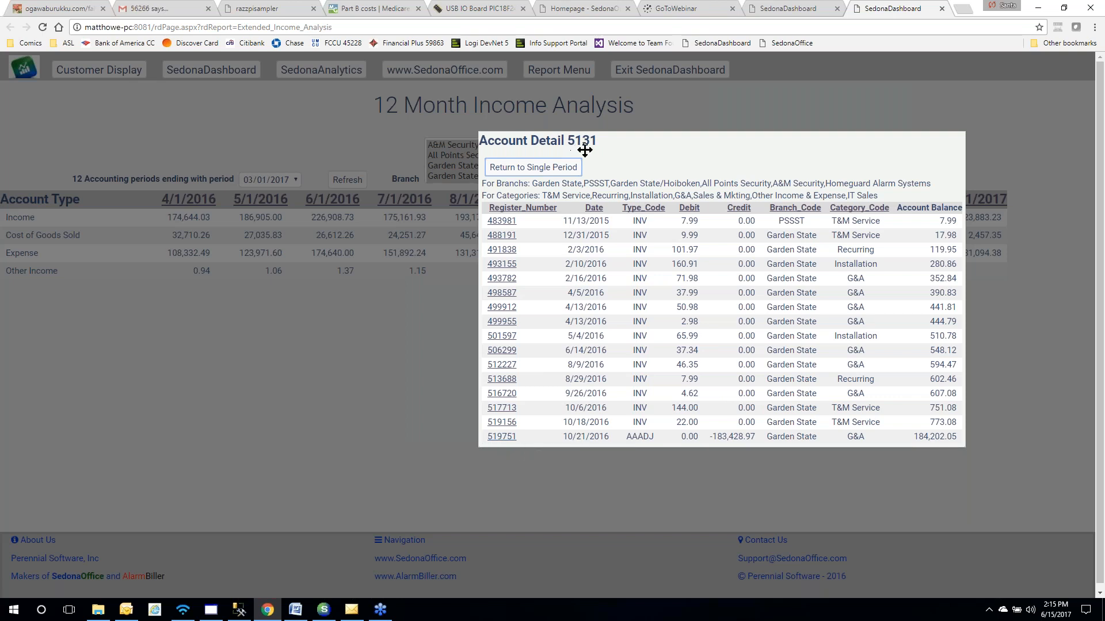
{"action": "left_click", "coordinate": [502, 438]}
{"action": "left_click_drag", "start_coordinate": [506, 447], "coordinate": [415, 154]}
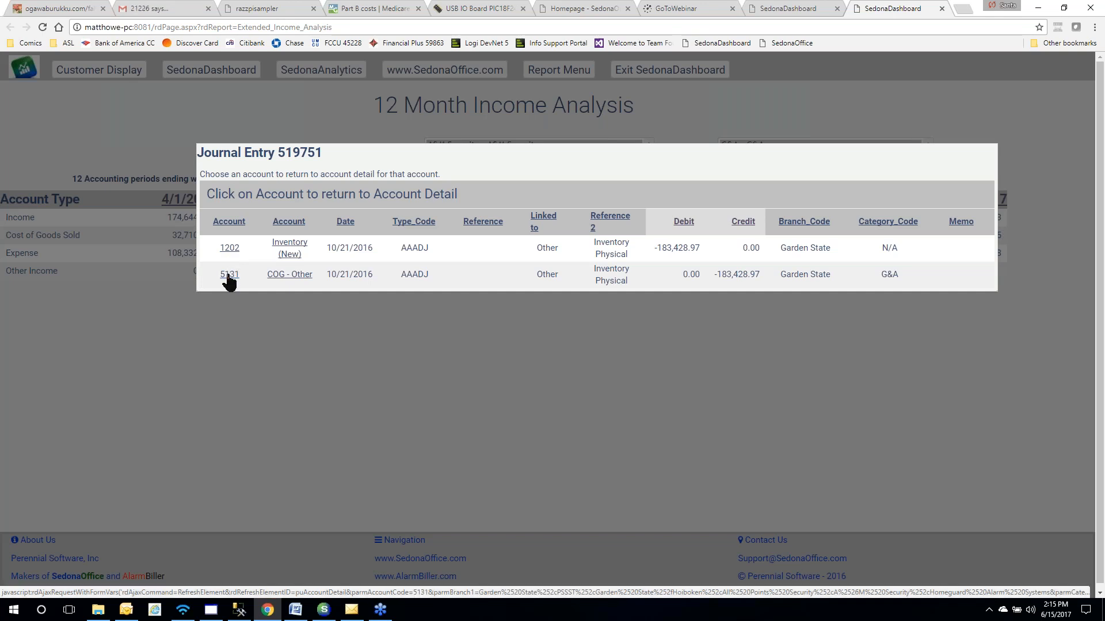
{"action": "left_click", "coordinate": [229, 248]}
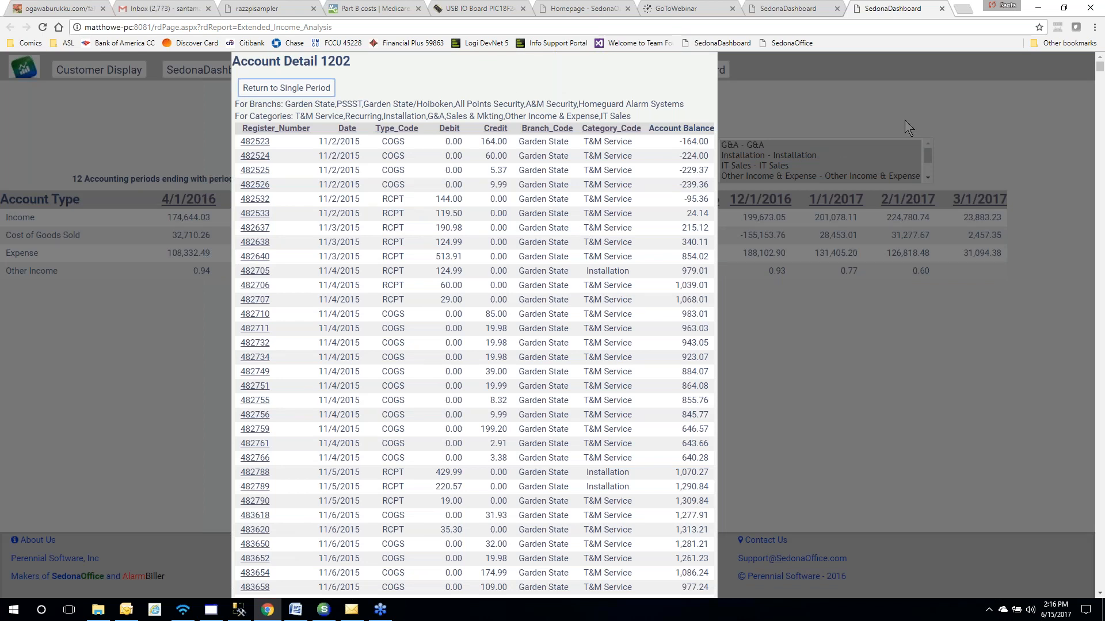
{"action": "left_click", "coordinate": [941, 8]}
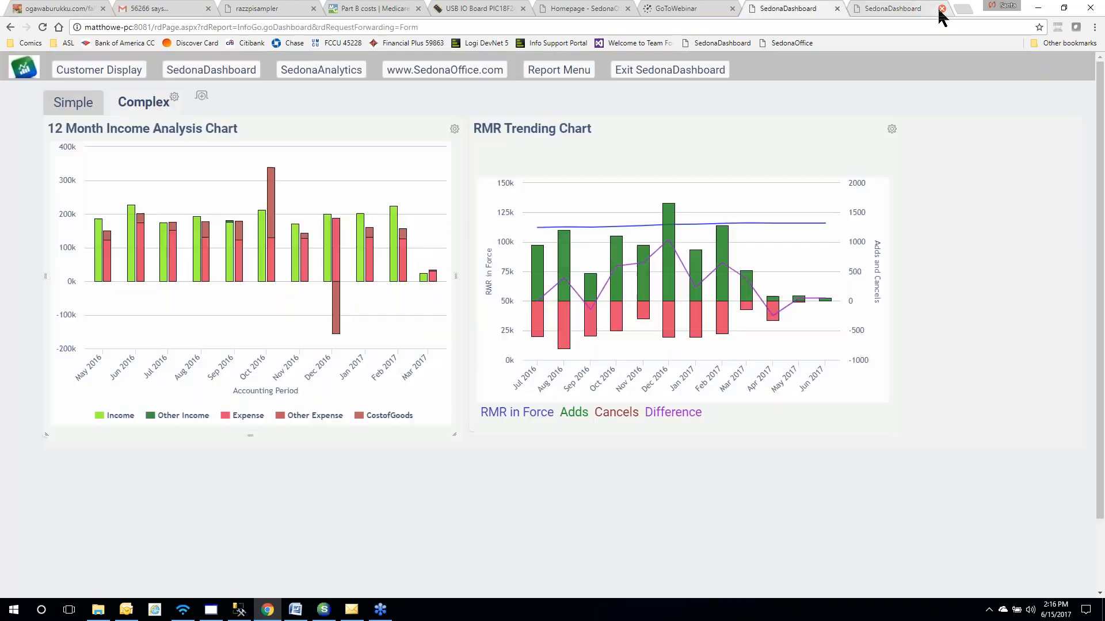
Open the RMR Trending report, list February 2017 adds, then close that tab and the dashboard
{"action": "left_click", "coordinate": [630, 285]}
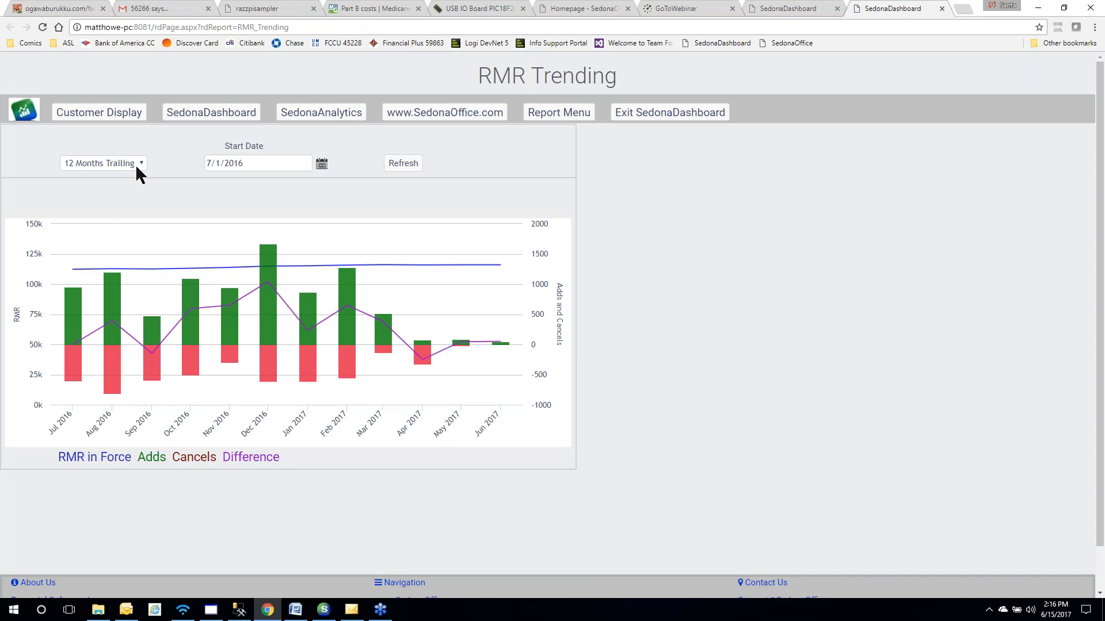
{"action": "mouse_move", "coordinate": [160, 332]}
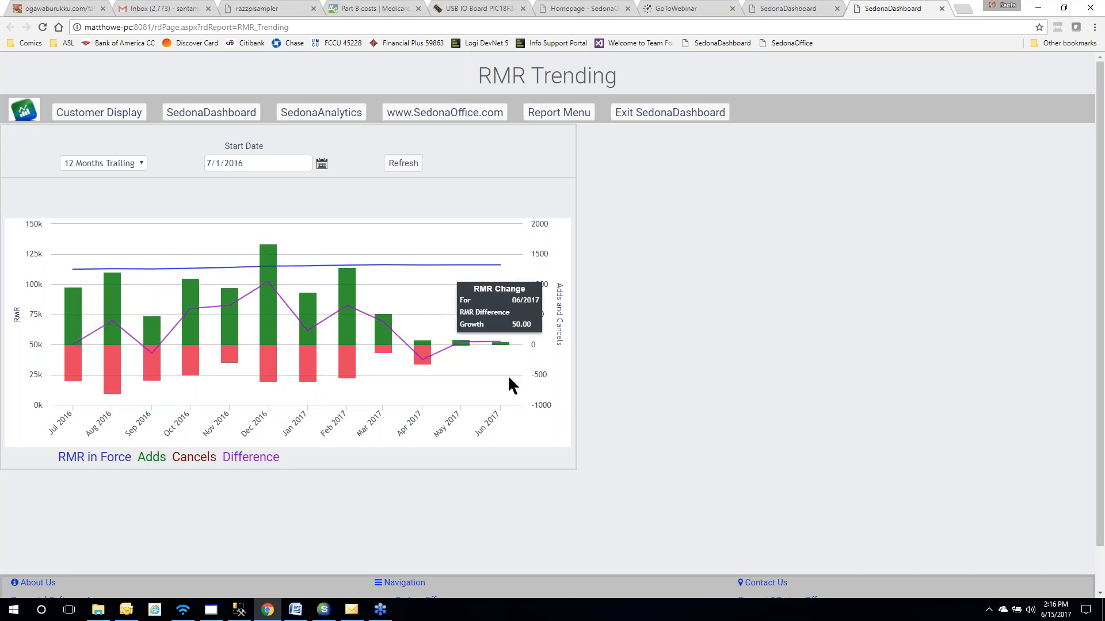
{"action": "left_click", "coordinate": [353, 292]}
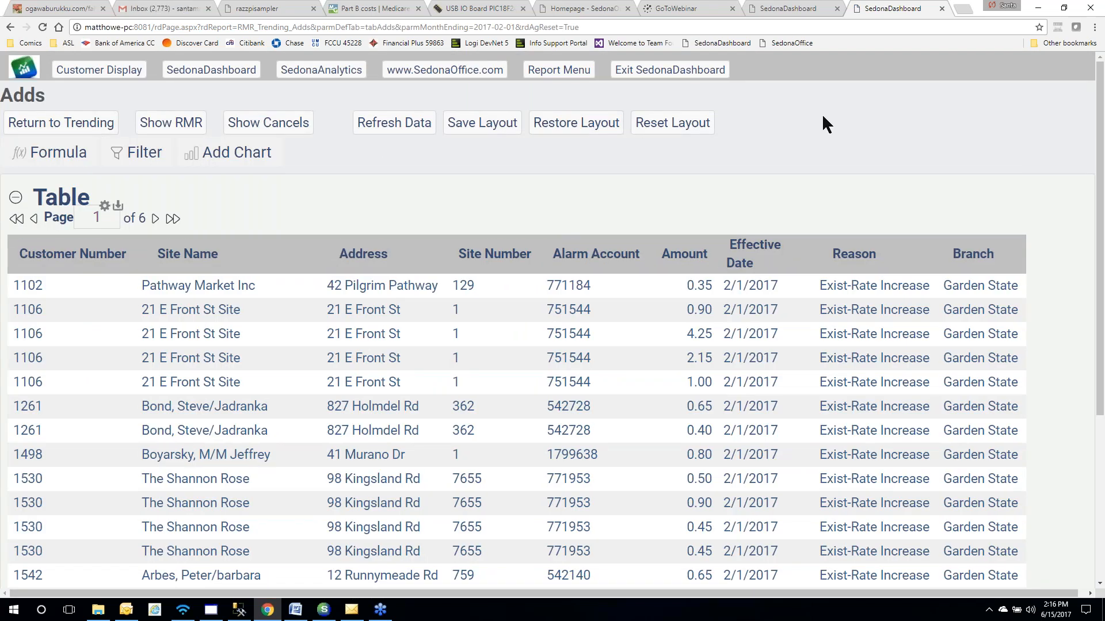
{"action": "left_click", "coordinate": [941, 8]}
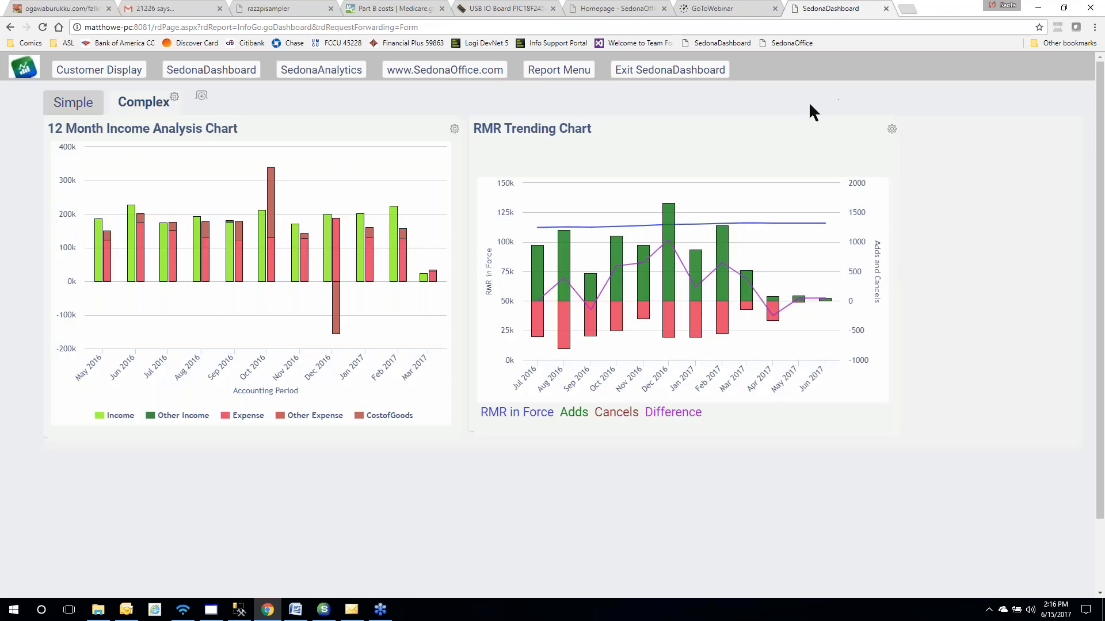
{"action": "left_click", "coordinate": [886, 9]}
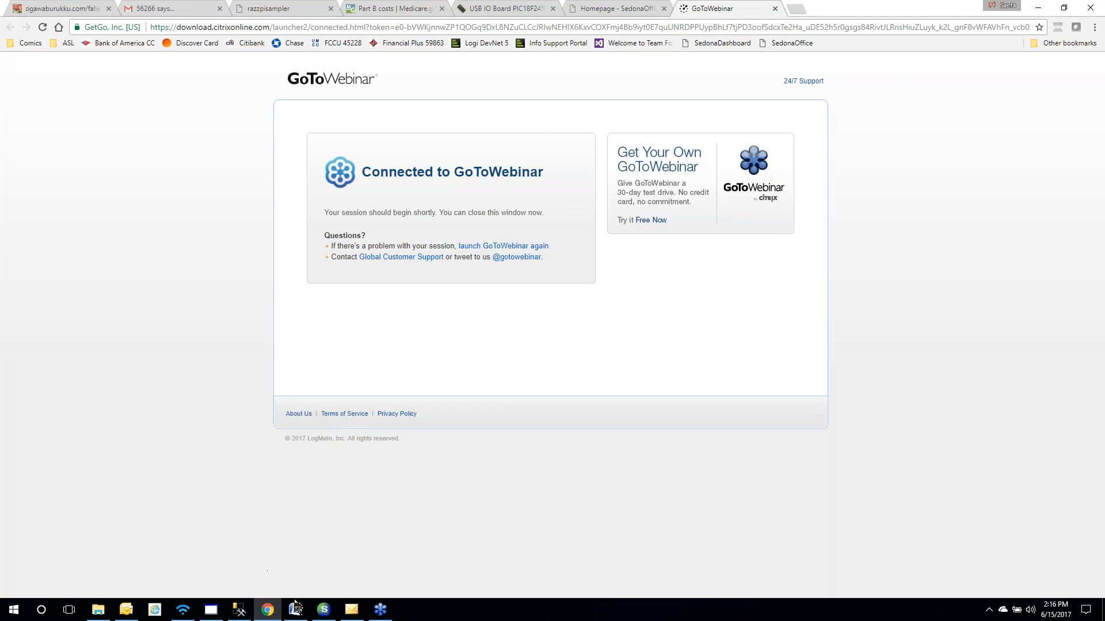
Relaunch SedonaDashboard from the SedonaOffice navigation tree
{"action": "left_click", "coordinate": [322, 616]}
{"action": "double_click", "coordinate": [81, 197]}
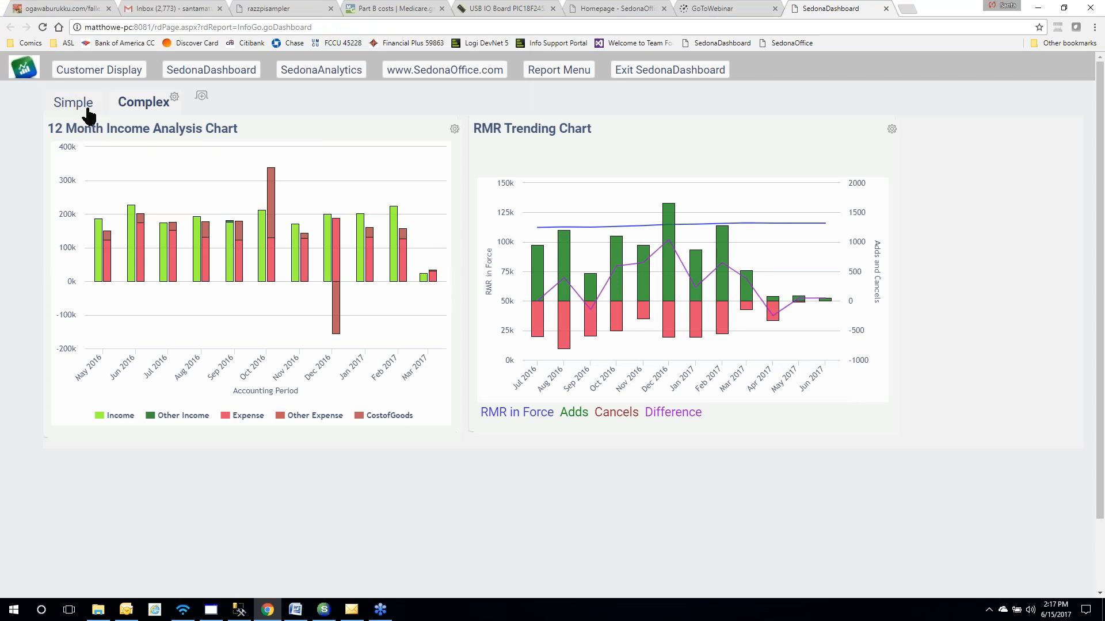
Open the Customer Display page and start a Find Customer lookup
{"action": "left_click", "coordinate": [91, 75]}
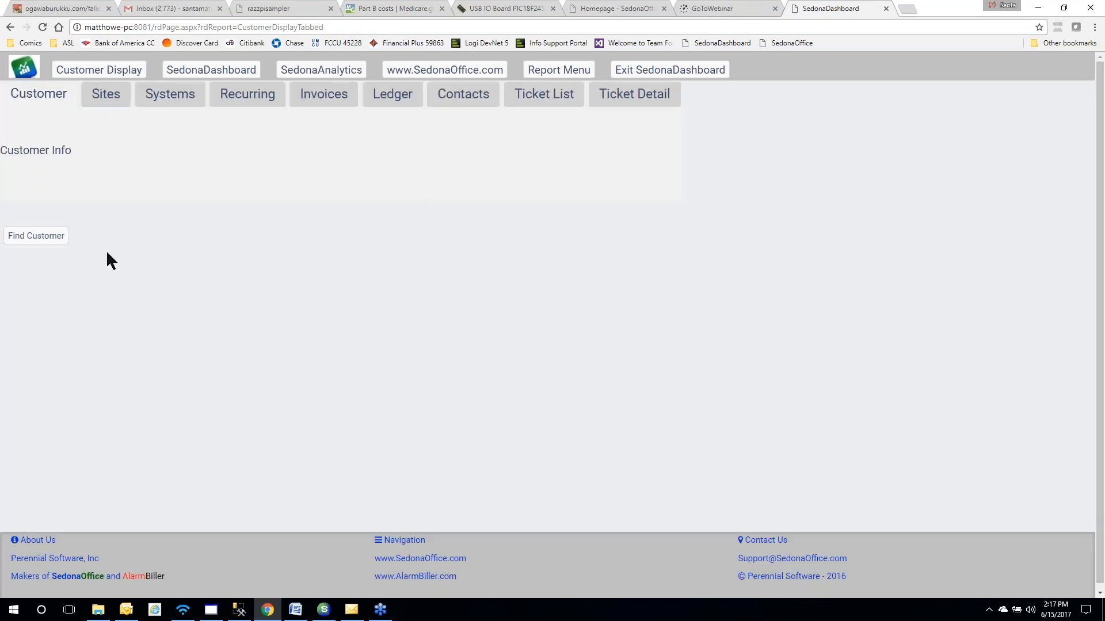
{"action": "left_click", "coordinate": [33, 241]}
Search customers by Customer Name for a surname and open the commercial customer in Manalapan
{"action": "type", "text": "jones"}
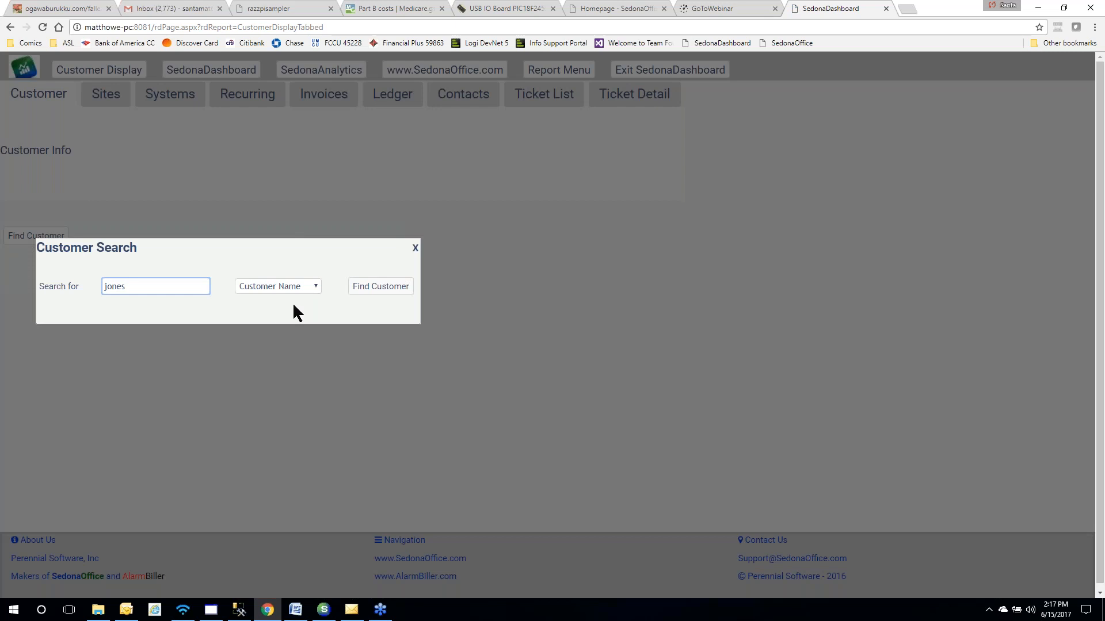
{"action": "left_click", "coordinate": [316, 288]}
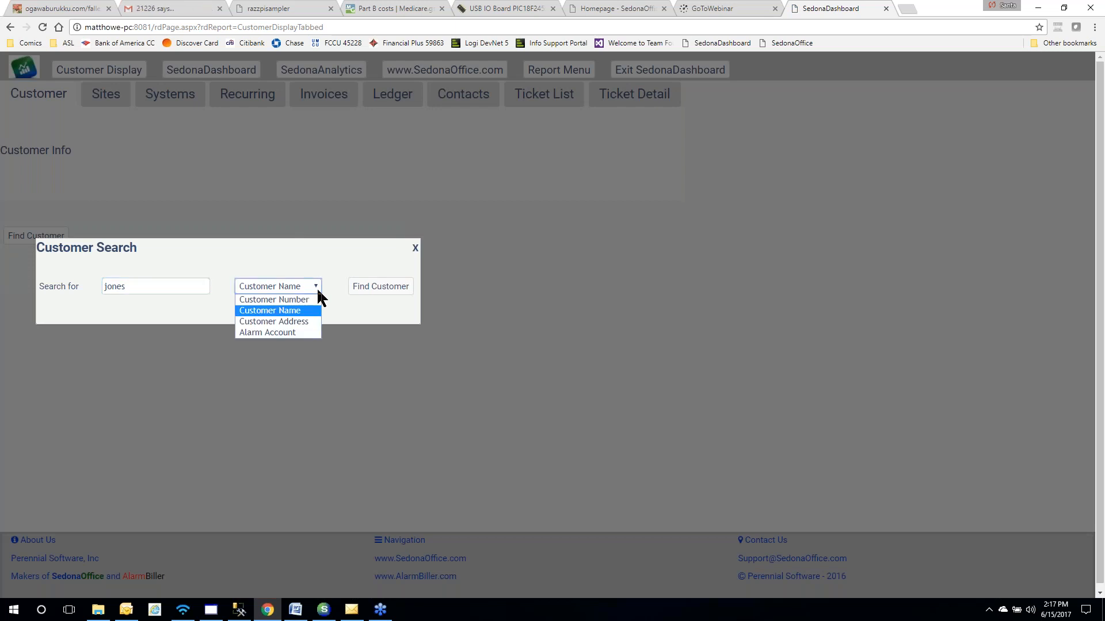
{"action": "left_click", "coordinate": [318, 291]}
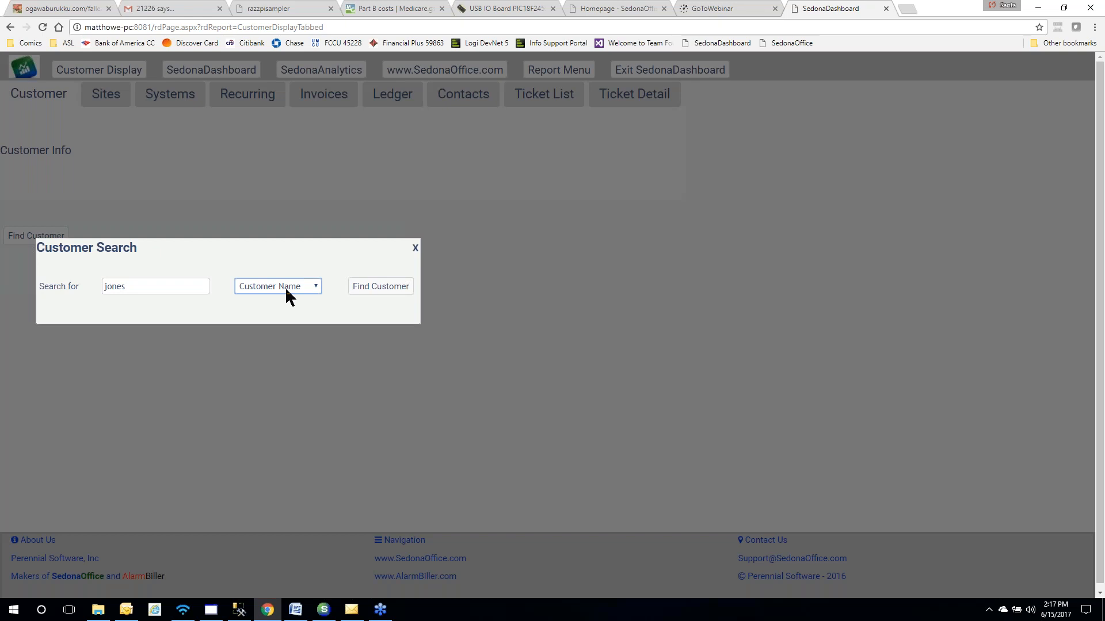
{"action": "left_click", "coordinate": [389, 290]}
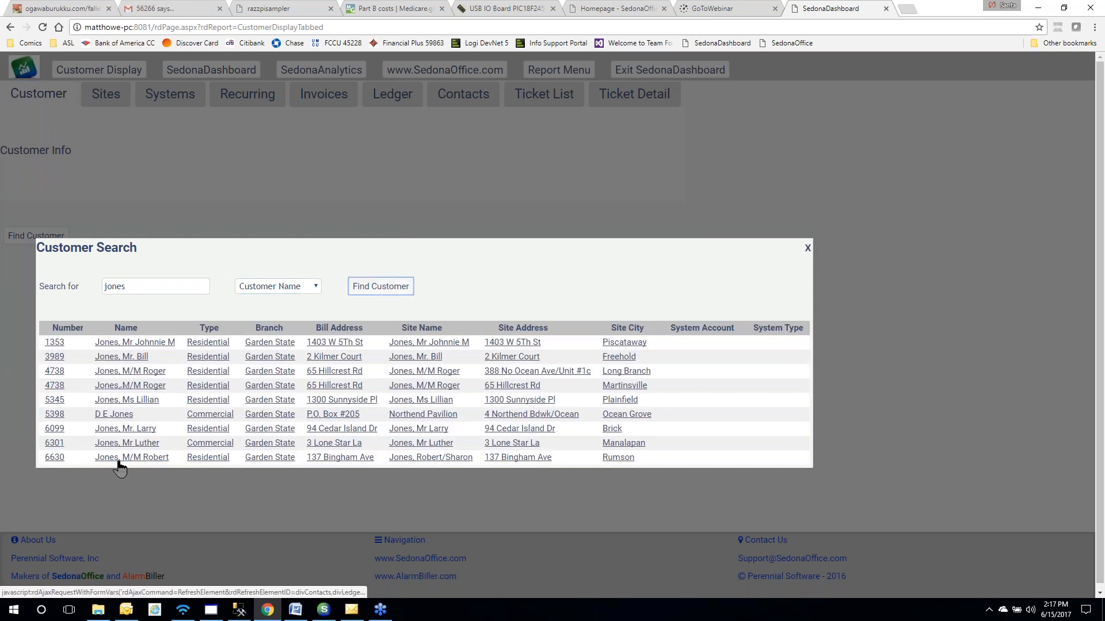
{"action": "left_click", "coordinate": [123, 443]}
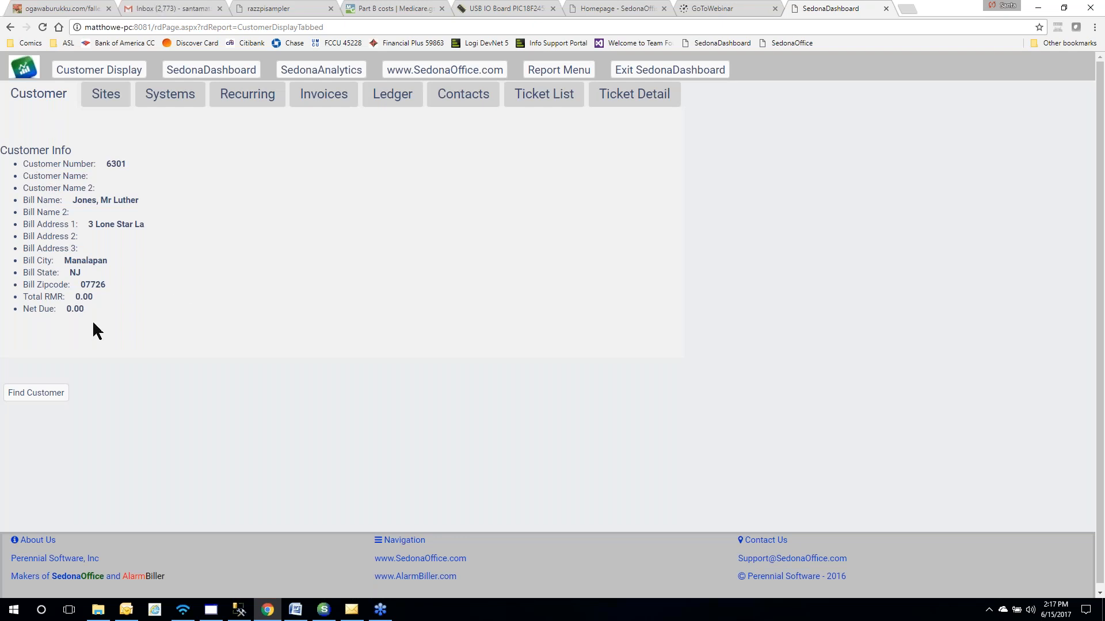
Review the Manalapan customer's Sites, Systems, Recurring and Invoices tabs, then return to the search results
{"action": "left_click", "coordinate": [106, 94]}
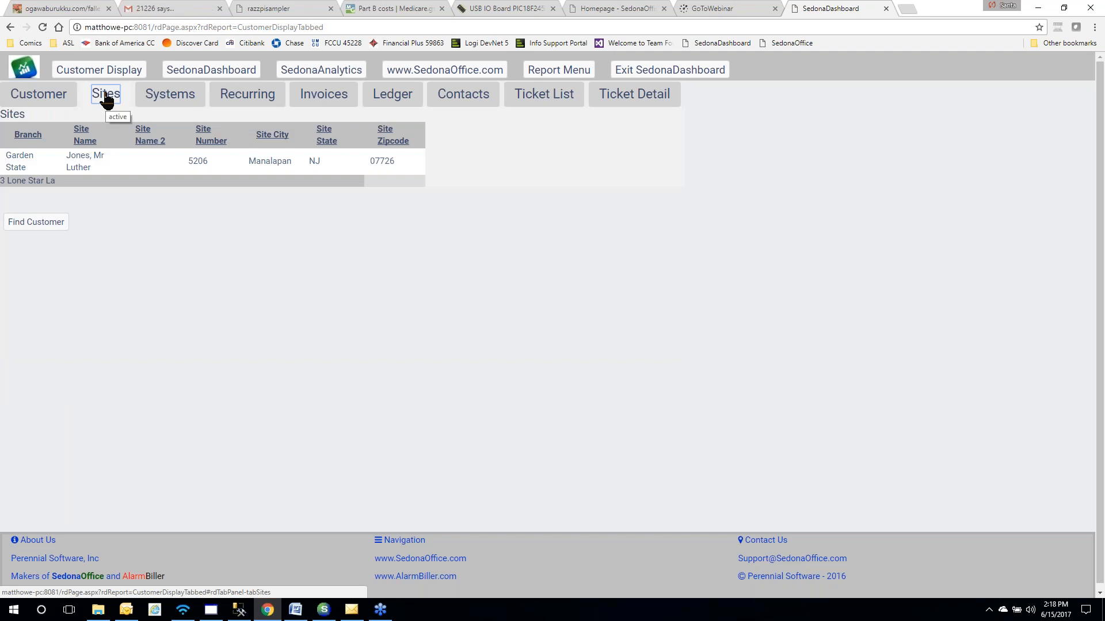
{"action": "left_click", "coordinate": [169, 93]}
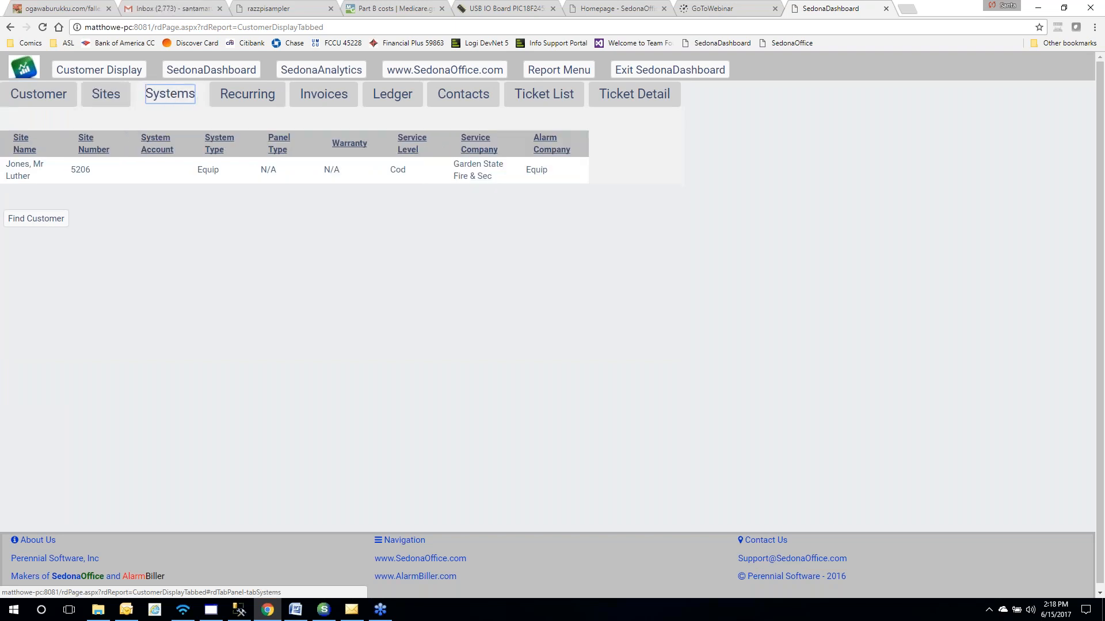
{"action": "left_click", "coordinate": [218, 101]}
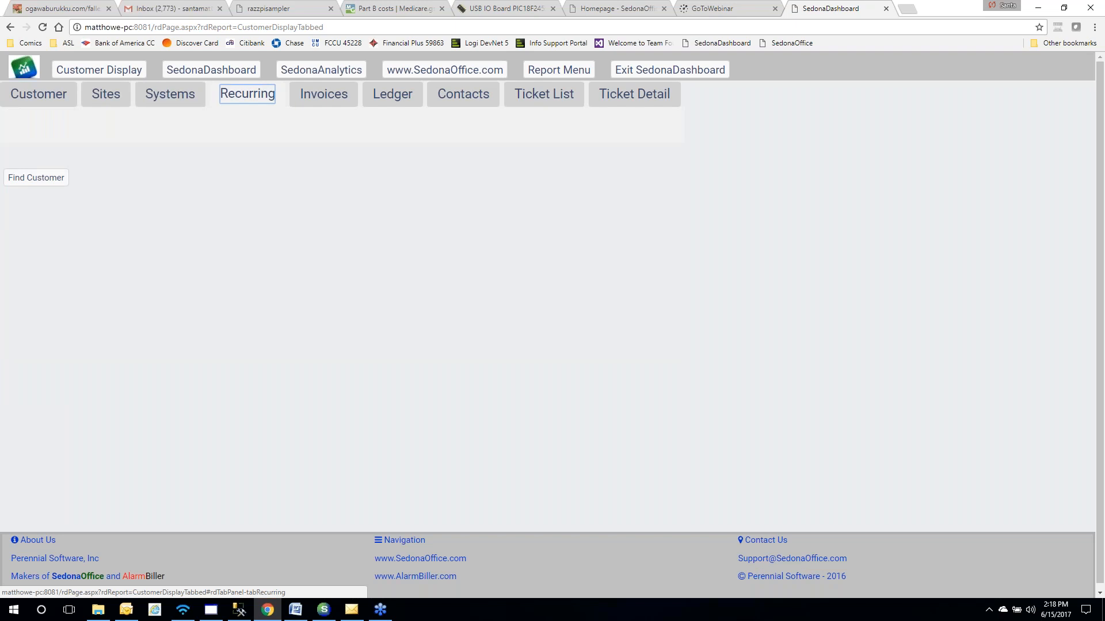
{"action": "left_click", "coordinate": [309, 103]}
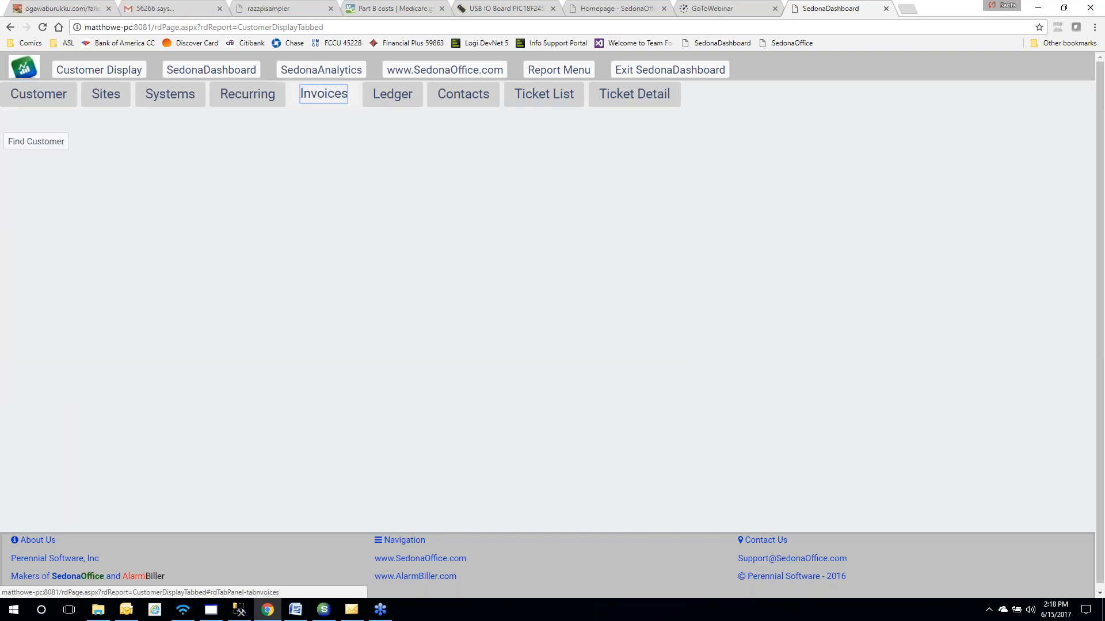
{"action": "left_click", "coordinate": [34, 144]}
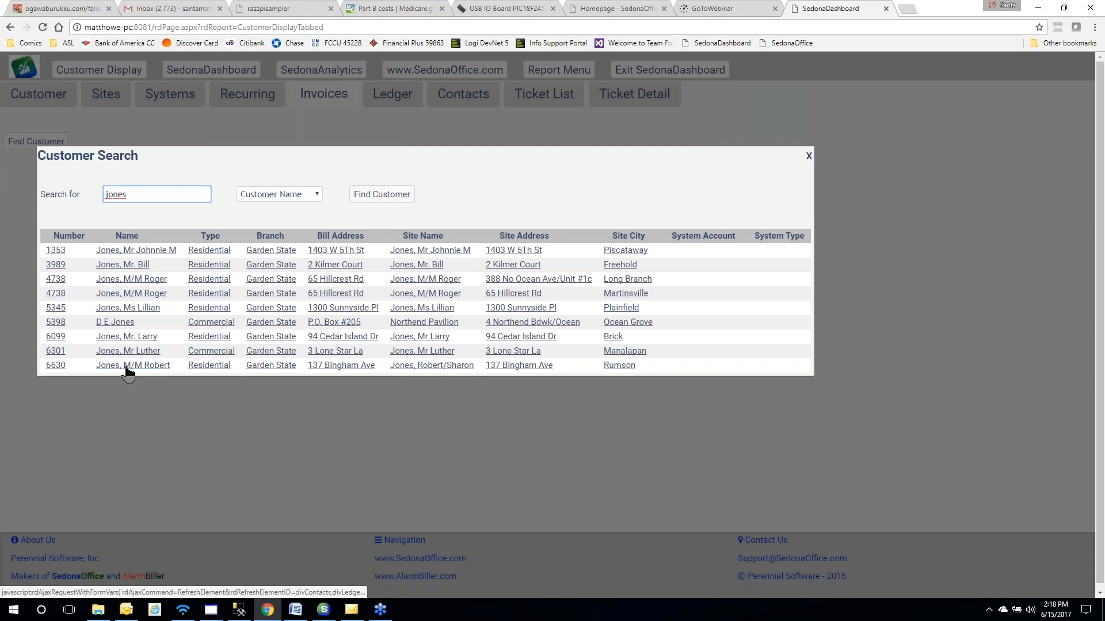
Open the Rumson residential customer and review its Customer, Sites, Systems, Recurring, Invoices and Ledger tabs
{"action": "left_click", "coordinate": [126, 368]}
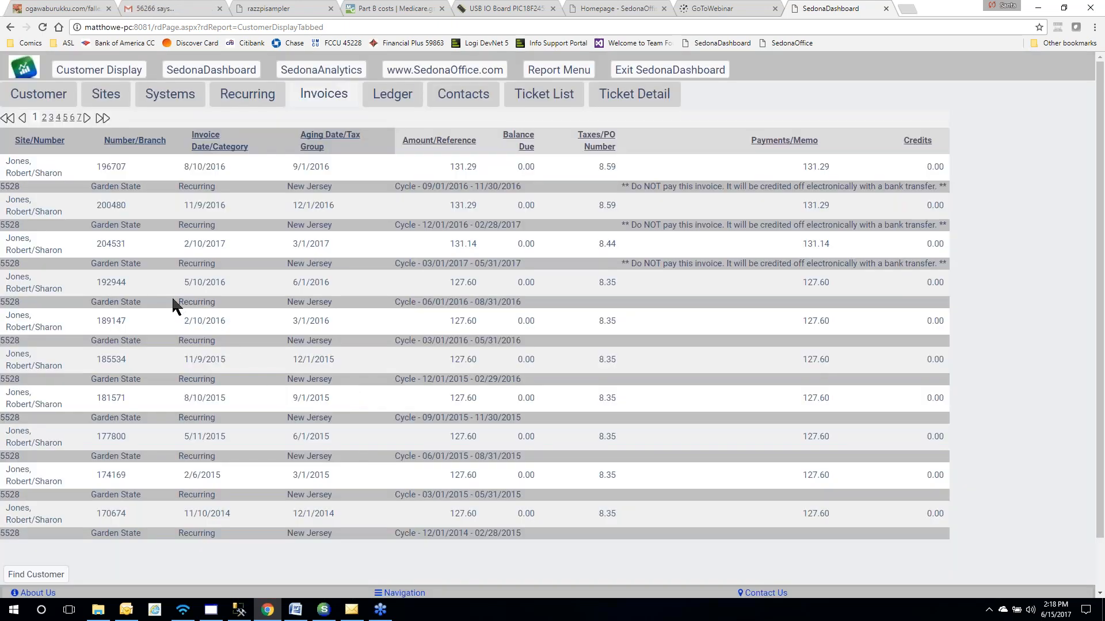
{"action": "left_click", "coordinate": [46, 105]}
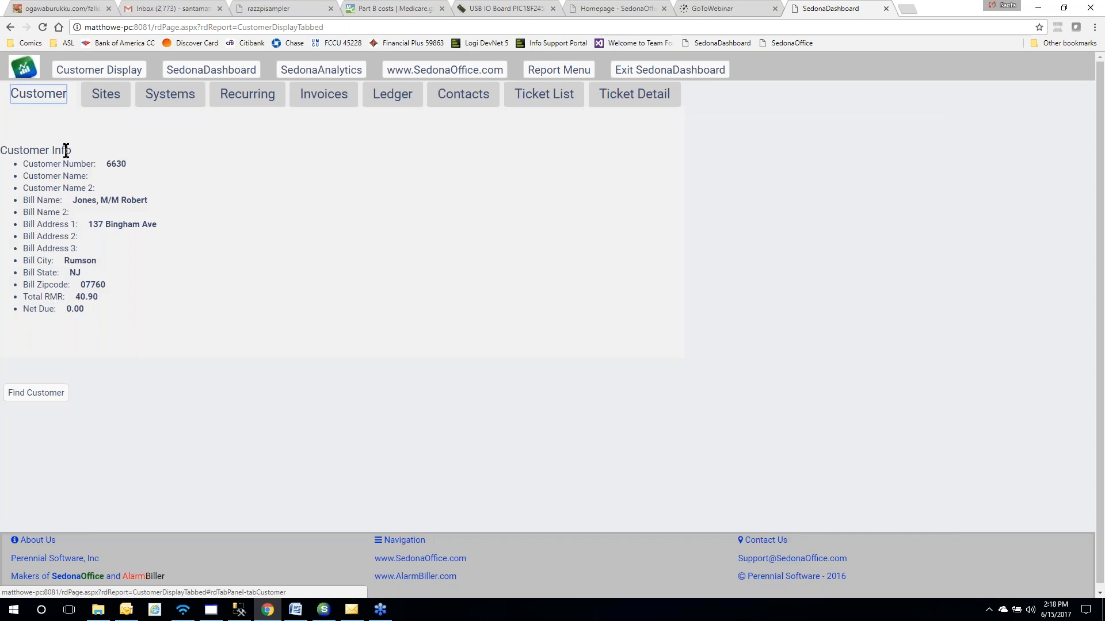
{"action": "left_click", "coordinate": [108, 98]}
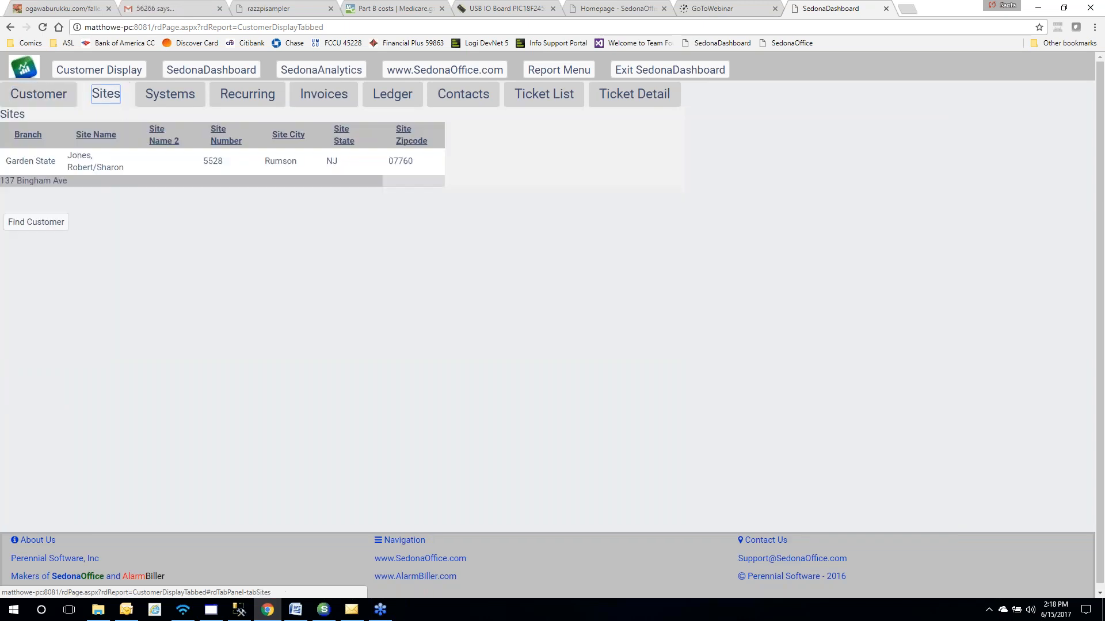
{"action": "left_click", "coordinate": [170, 95]}
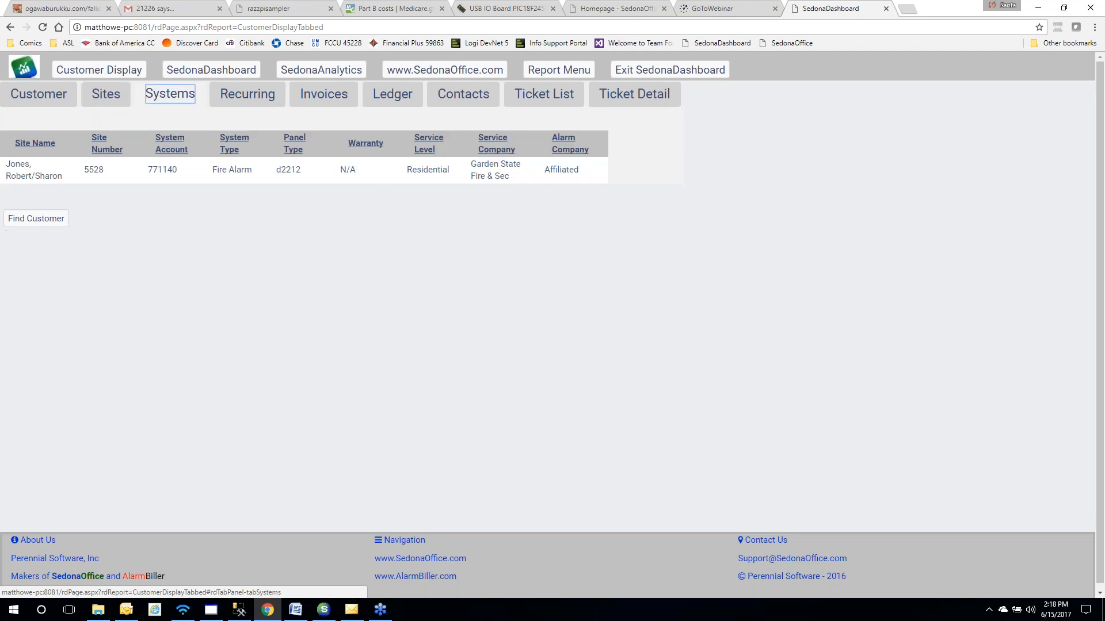
{"action": "left_click", "coordinate": [242, 99]}
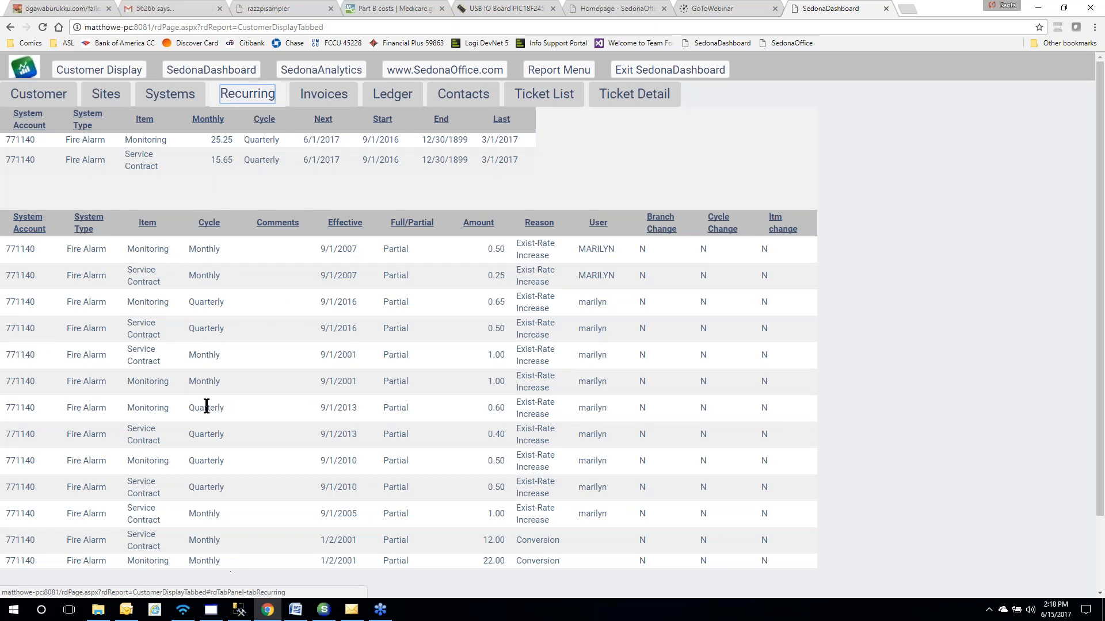
{"action": "left_click", "coordinate": [305, 99]}
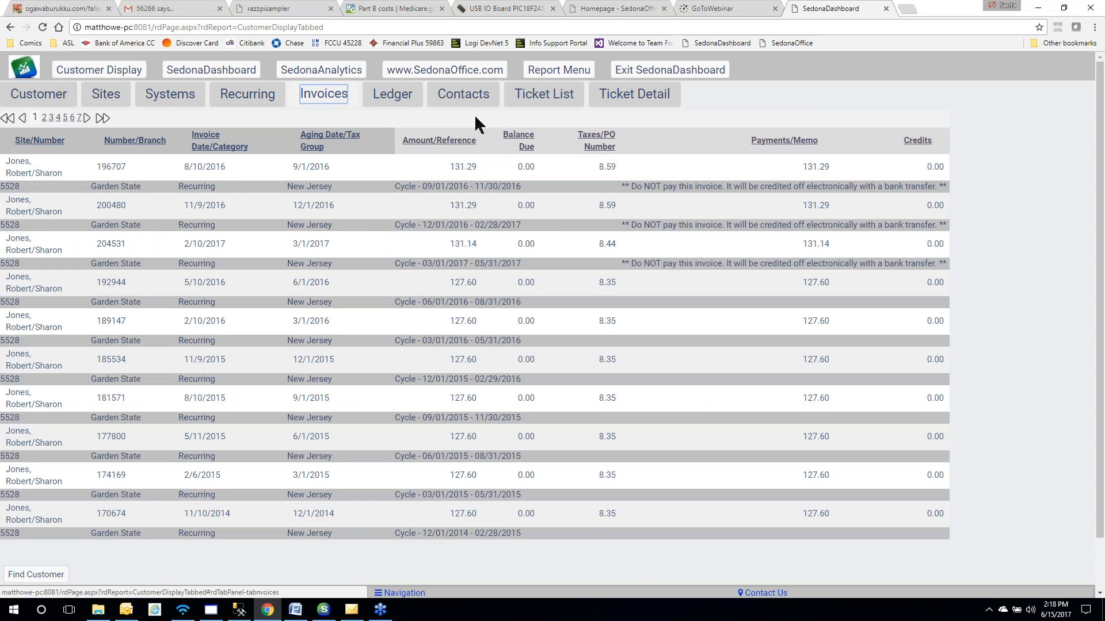
{"action": "left_click", "coordinate": [382, 104]}
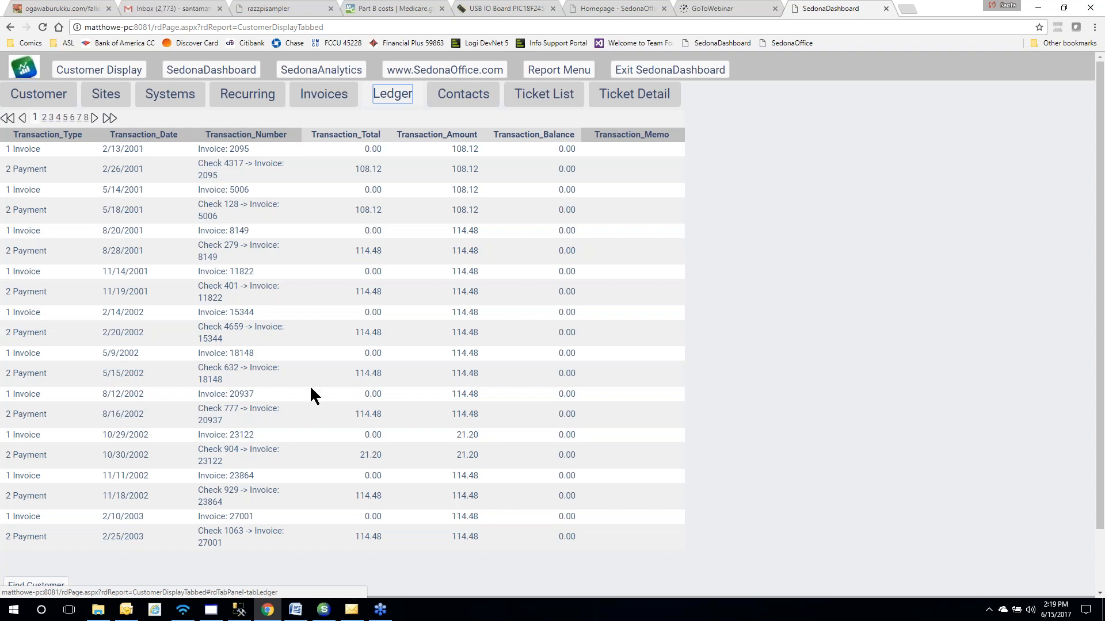
Check the customer's contacts, list its service tickets, and select ticket 7055 for details
{"action": "left_click", "coordinate": [458, 101]}
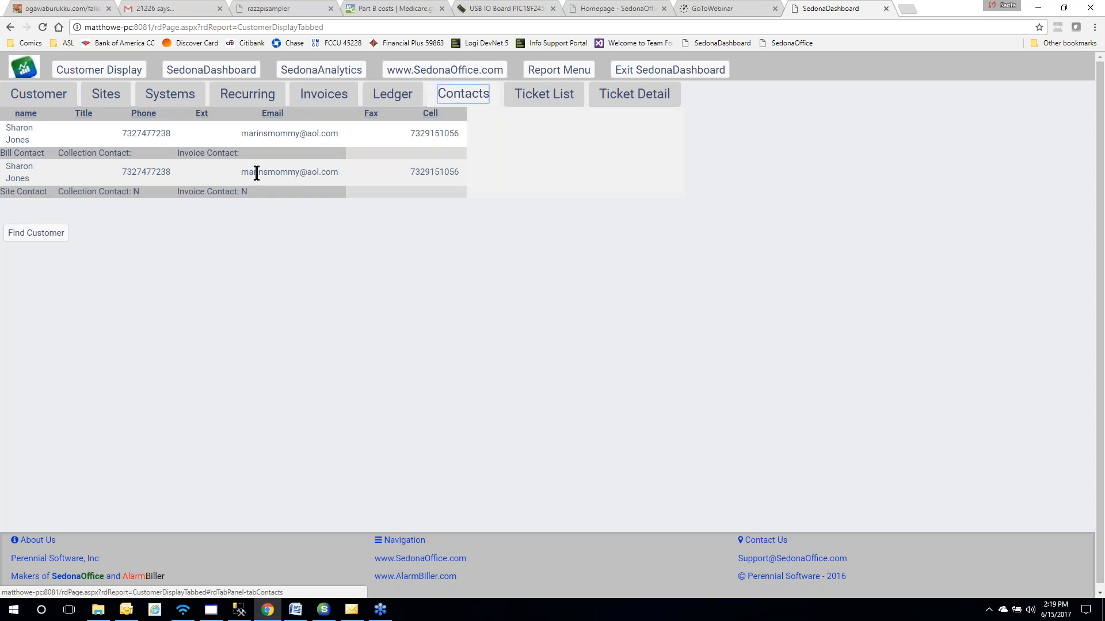
{"action": "left_click", "coordinate": [523, 105]}
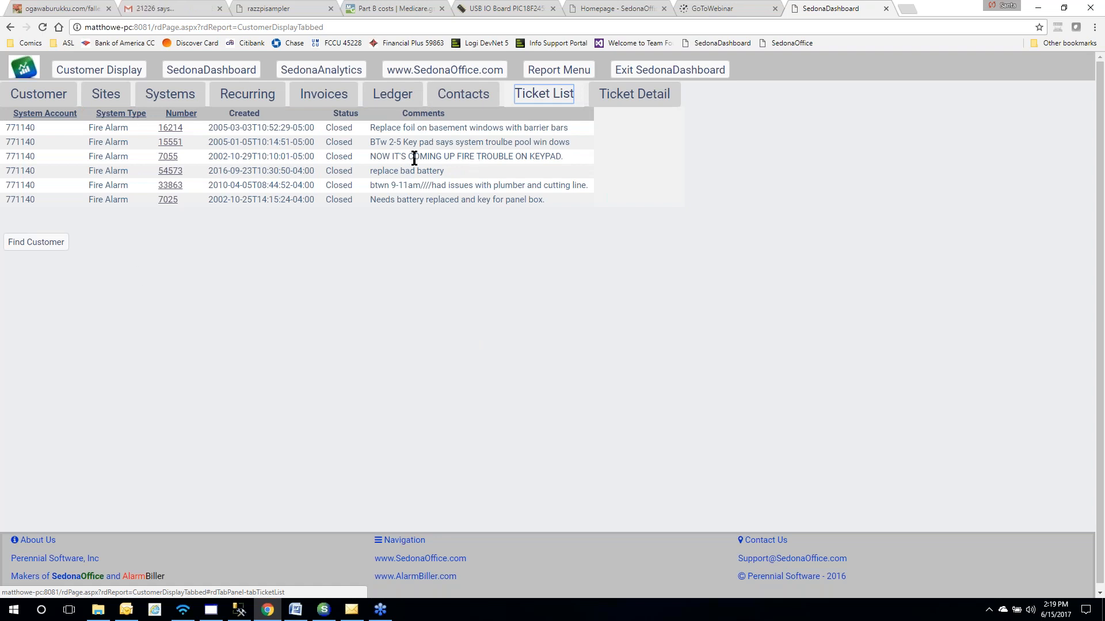
{"action": "left_click", "coordinate": [169, 157]}
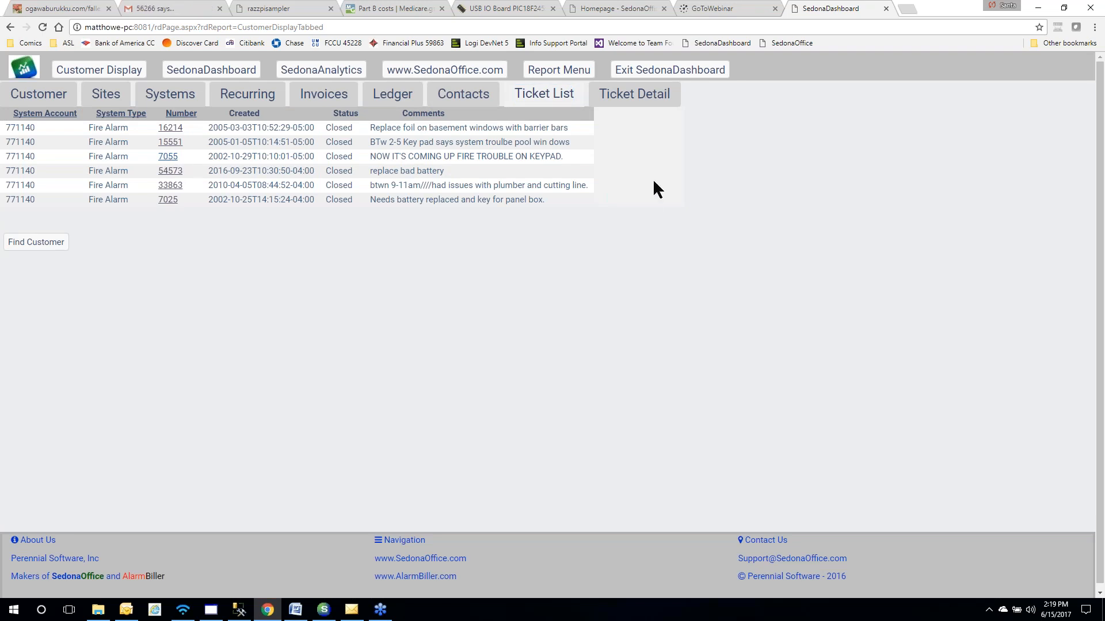
{"action": "left_click", "coordinate": [639, 97]}
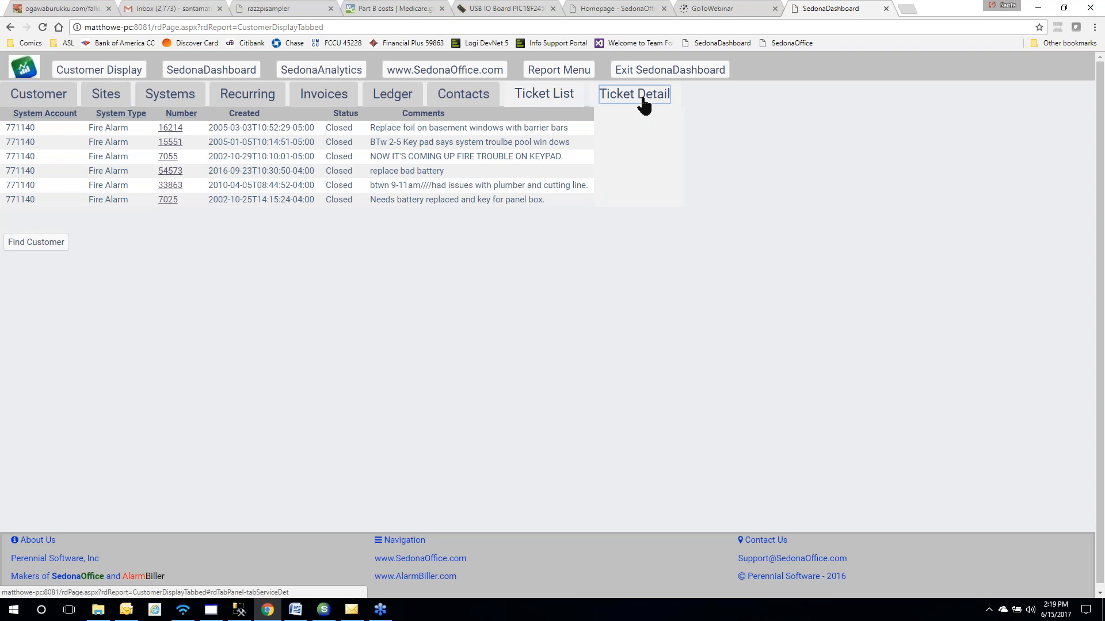
Load ticket 7055's details and its two Service Notes on the Ticket Detail tab
{"action": "left_click", "coordinate": [643, 106]}
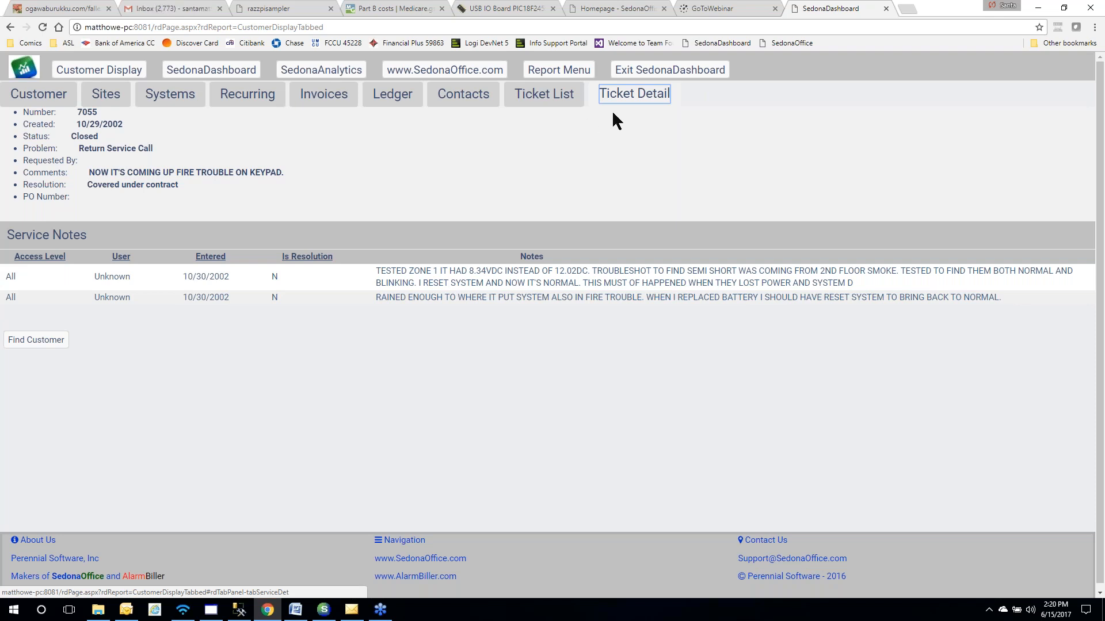
Return from Customer Display to the main SedonaDashboard and switch to its Simple tab
{"action": "left_click", "coordinate": [199, 73]}
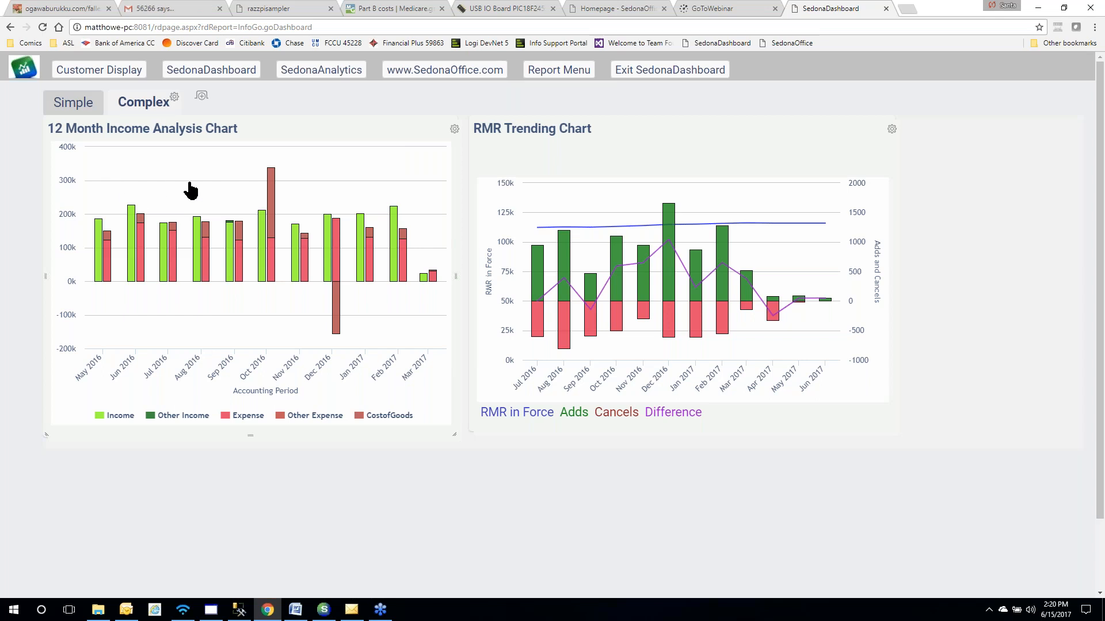
{"action": "left_click", "coordinate": [87, 113]}
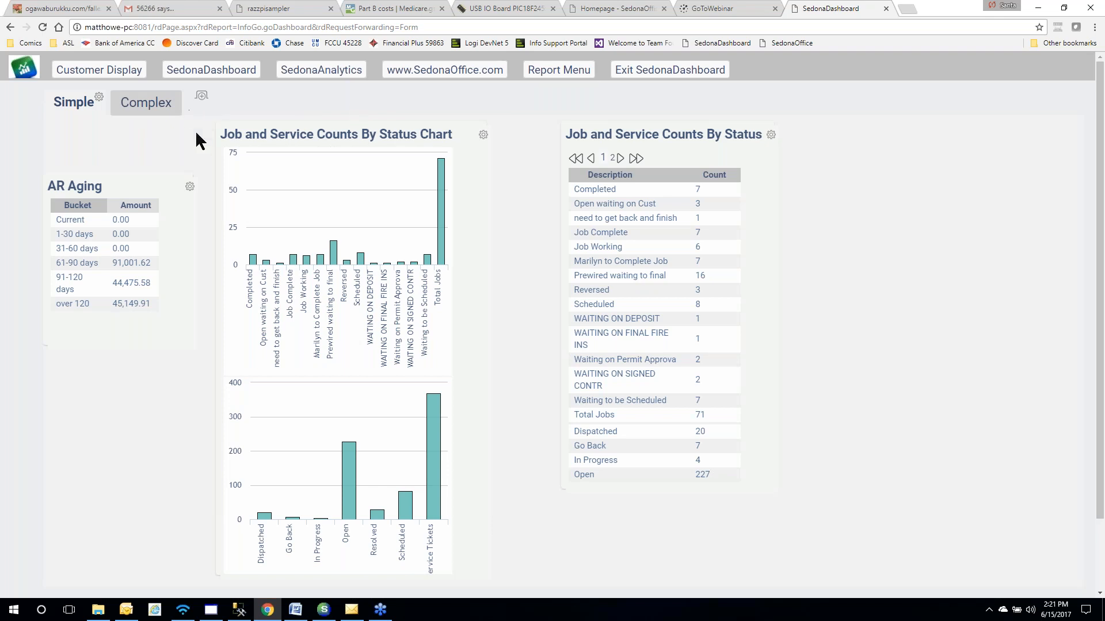
Add the Monthly Job Sales Goals Progress visual from the Visual Gallery to the Simple tab
{"action": "left_click", "coordinate": [98, 98]}
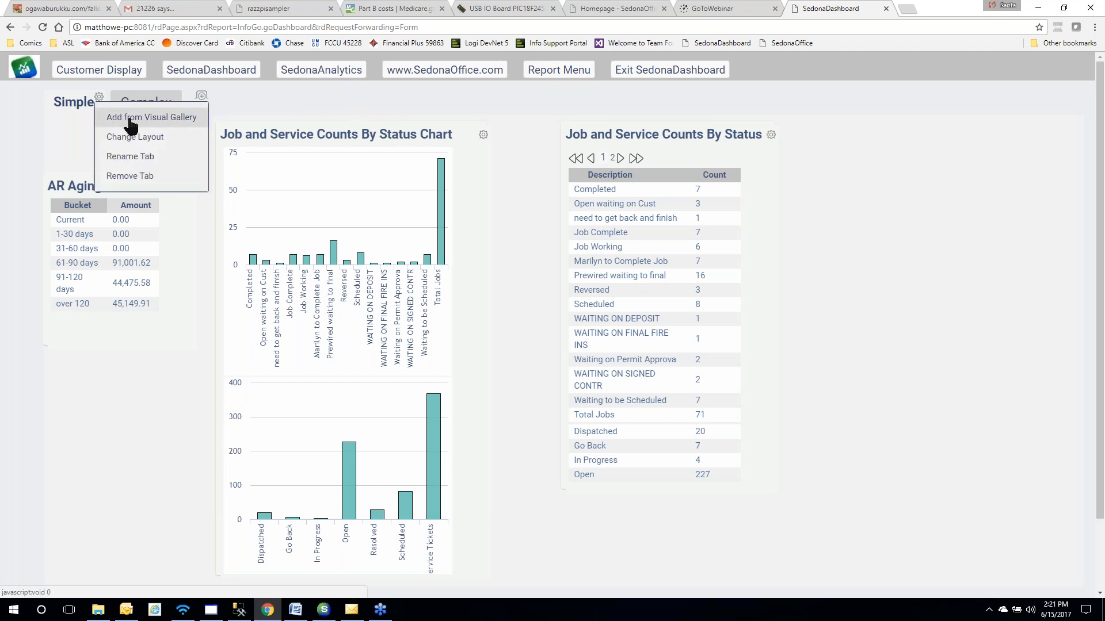
{"action": "left_click", "coordinate": [132, 118]}
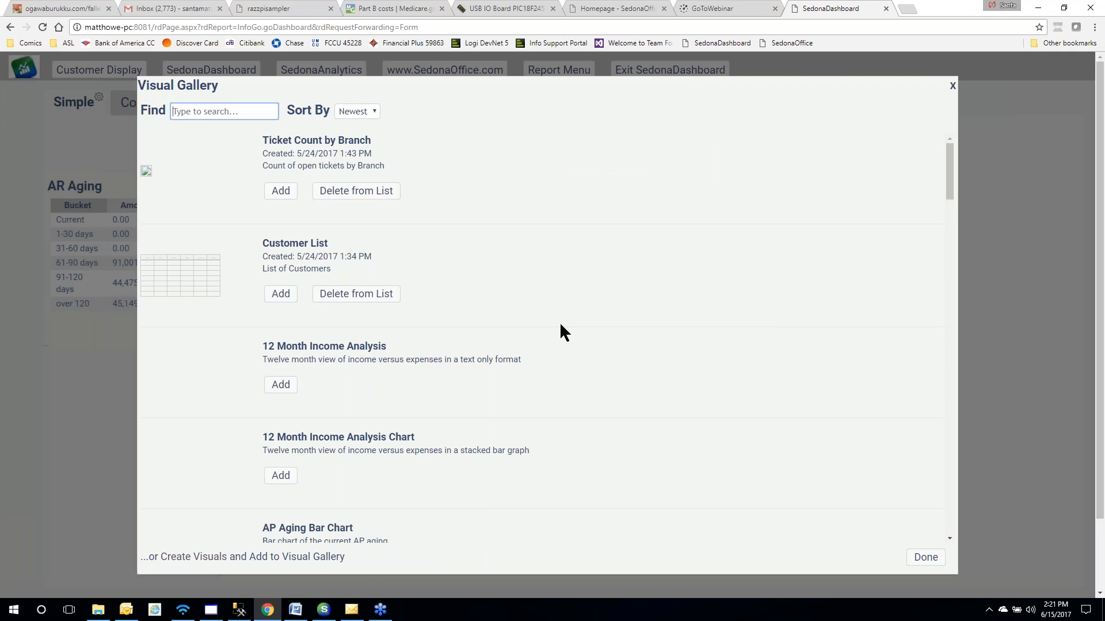
{"action": "scroll", "coordinate": [561, 328], "scroll_direction": "down", "scroll_amount": 8}
{"action": "scroll", "coordinate": [561, 328], "scroll_direction": "down", "scroll_amount": 9}
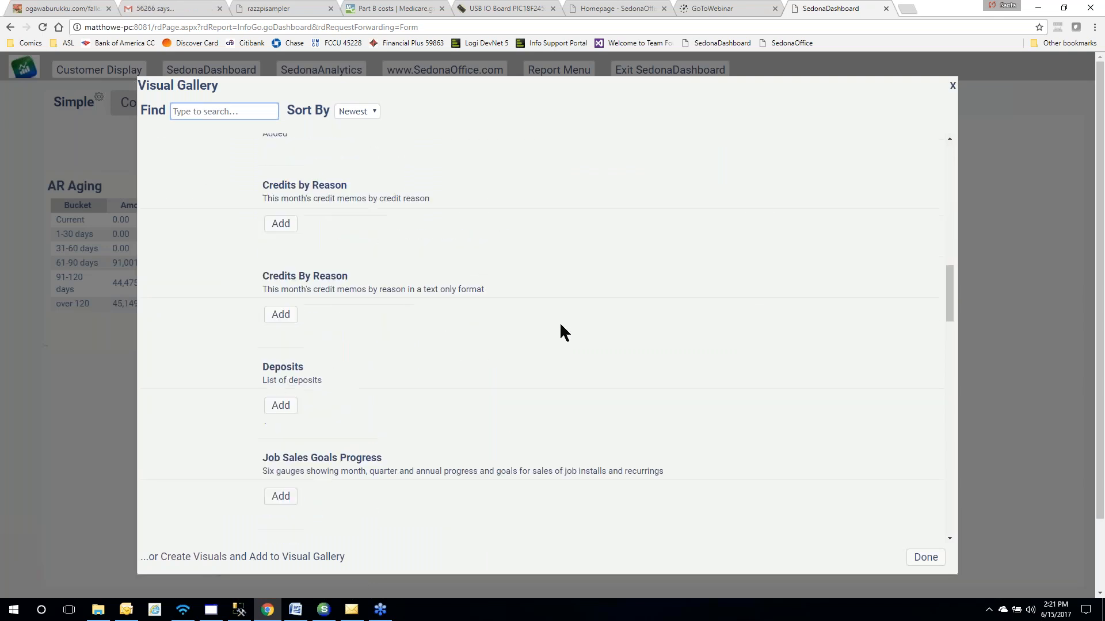
{"action": "scroll", "coordinate": [560, 325], "scroll_direction": "down", "scroll_amount": 1}
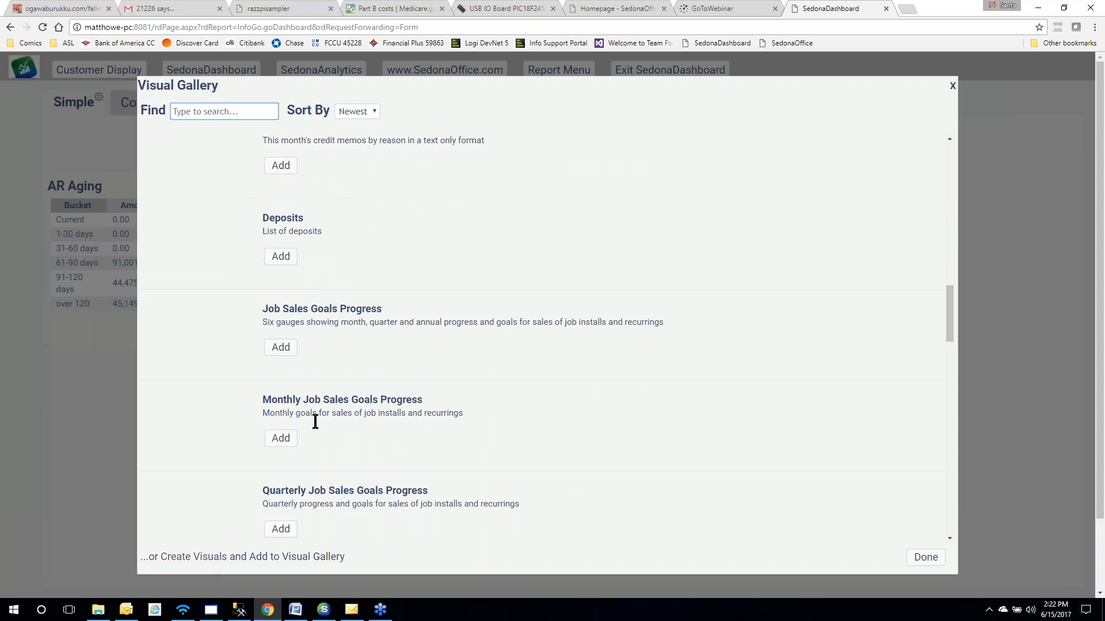
{"action": "left_click", "coordinate": [283, 446]}
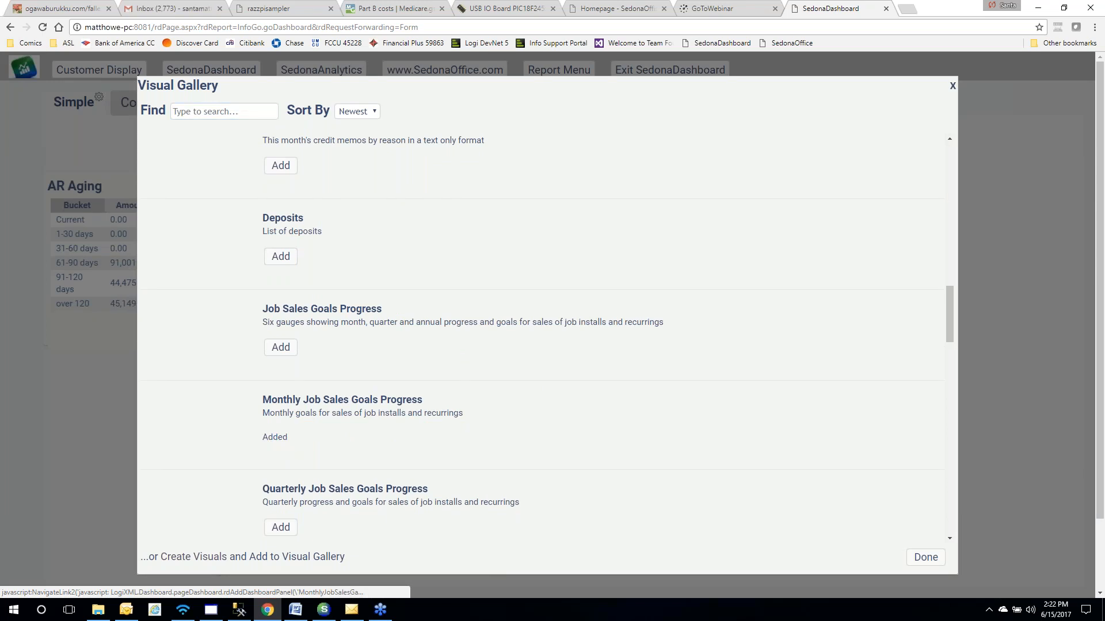
{"action": "left_click", "coordinate": [926, 558]}
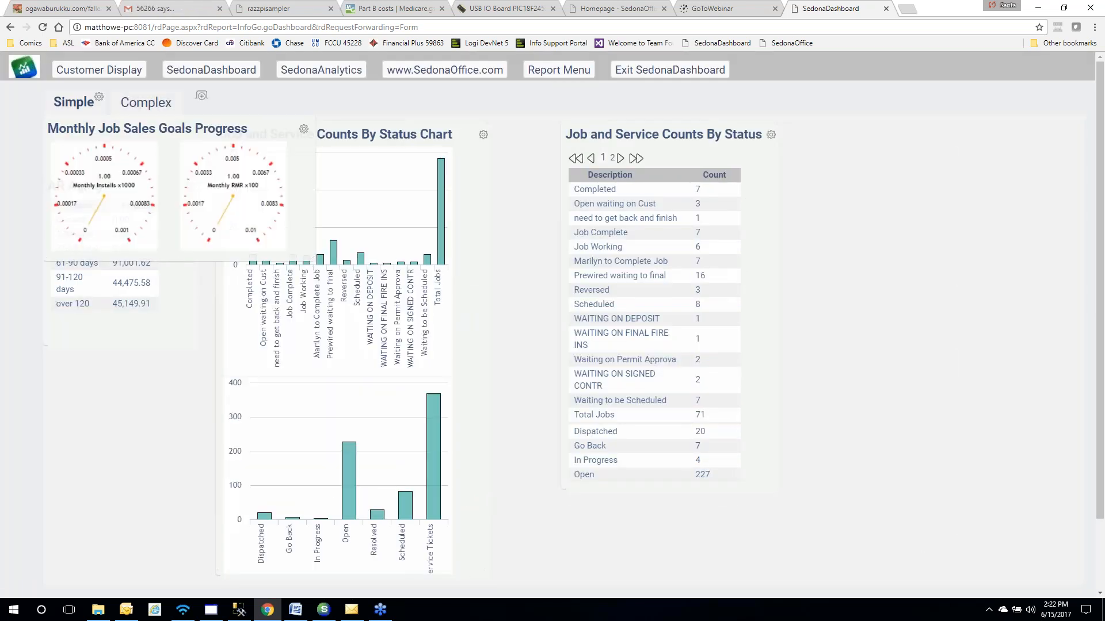
Move the Monthly Installs and RMR gauges panel beside the status table, enlarge it, and raise it
{"action": "left_click_drag", "start_coordinate": [164, 130], "coordinate": [894, 206]}
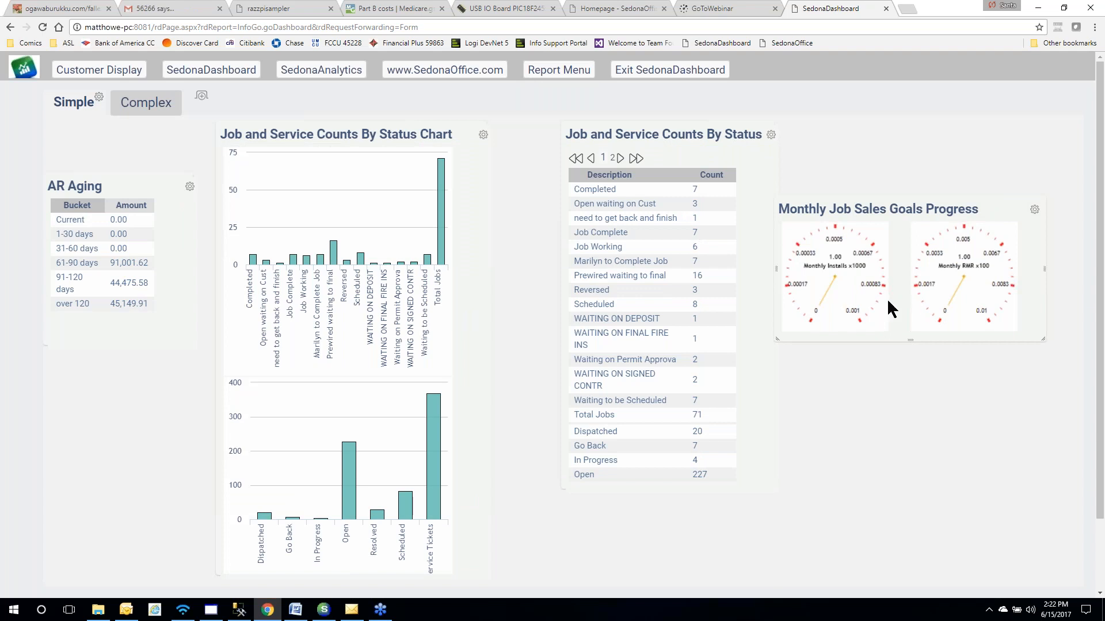
{"action": "left_click_drag", "start_coordinate": [1040, 339], "coordinate": [1067, 386]}
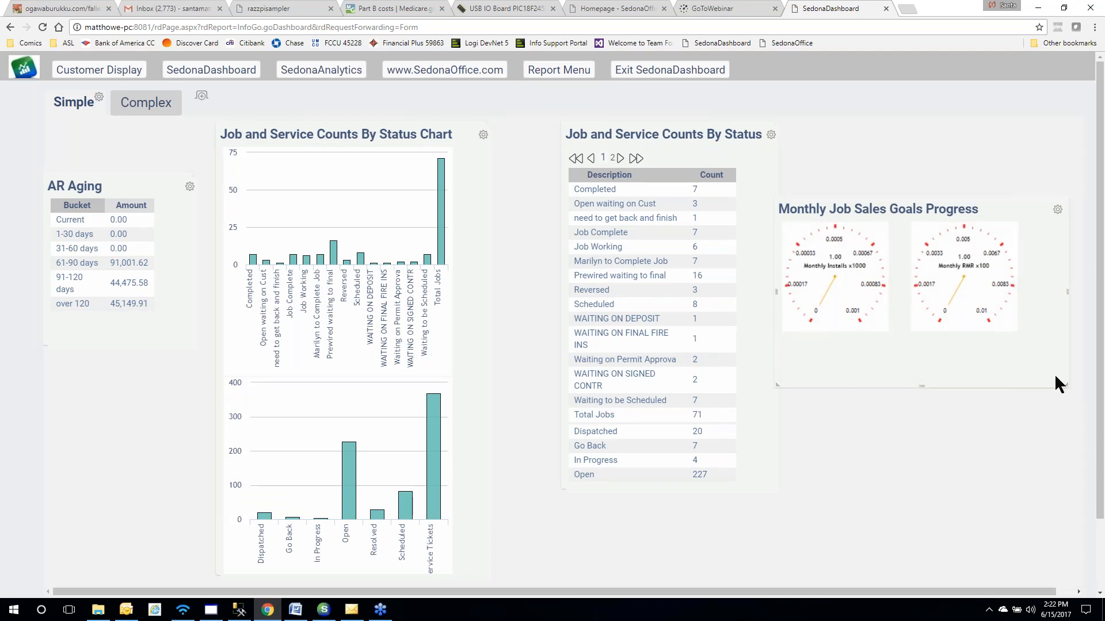
{"action": "left_click_drag", "start_coordinate": [906, 212], "coordinate": [887, 167]}
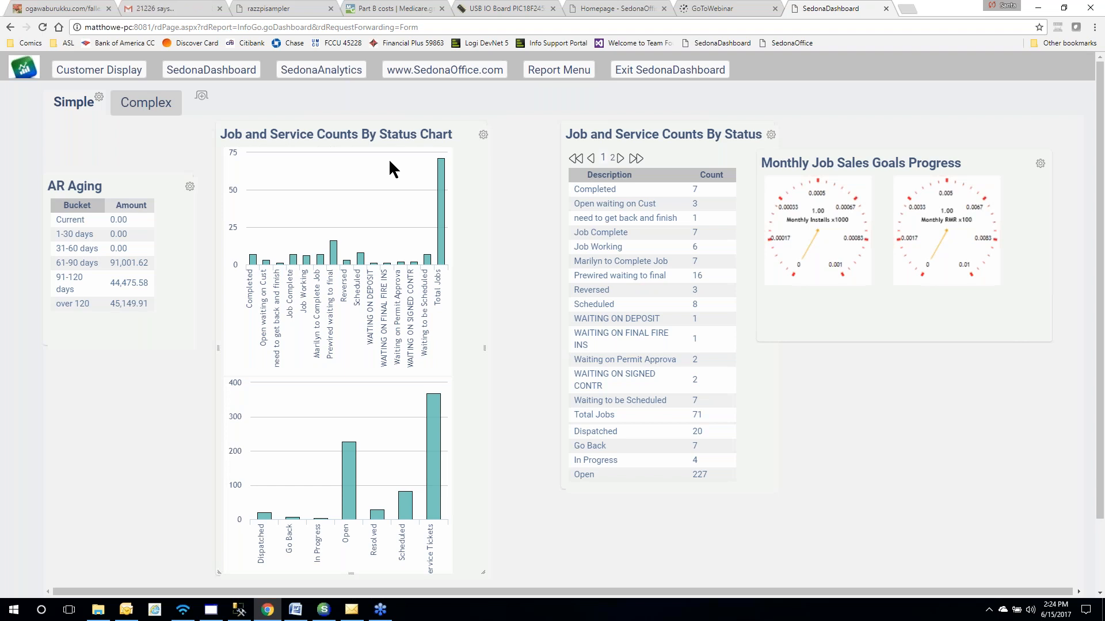
Bring SedonaOffice forward, open SedonaSetup, and scroll down the setup tables list
{"action": "left_click", "coordinate": [323, 612]}
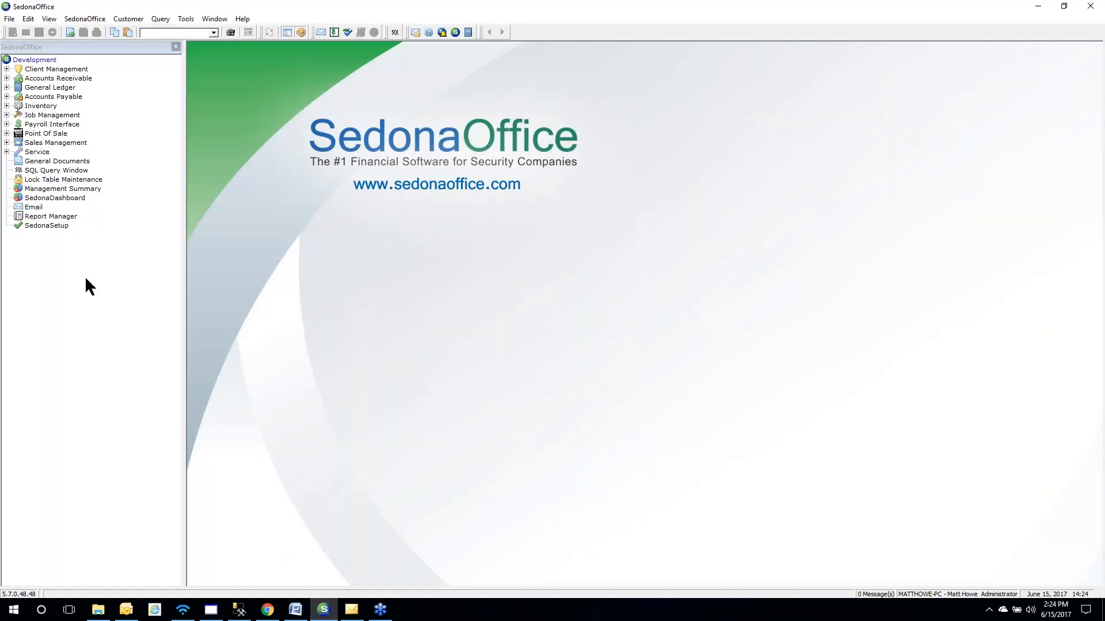
{"action": "left_click", "coordinate": [59, 227]}
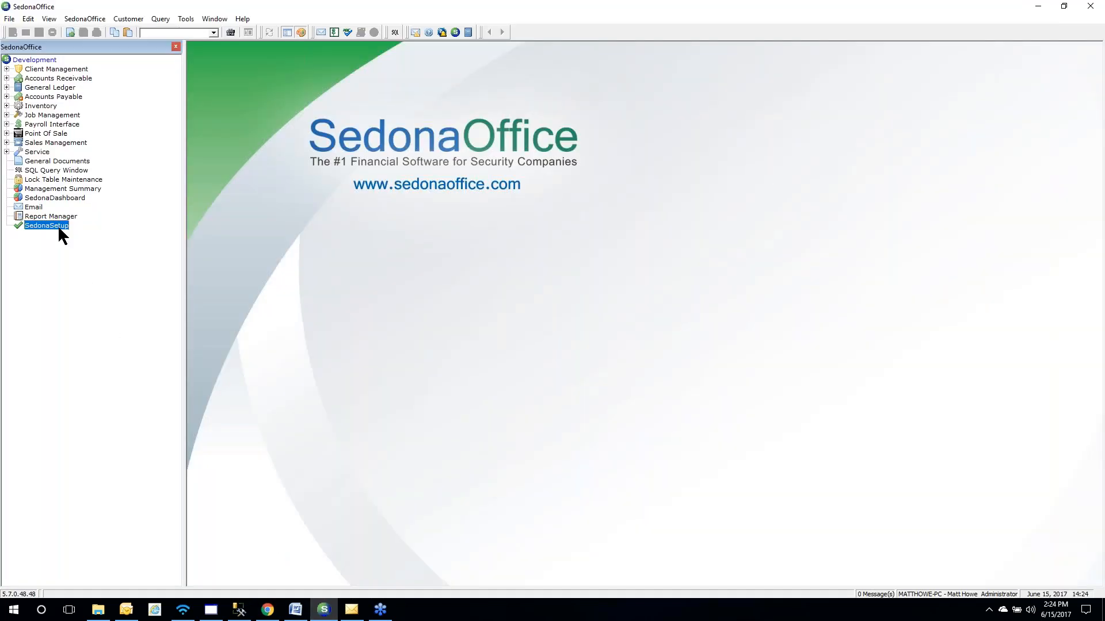
{"action": "left_click_drag", "start_coordinate": [430, 204], "coordinate": [439, 363]}
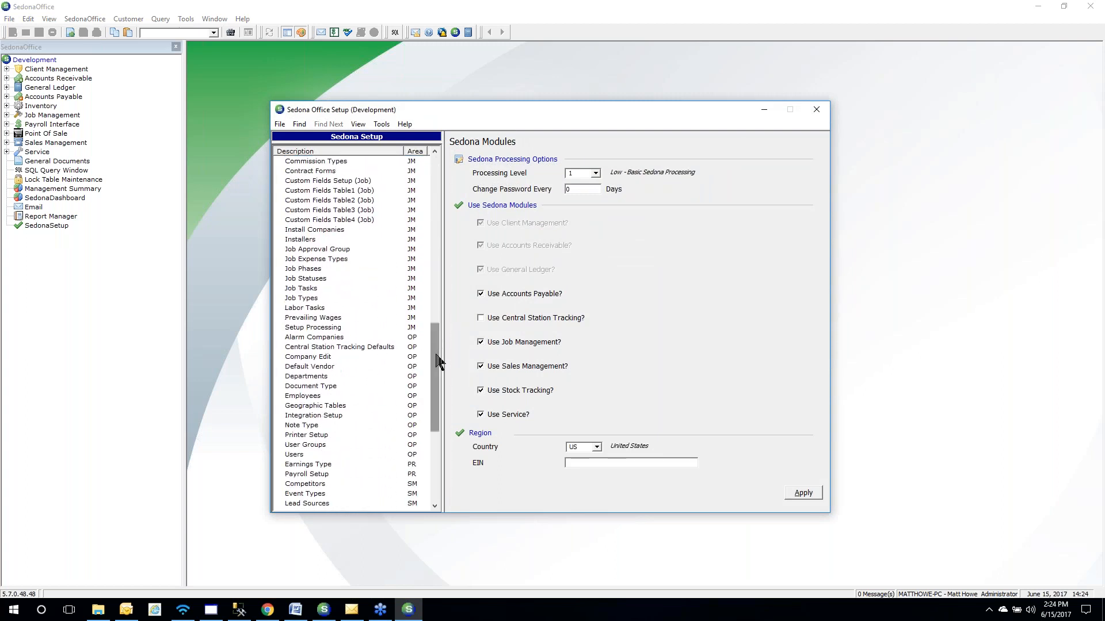
Review the Administrator user group's Application Access list, then close the Sedona Office Setup window
{"action": "left_click", "coordinate": [306, 446]}
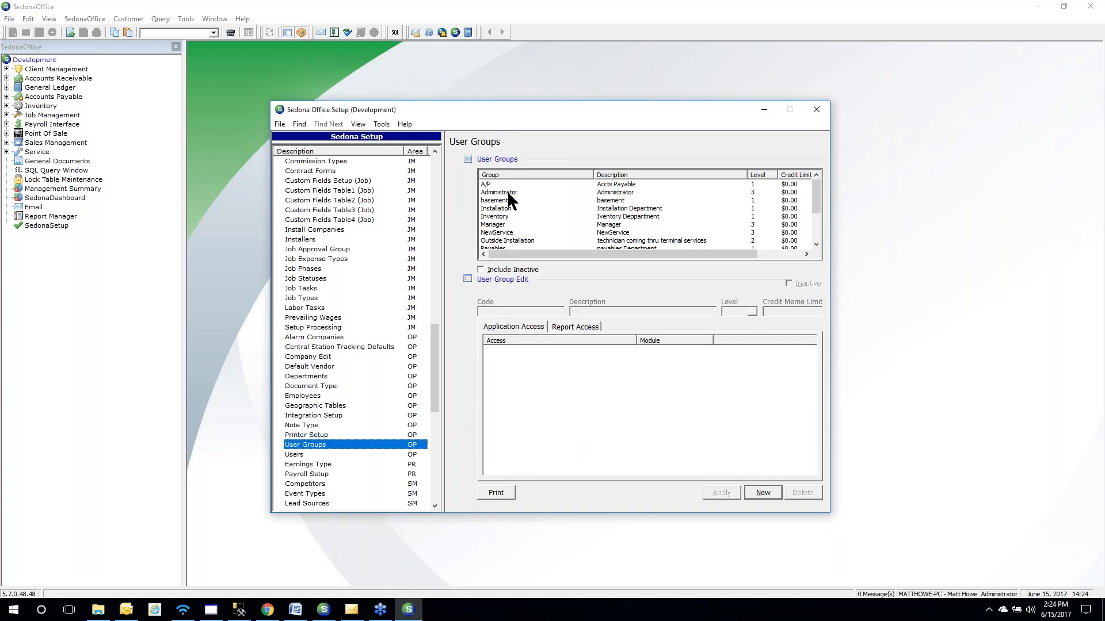
{"action": "left_click", "coordinate": [505, 192]}
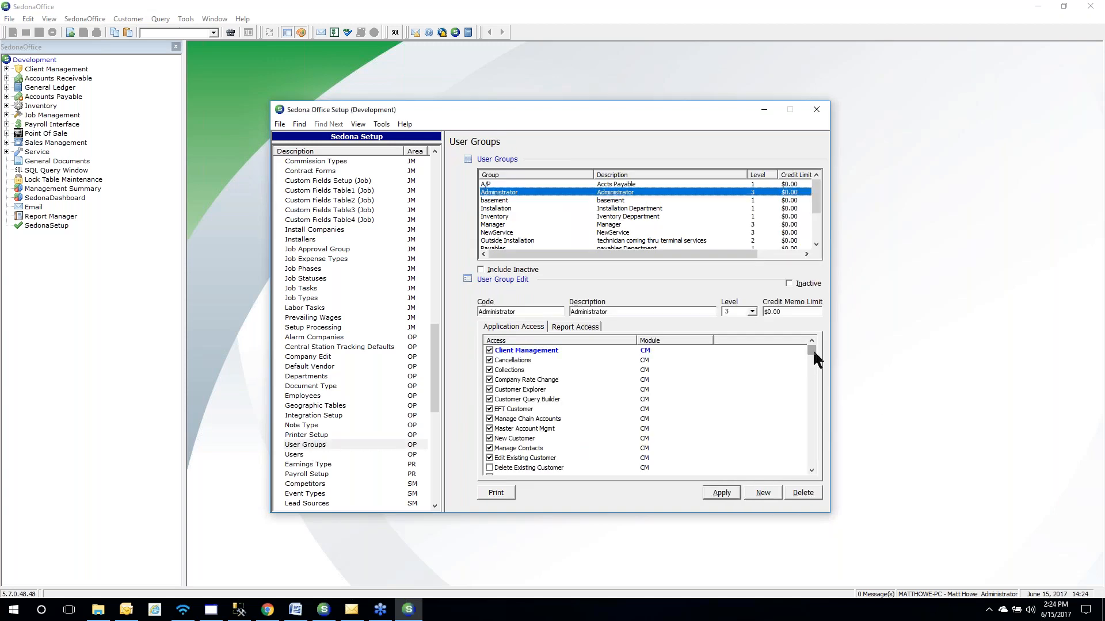
{"action": "left_click_drag", "start_coordinate": [813, 349], "coordinate": [815, 425]}
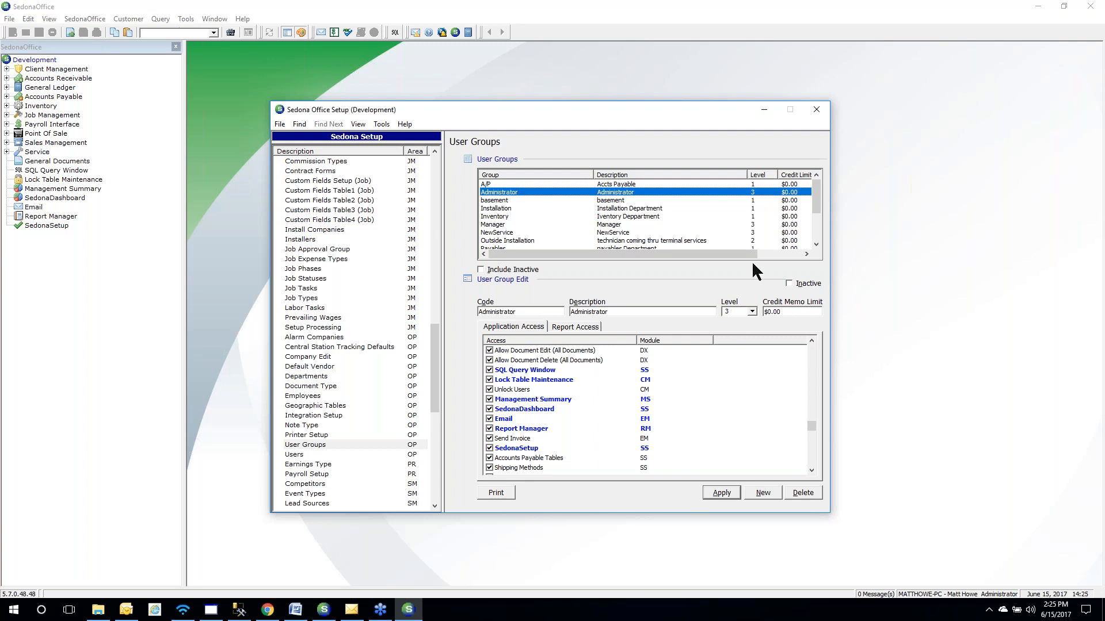
{"action": "left_click", "coordinate": [825, 108]}
{"action": "left_click", "coordinate": [824, 108]}
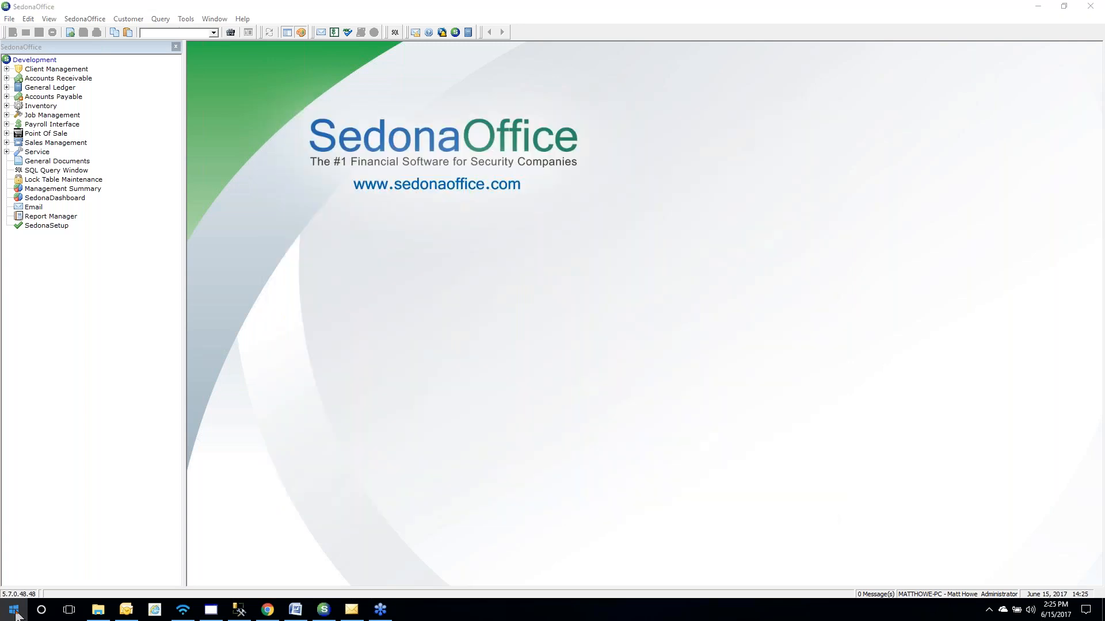
{"action": "left_click", "coordinate": [15, 611]}
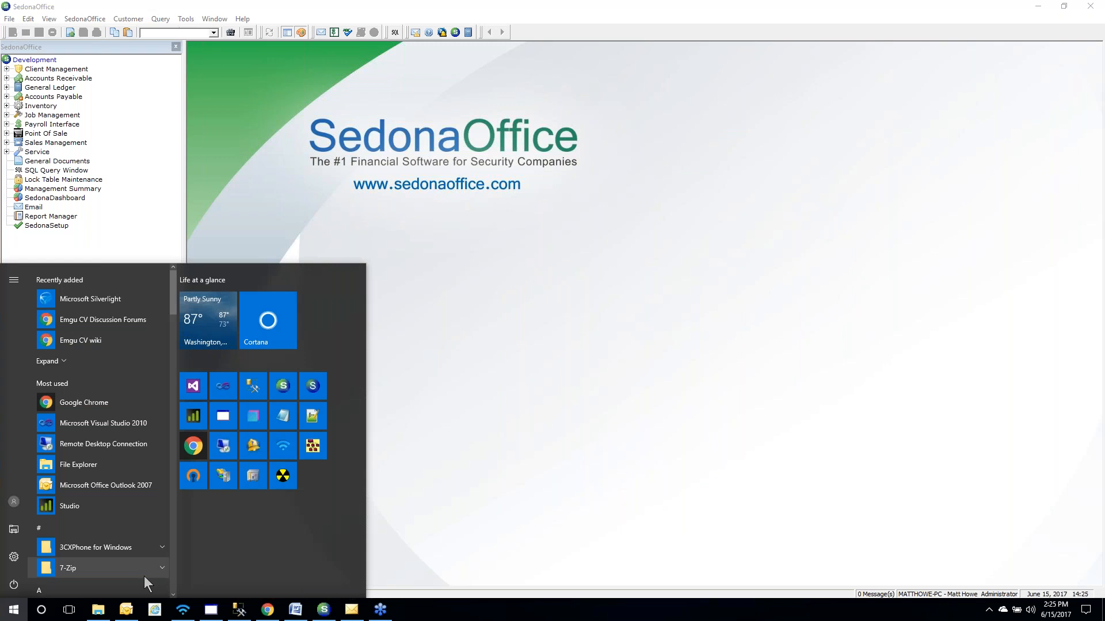
{"action": "scroll", "coordinate": [105, 511], "scroll_direction": "down", "scroll_amount": 3}
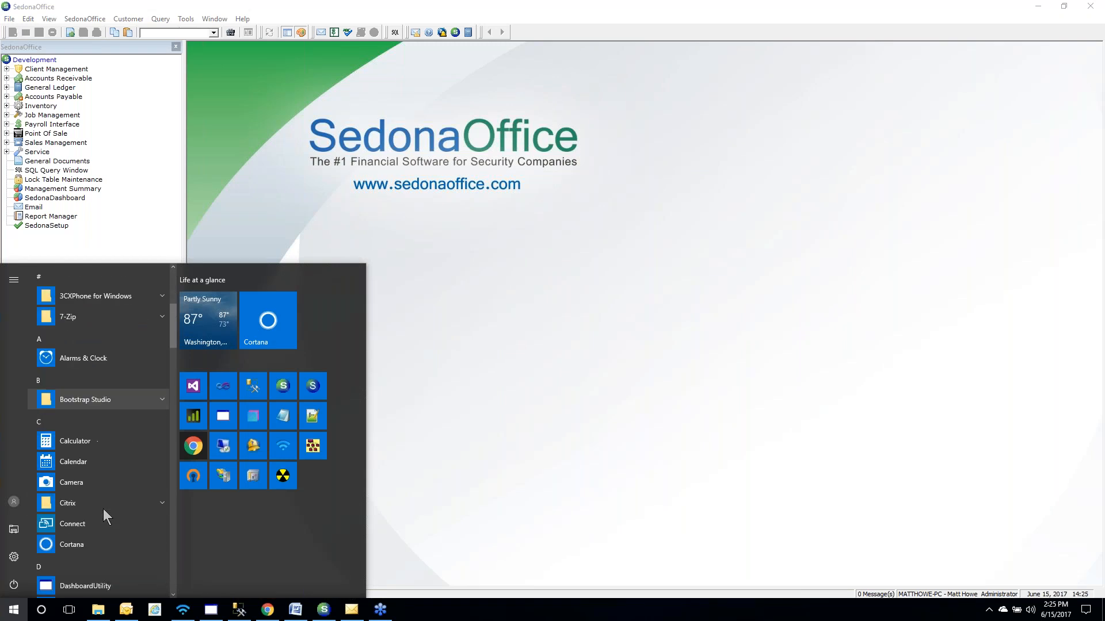
{"action": "scroll", "coordinate": [100, 515], "scroll_direction": "down", "scroll_amount": 3}
{"action": "scroll", "coordinate": [97, 512], "scroll_direction": "down", "scroll_amount": 6}
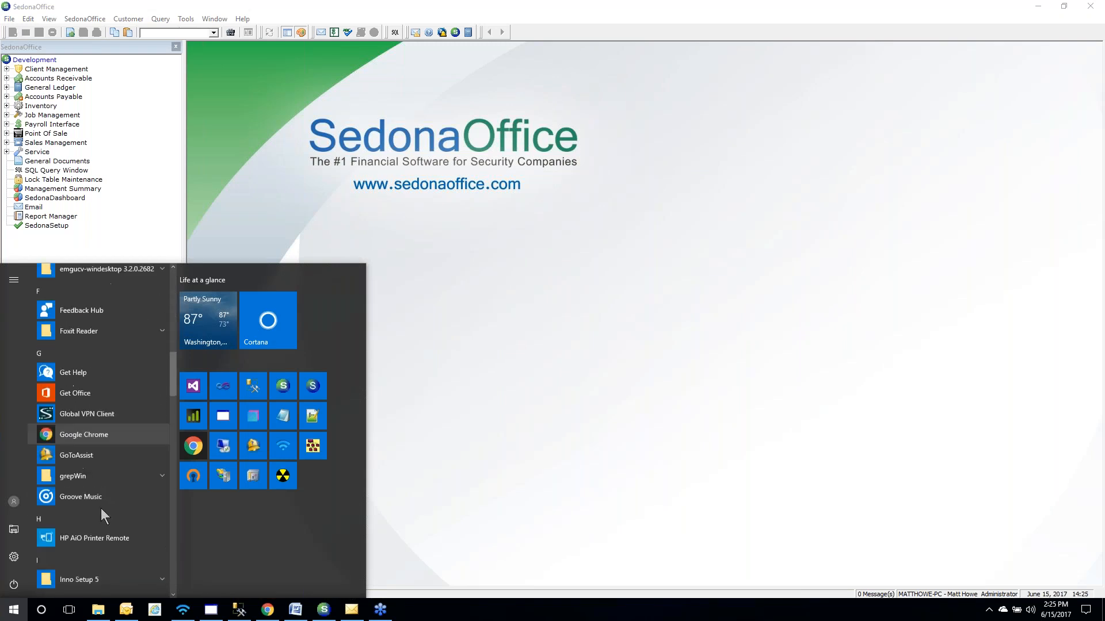
{"action": "scroll", "coordinate": [101, 509], "scroll_direction": "down", "scroll_amount": 8}
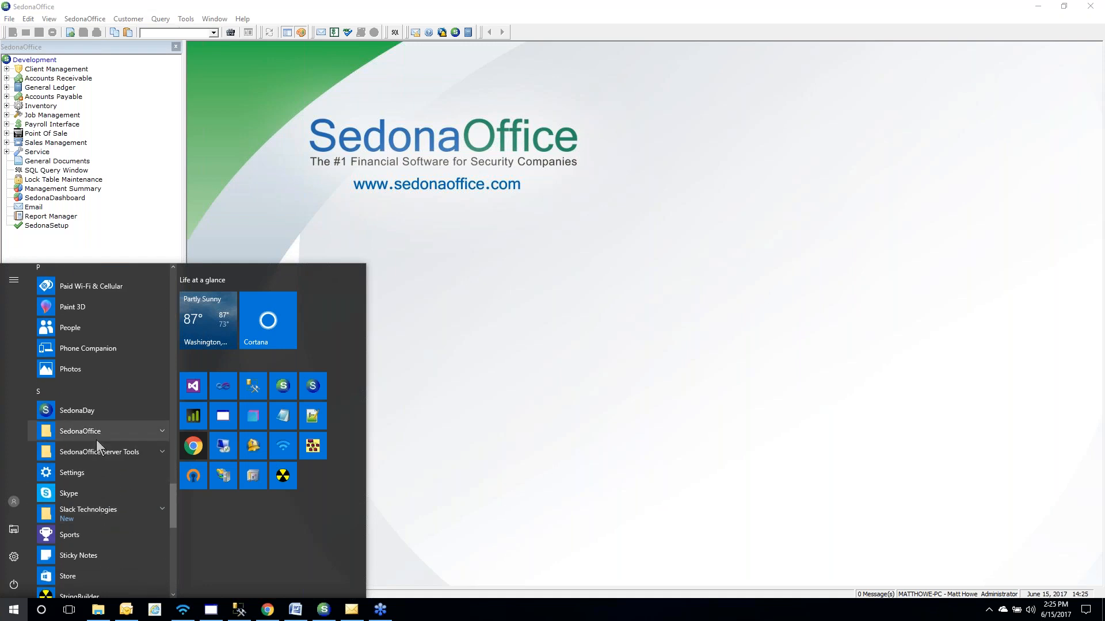
{"action": "left_click", "coordinate": [127, 434]}
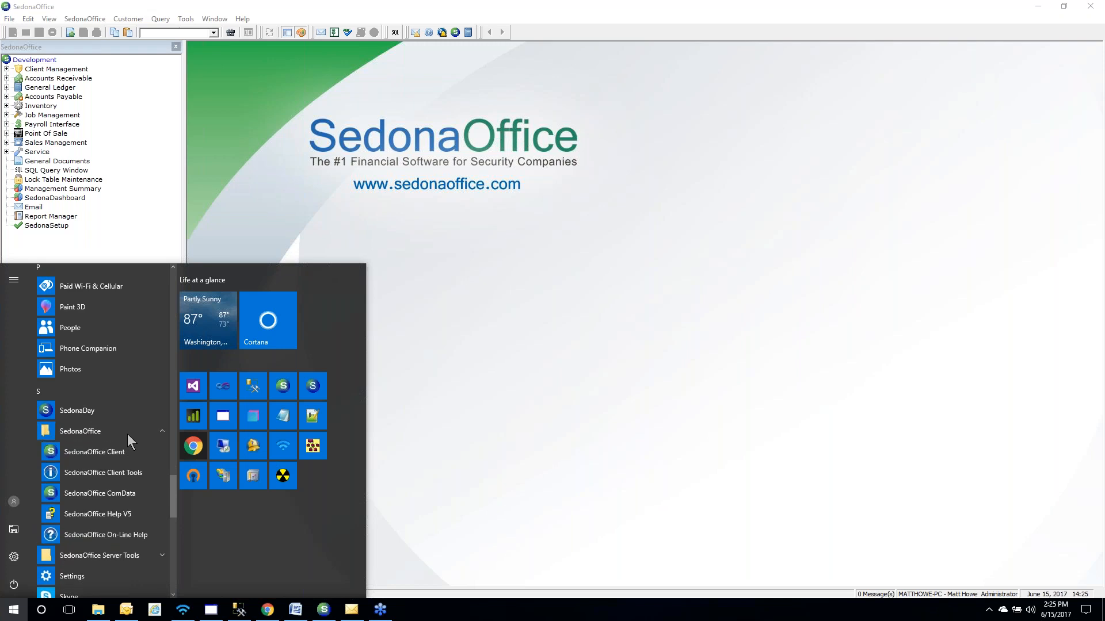
{"action": "scroll", "coordinate": [126, 433], "scroll_direction": "up", "scroll_amount": 3}
{"action": "scroll", "coordinate": [127, 436], "scroll_direction": "up", "scroll_amount": 2}
{"action": "scroll", "coordinate": [128, 435], "scroll_direction": "up", "scroll_amount": 4}
{"action": "scroll", "coordinate": [128, 440], "scroll_direction": "up", "scroll_amount": 5}
{"action": "scroll", "coordinate": [128, 441], "scroll_direction": "up", "scroll_amount": 5}
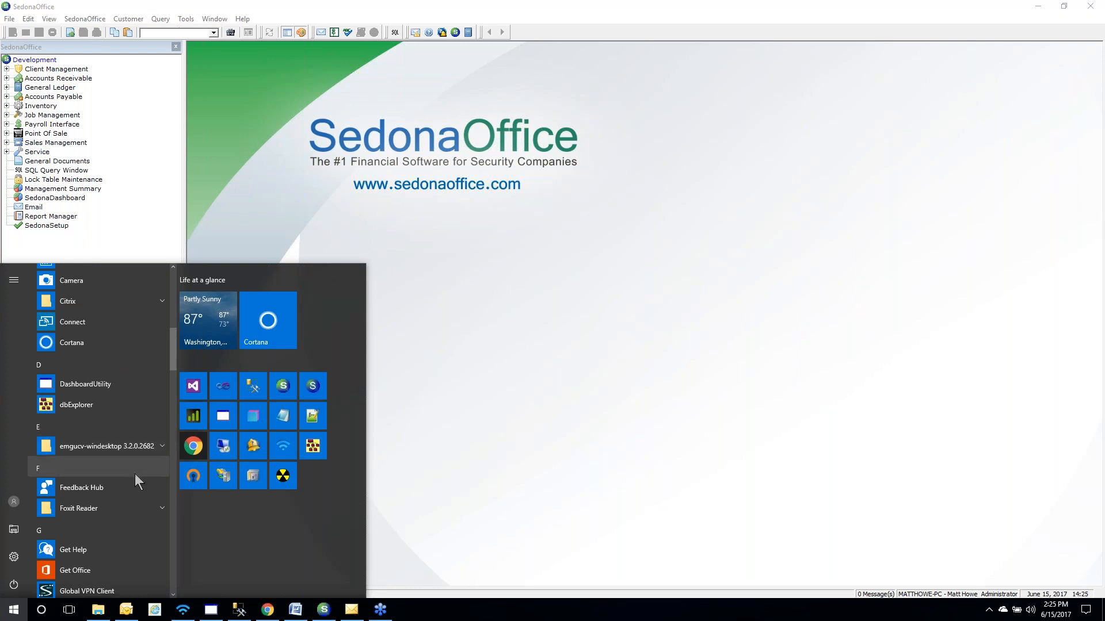
{"action": "scroll", "coordinate": [102, 391], "scroll_direction": "up", "scroll_amount": 4}
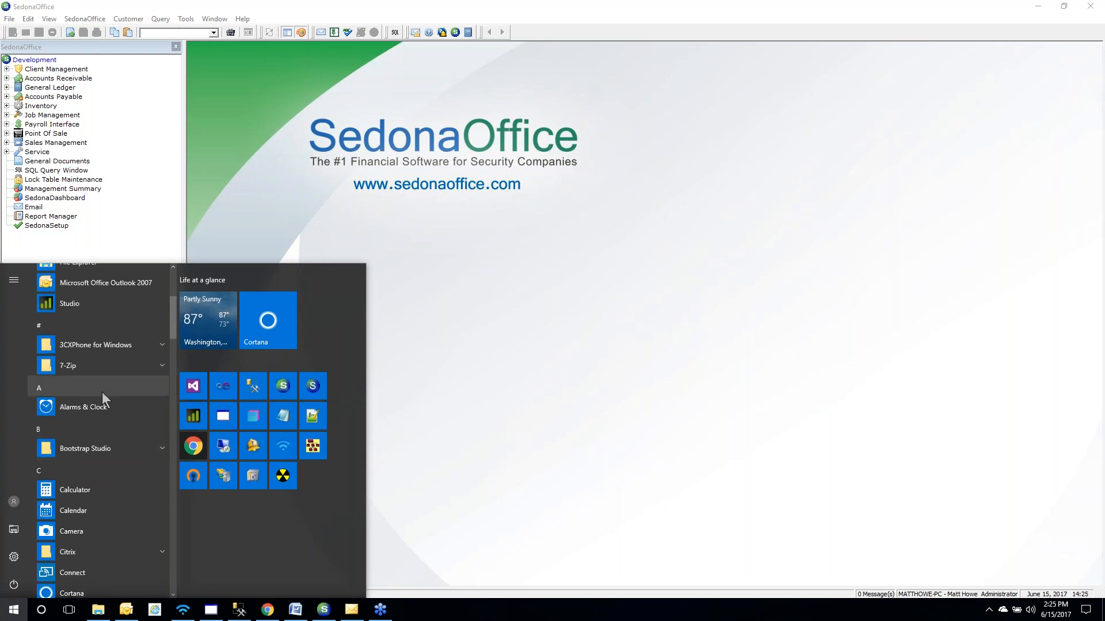
{"action": "scroll", "coordinate": [102, 392], "scroll_direction": "up", "scroll_amount": 3}
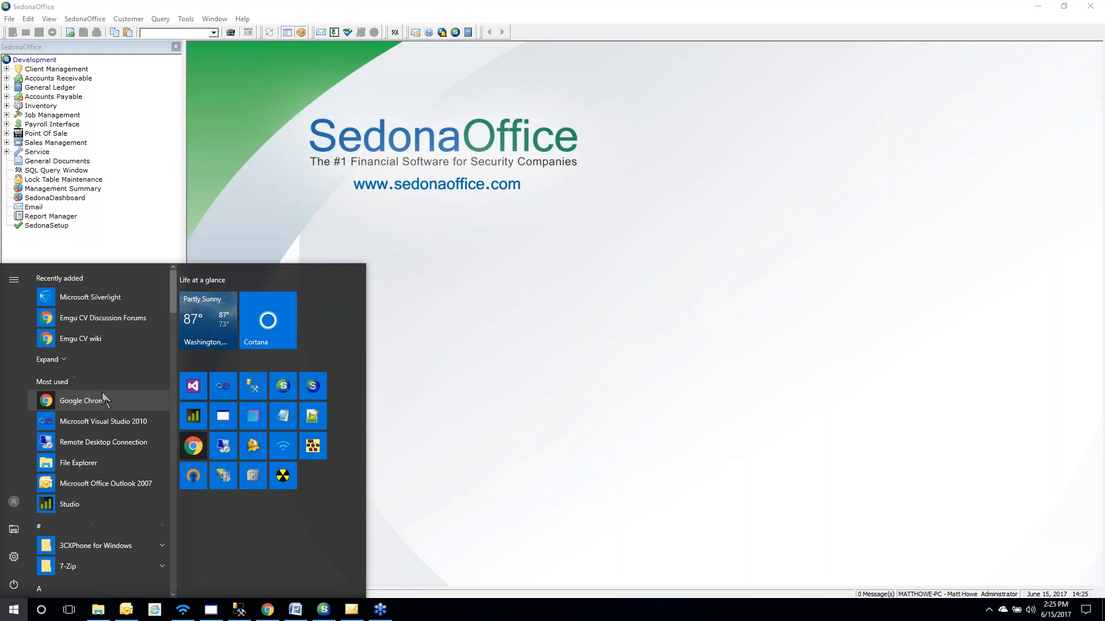
{"action": "scroll", "coordinate": [102, 393], "scroll_direction": "down", "scroll_amount": 10}
{"action": "scroll", "coordinate": [102, 392], "scroll_direction": "down", "scroll_amount": 8}
{"action": "scroll", "coordinate": [102, 392], "scroll_direction": "down", "scroll_amount": 7}
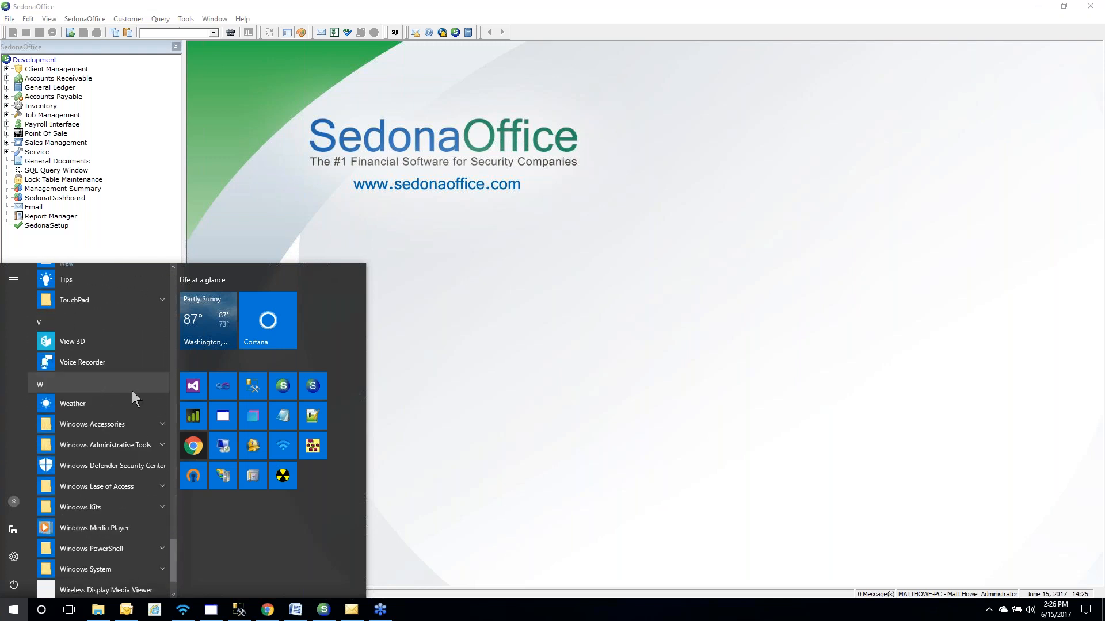
{"action": "left_click", "coordinate": [484, 396]}
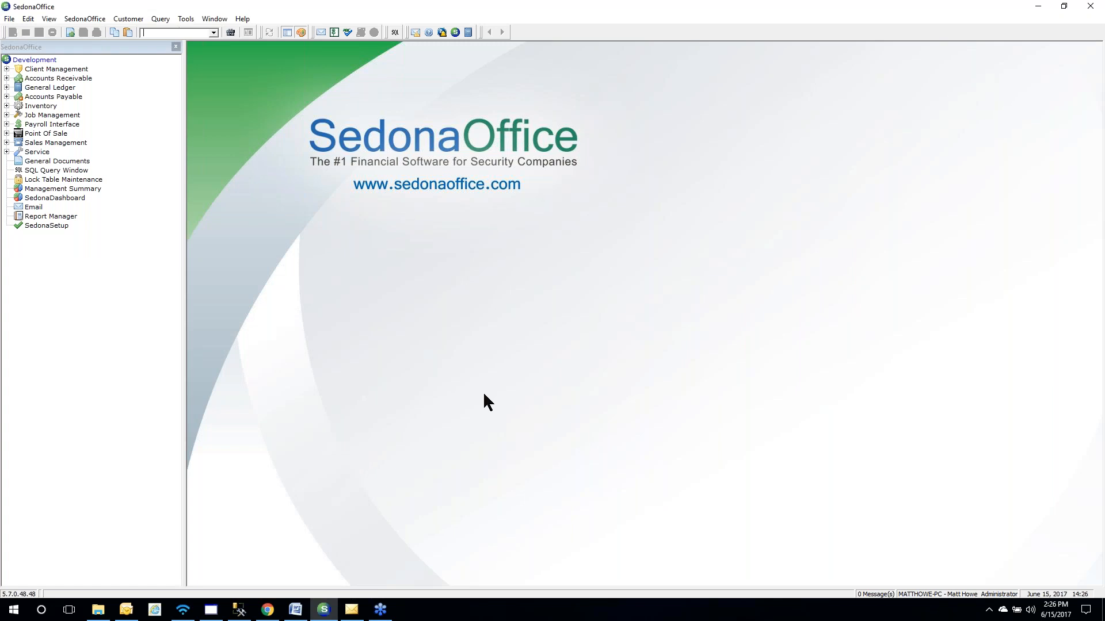
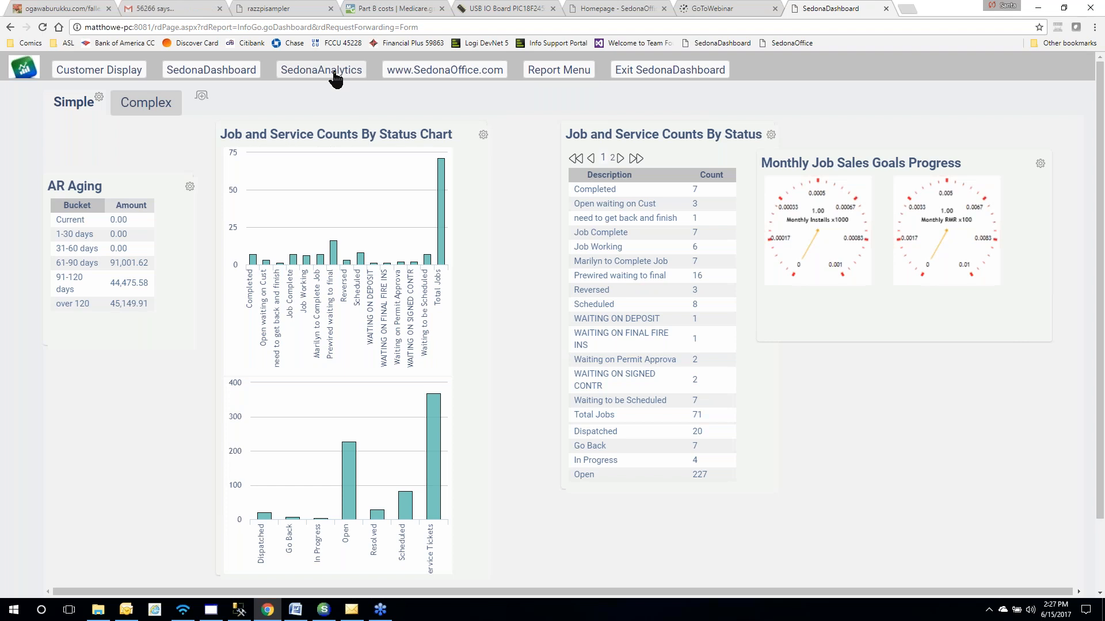
Switch to the SedonaAnalytics Home page listing saved items like Site List and Customer List
{"action": "left_click", "coordinate": [334, 73]}
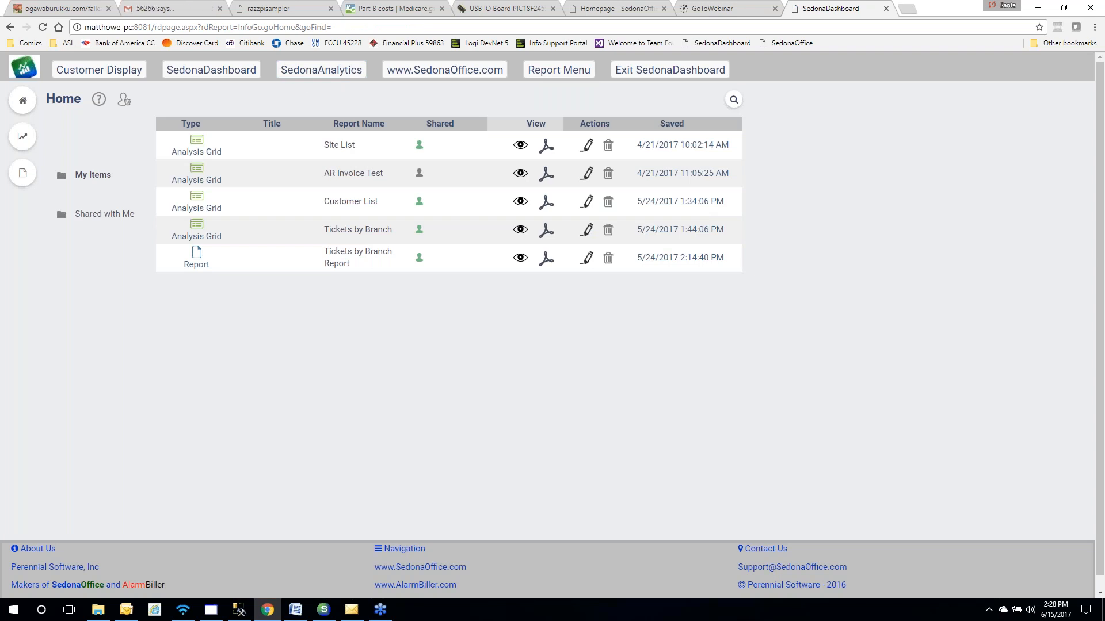
Go to SedonaDashboard Setup from Admin Tools to see the sales goal keys and values
{"action": "left_click", "coordinate": [124, 100]}
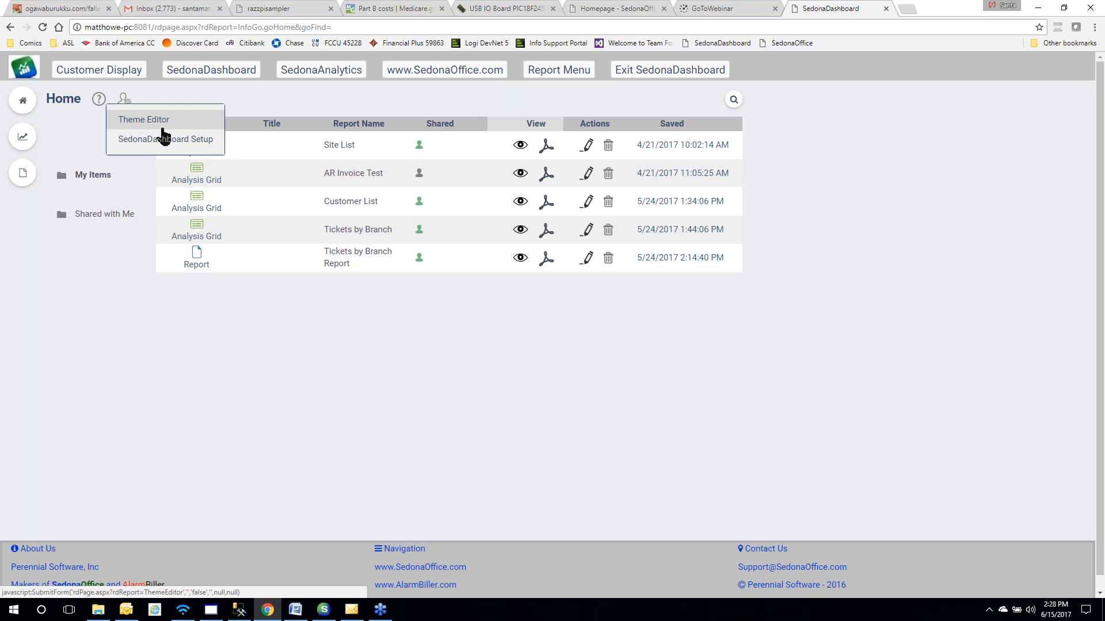
{"action": "left_click", "coordinate": [165, 140]}
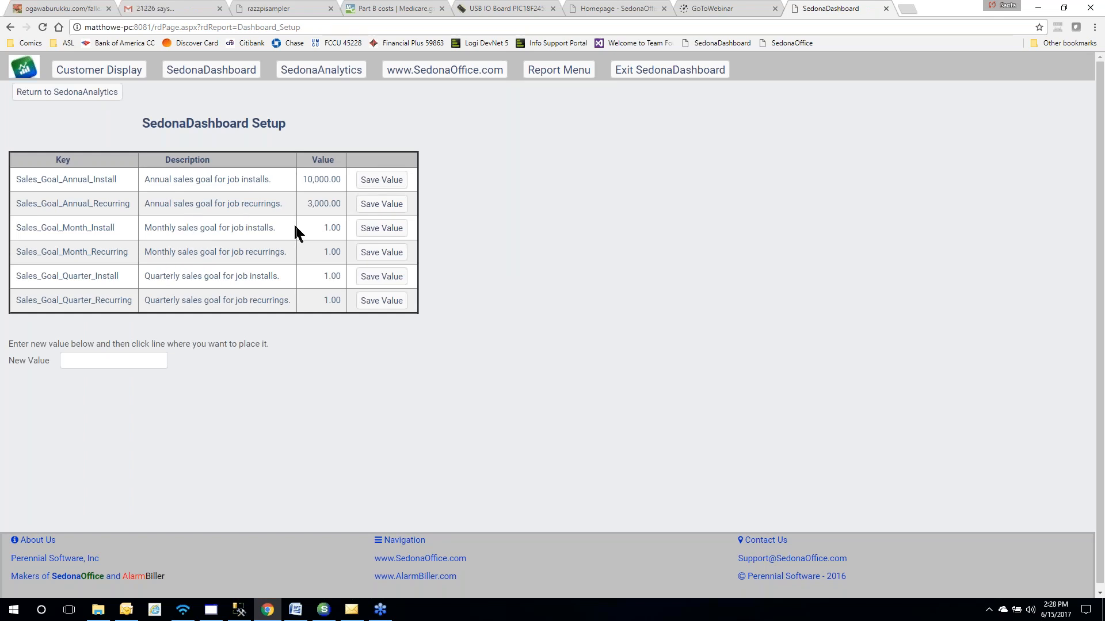
Save 5000 as the Sales_Goal_Month_Install value and return to the SedonaAnalytics home page
{"action": "left_click", "coordinate": [113, 362]}
{"action": "type", "text": "5000"}
{"action": "left_click", "coordinate": [366, 230]}
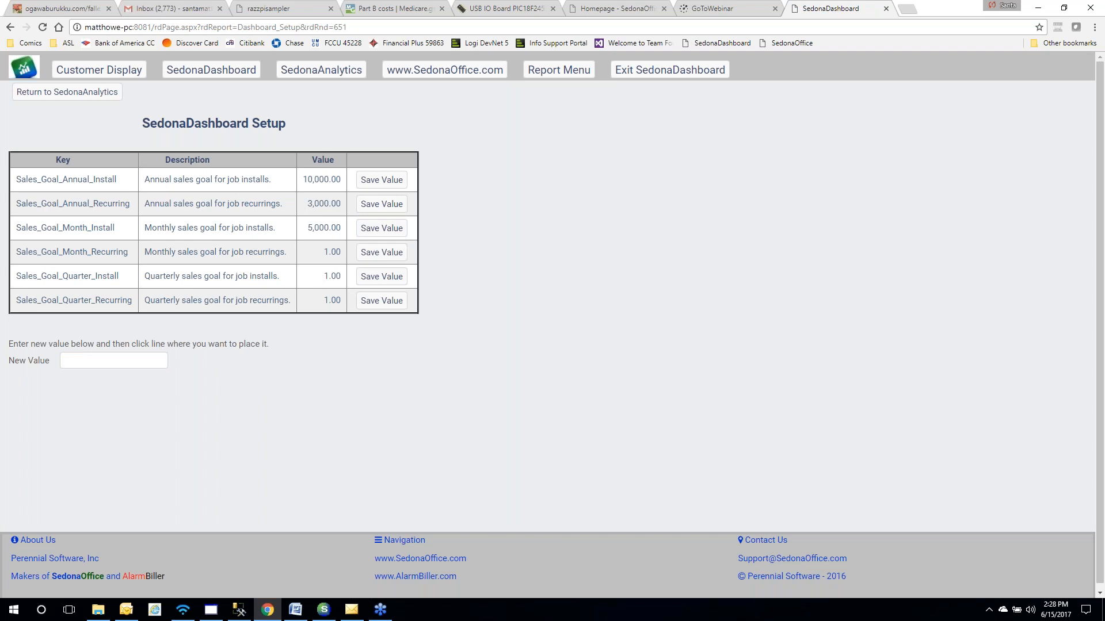
{"action": "left_click", "coordinate": [104, 93]}
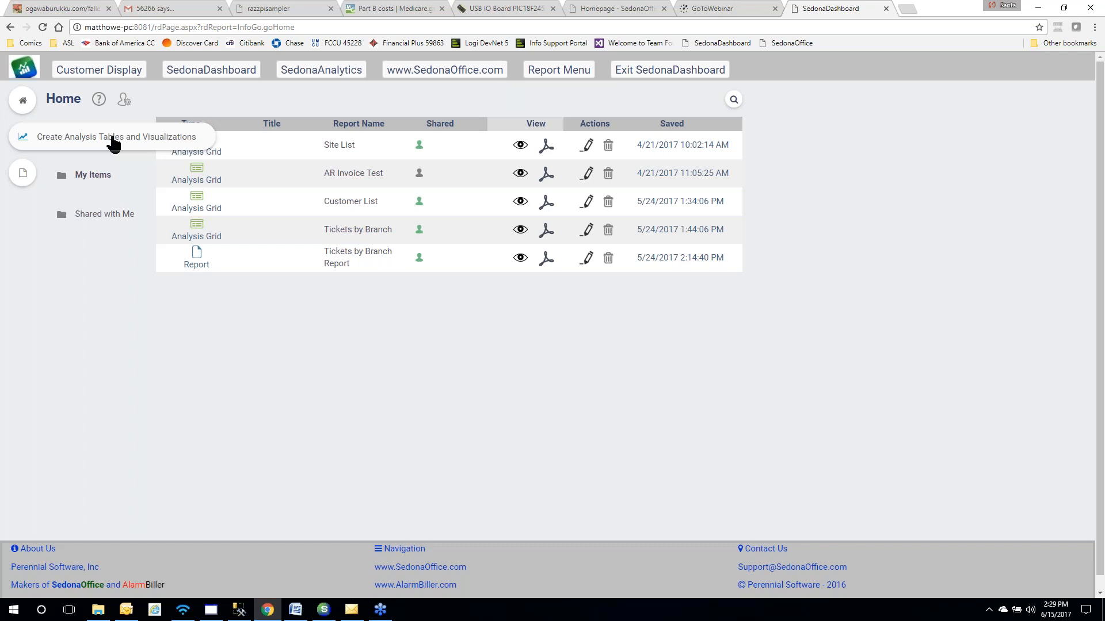
Create a new analysis table from AP_Invoice data with Invoice_Number and Invoice_Date columns
{"action": "left_click", "coordinate": [113, 141]}
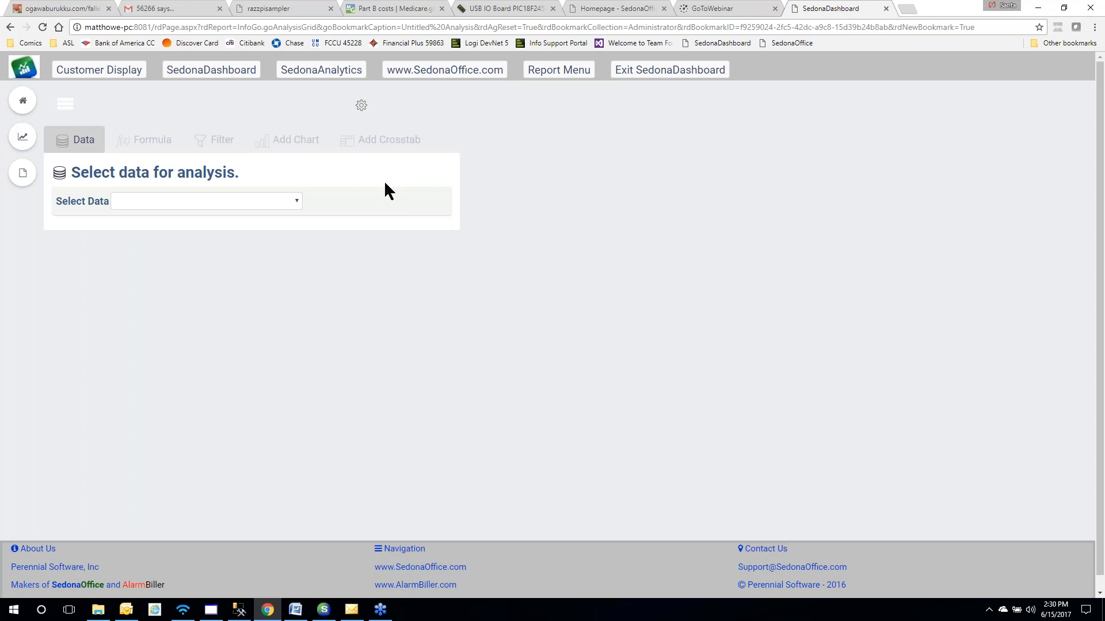
{"action": "left_click", "coordinate": [294, 200]}
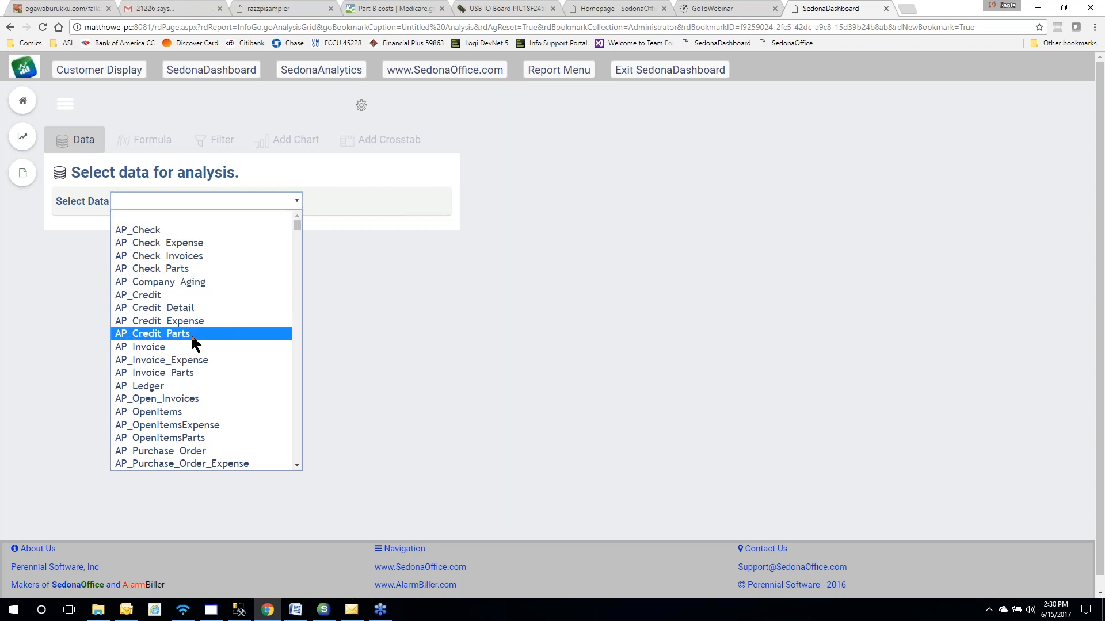
{"action": "mouse_move", "coordinate": [159, 352]}
{"action": "left_click", "coordinate": [157, 347]}
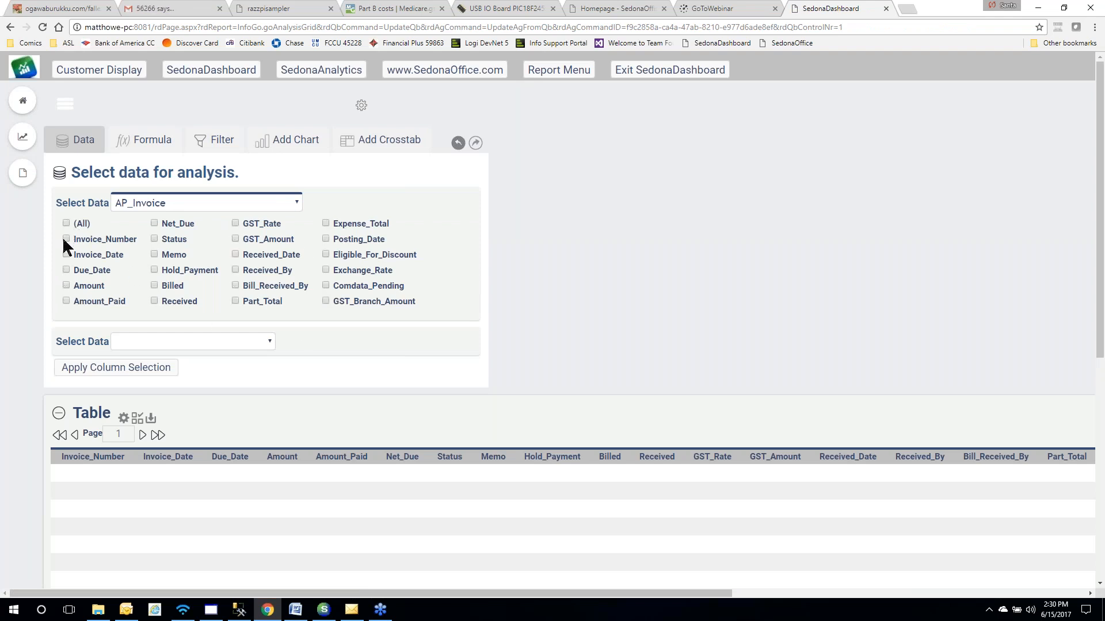
{"action": "left_click", "coordinate": [65, 254]}
Apply the invoice columns, then join AP_Invoice_Parts adding Description, Quantity, Rate and Amount
{"action": "left_click", "coordinate": [84, 369]}
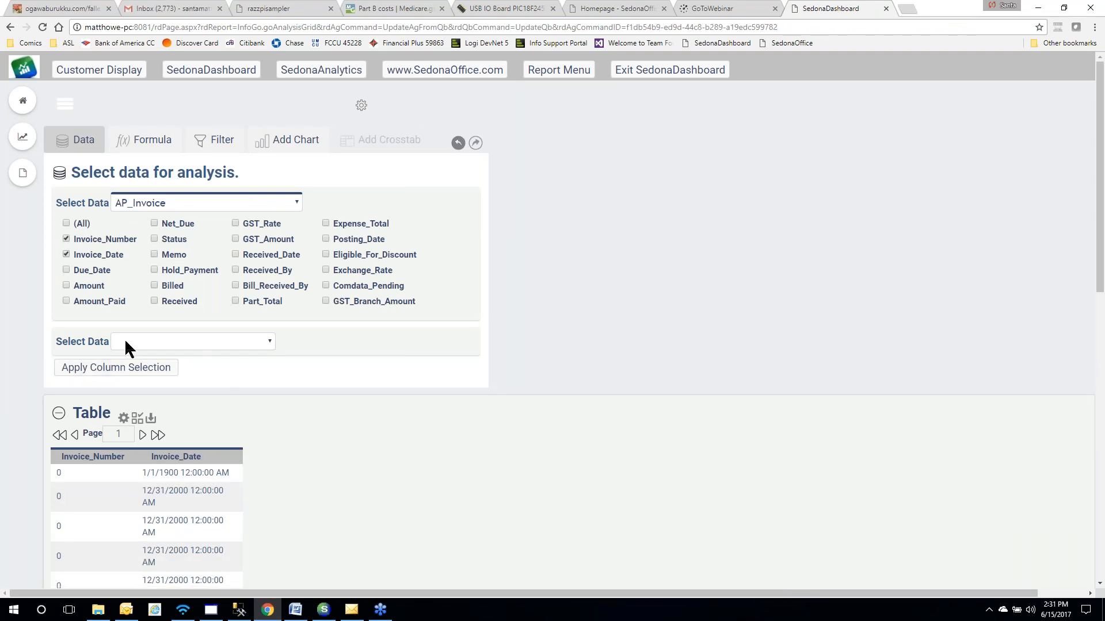
{"action": "left_click", "coordinate": [269, 341]}
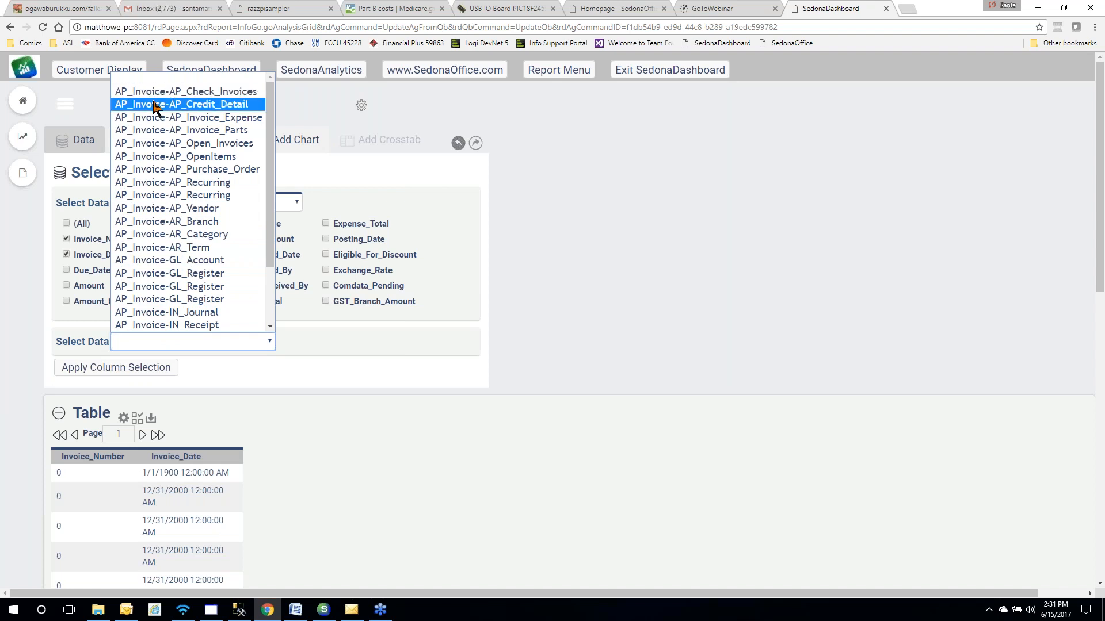
{"action": "left_click", "coordinate": [154, 131]}
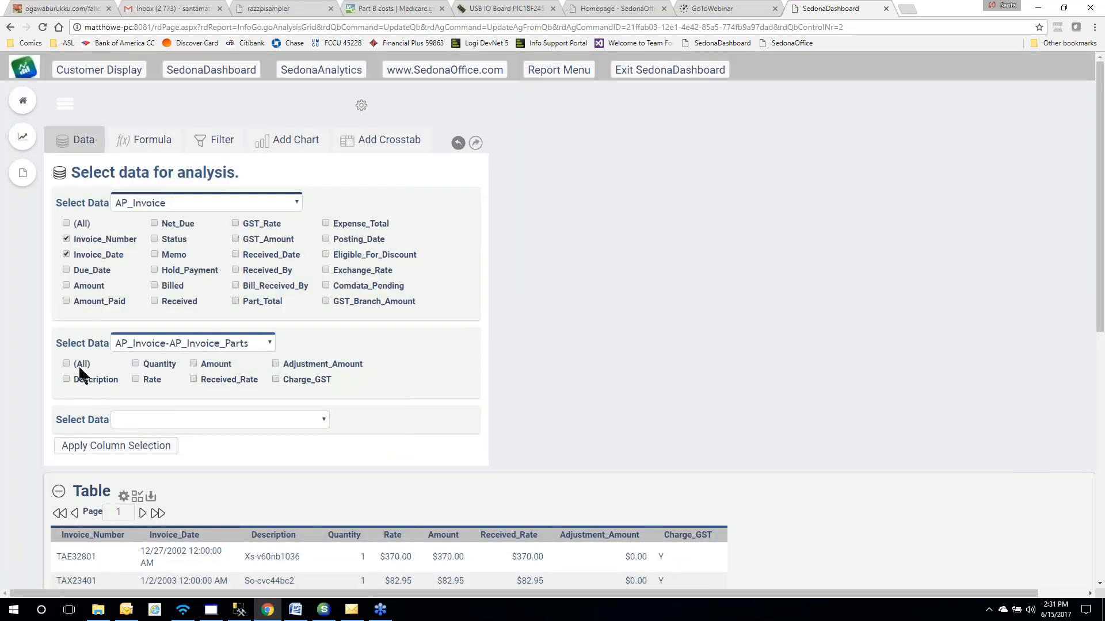
{"action": "left_click", "coordinate": [136, 364]}
{"action": "left_click", "coordinate": [137, 379]}
{"action": "left_click", "coordinate": [140, 448]}
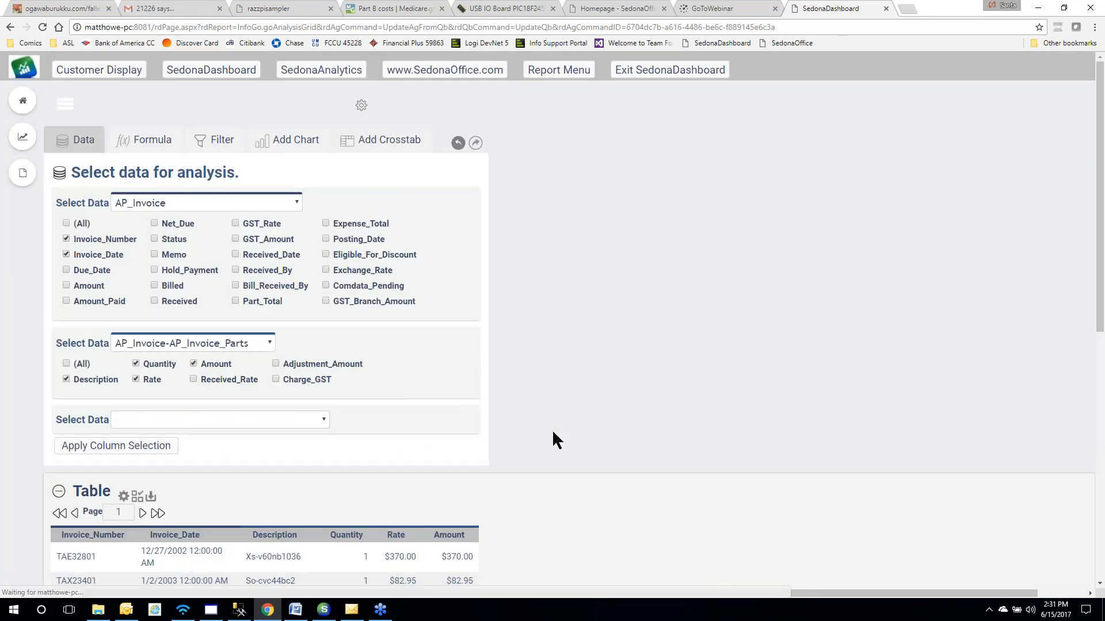
{"action": "scroll", "coordinate": [552, 432], "scroll_direction": "down", "scroll_amount": 6}
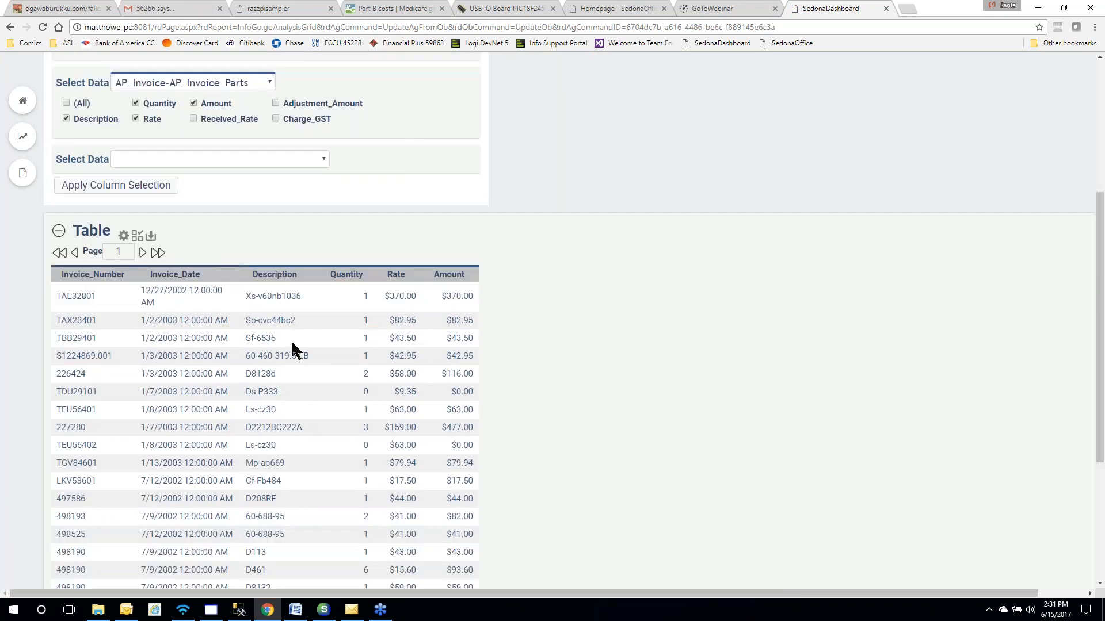
{"action": "scroll", "coordinate": [294, 340], "scroll_direction": "up", "scroll_amount": 3}
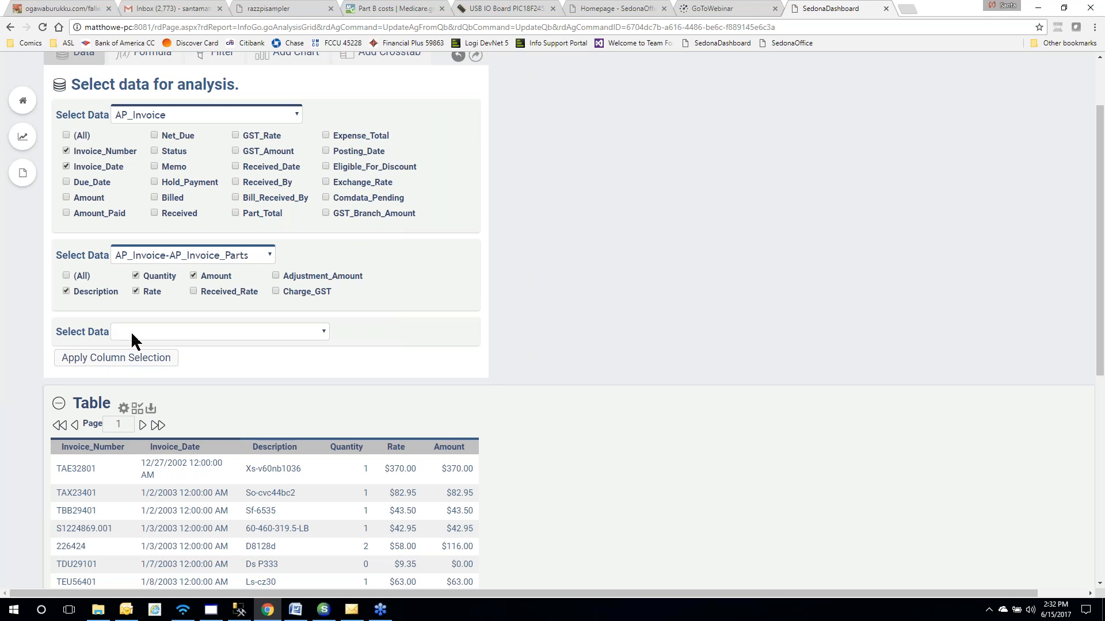
Join AP_Invoice_Expense with its Amount, Description, Quantity and Rate columns, adding no further tables
{"action": "left_click", "coordinate": [322, 332]}
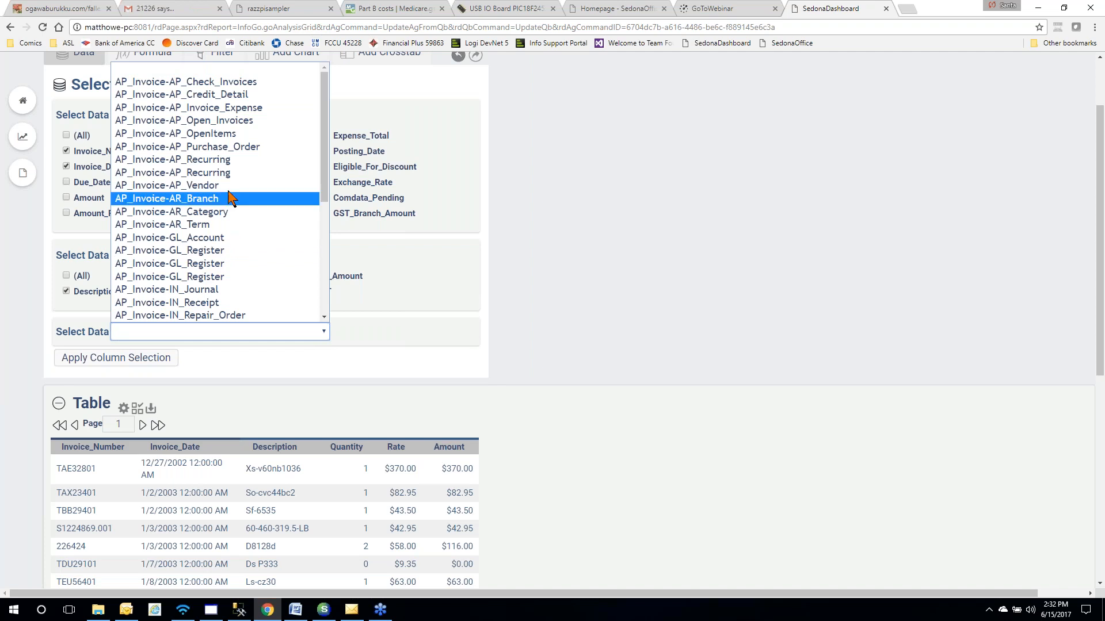
{"action": "left_click", "coordinate": [222, 108]}
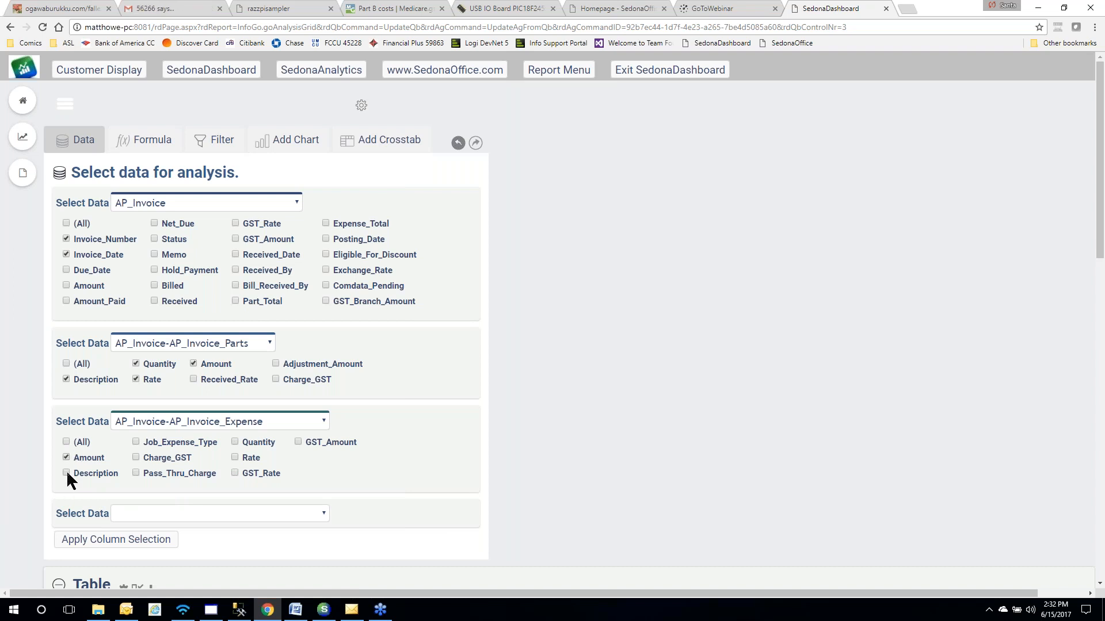
{"action": "left_click", "coordinate": [236, 459]}
{"action": "left_click", "coordinate": [131, 538]}
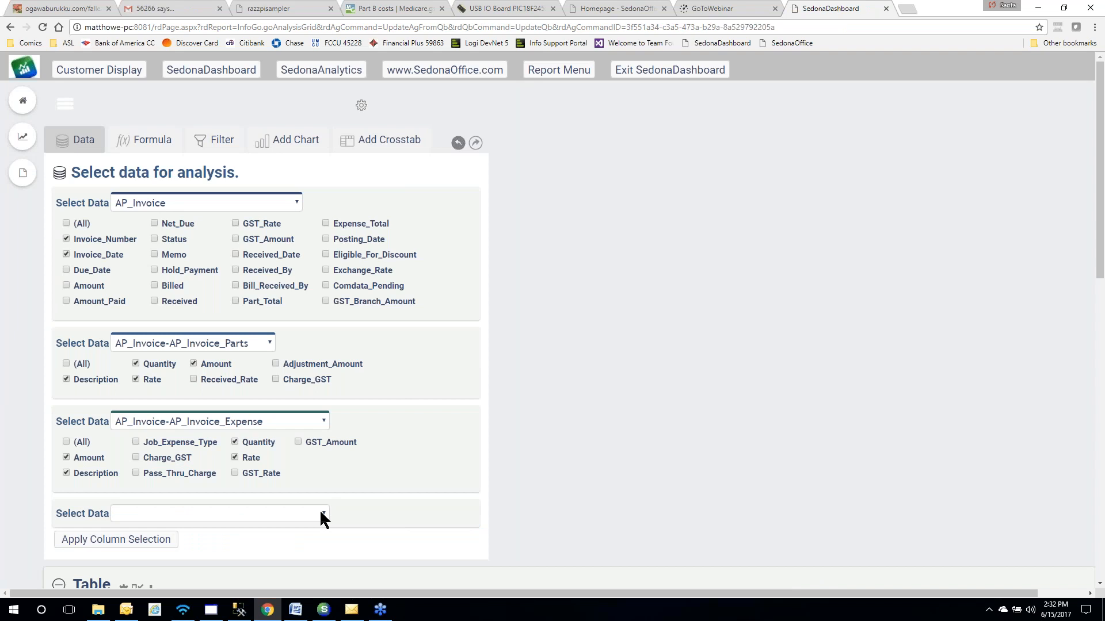
{"action": "left_click", "coordinate": [321, 513]}
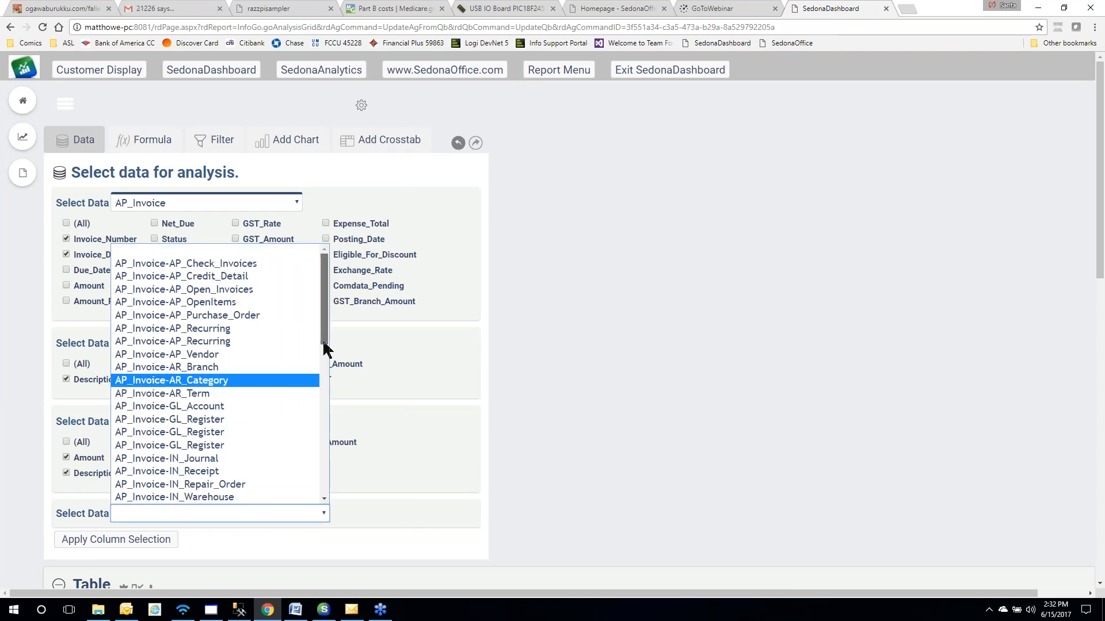
{"action": "left_click", "coordinate": [229, 253]}
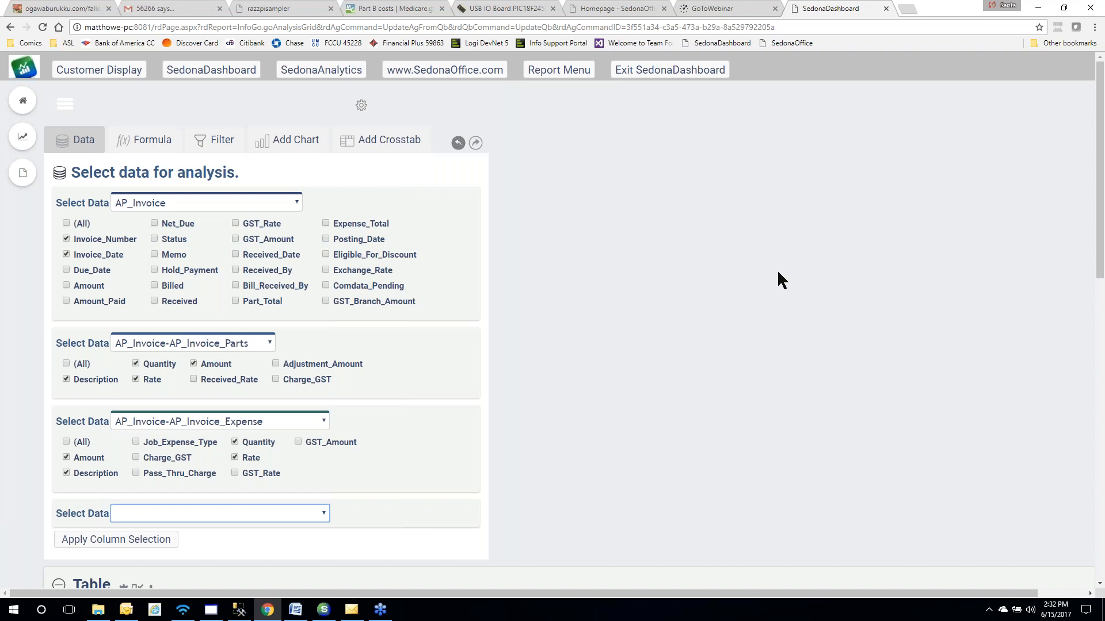
{"action": "scroll", "coordinate": [759, 281], "scroll_direction": "down", "scroll_amount": 10}
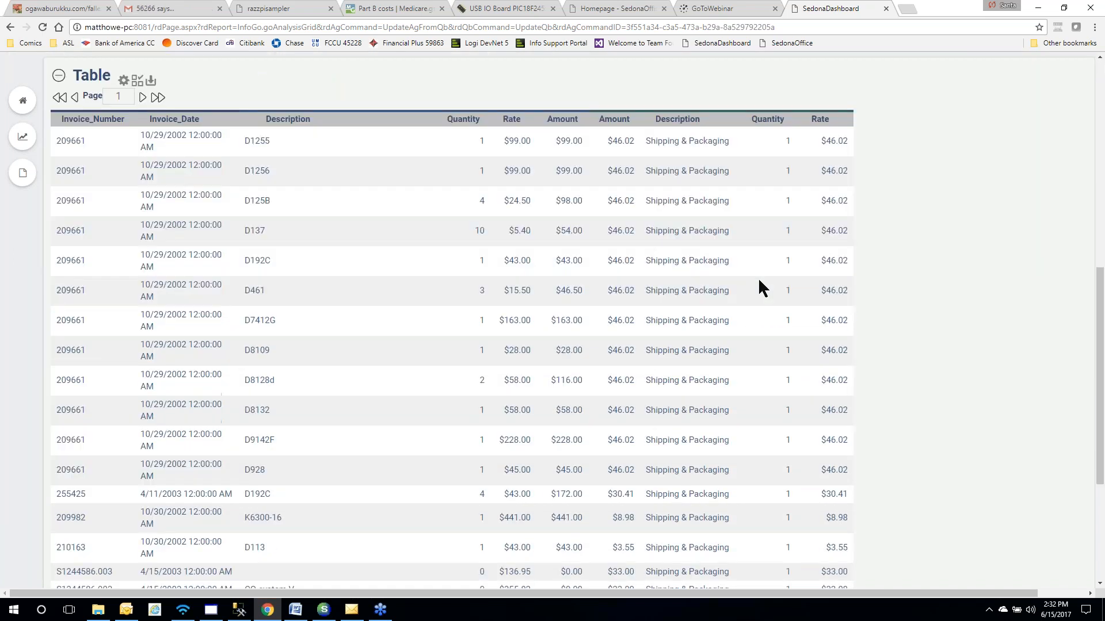
{"action": "scroll", "coordinate": [758, 278], "scroll_direction": "down", "scroll_amount": 3}
{"action": "scroll", "coordinate": [757, 277], "scroll_direction": "up", "scroll_amount": 8}
{"action": "scroll", "coordinate": [758, 282], "scroll_direction": "up", "scroll_amount": 3}
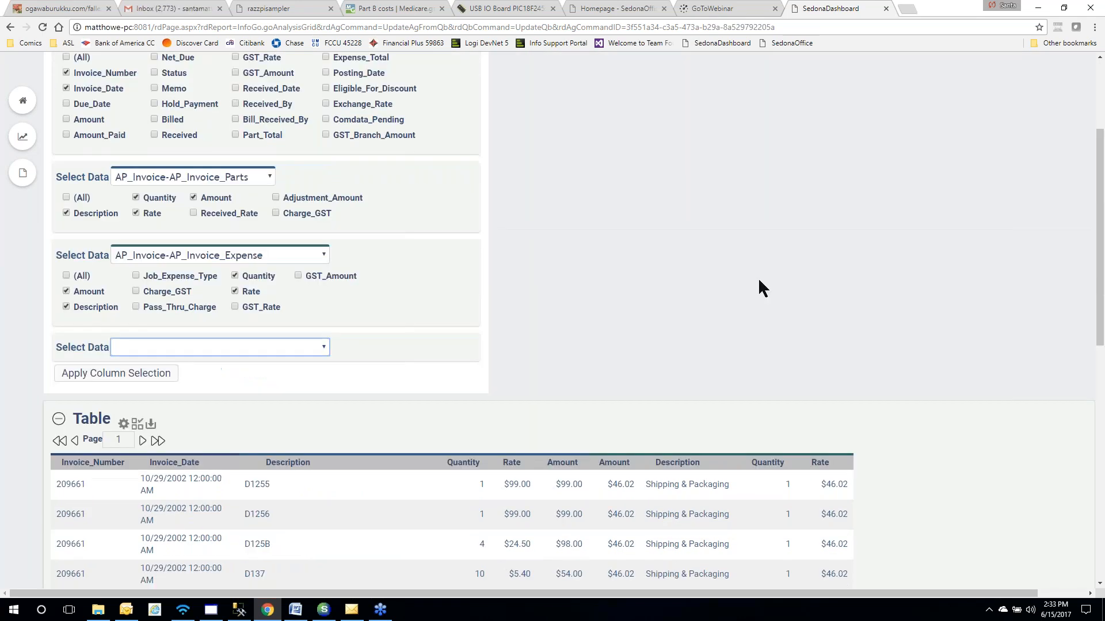
{"action": "scroll", "coordinate": [759, 282], "scroll_direction": "down", "scroll_amount": 4}
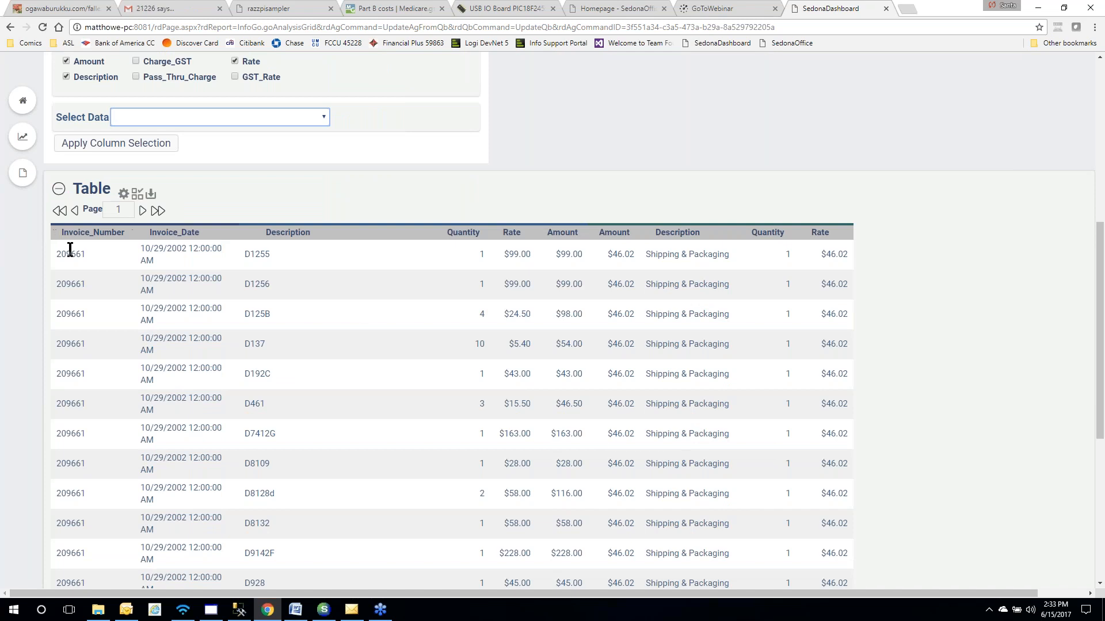
Group the rows by Invoice_Number and show a sum total on the parts Amount column
{"action": "left_click", "coordinate": [112, 232]}
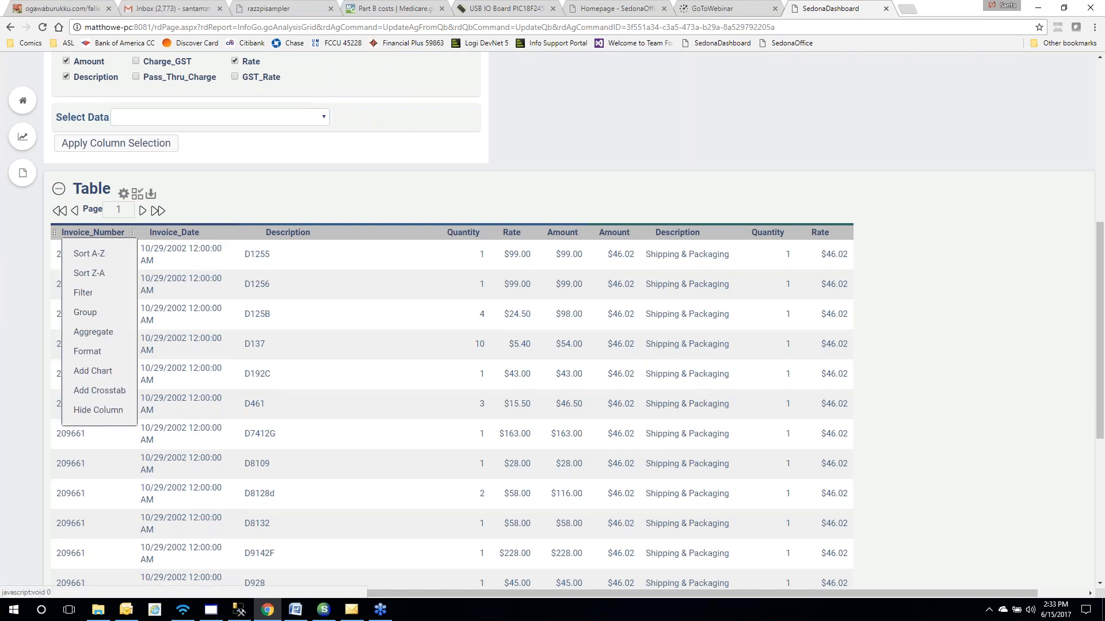
{"action": "left_click", "coordinate": [107, 313]}
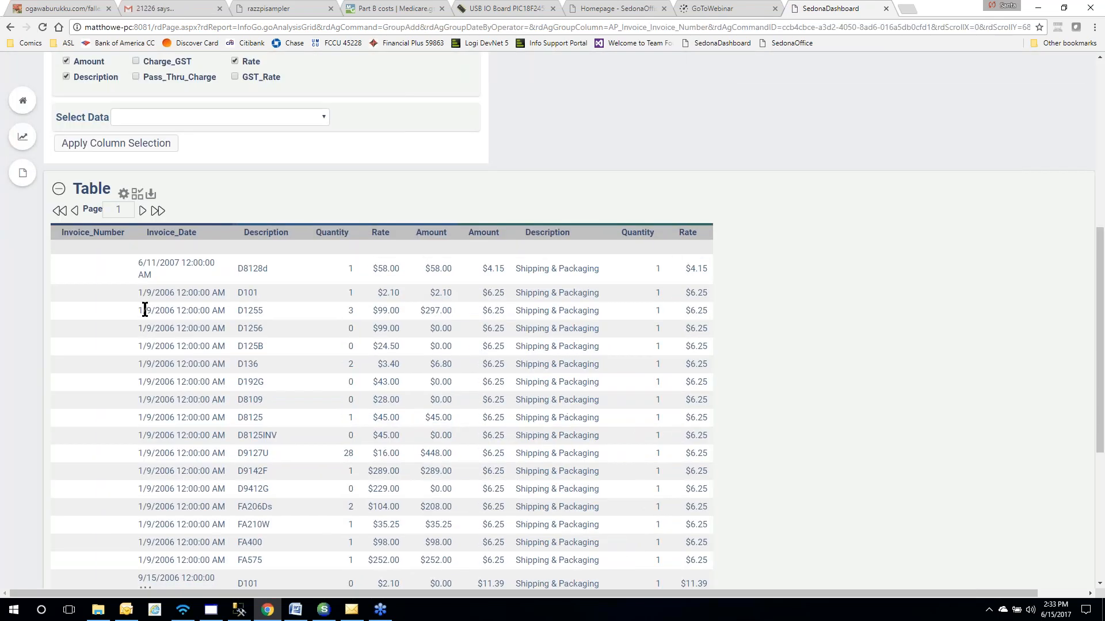
{"action": "scroll", "coordinate": [172, 322], "scroll_direction": "up", "scroll_amount": 6}
{"action": "scroll", "coordinate": [175, 428], "scroll_direction": "down", "scroll_amount": 9}
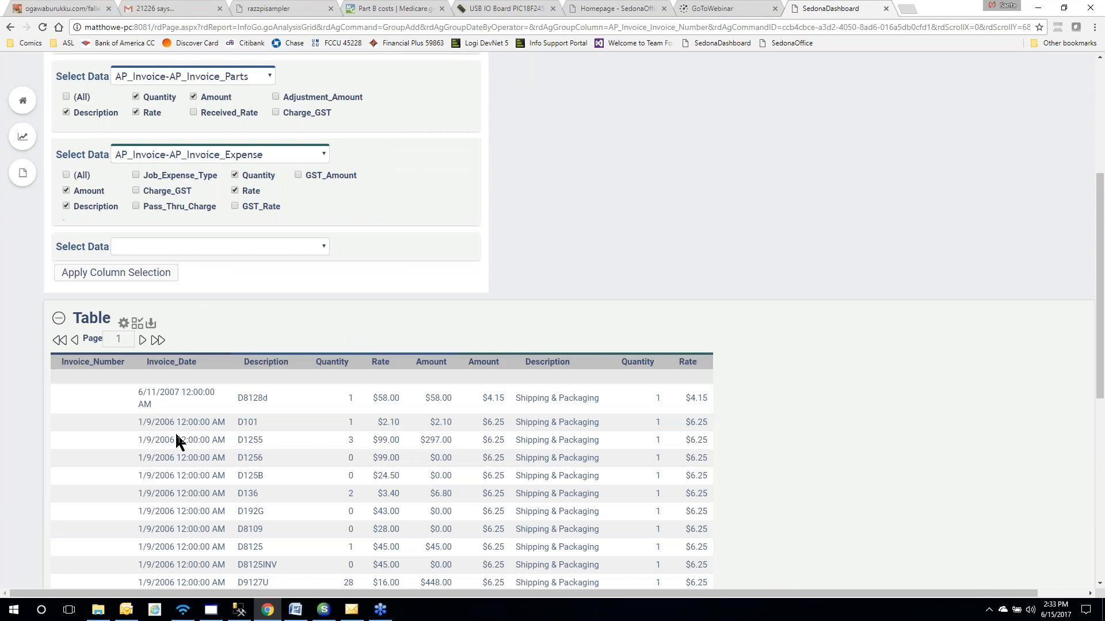
{"action": "scroll", "coordinate": [176, 436], "scroll_direction": "down", "scroll_amount": 3}
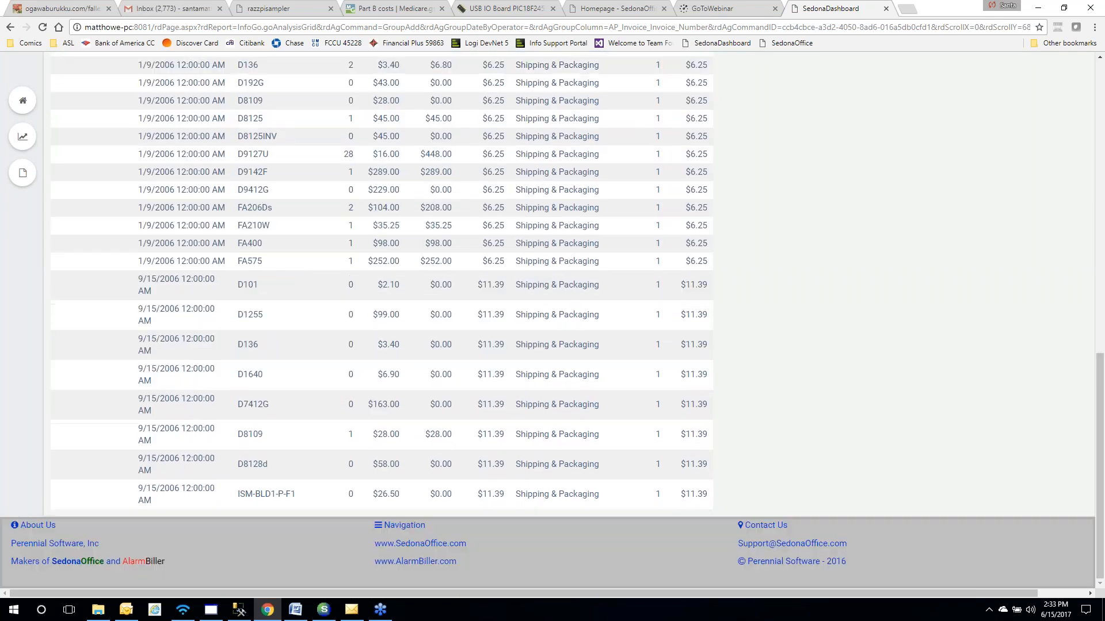
{"action": "scroll", "coordinate": [176, 436], "scroll_direction": "up", "scroll_amount": 6}
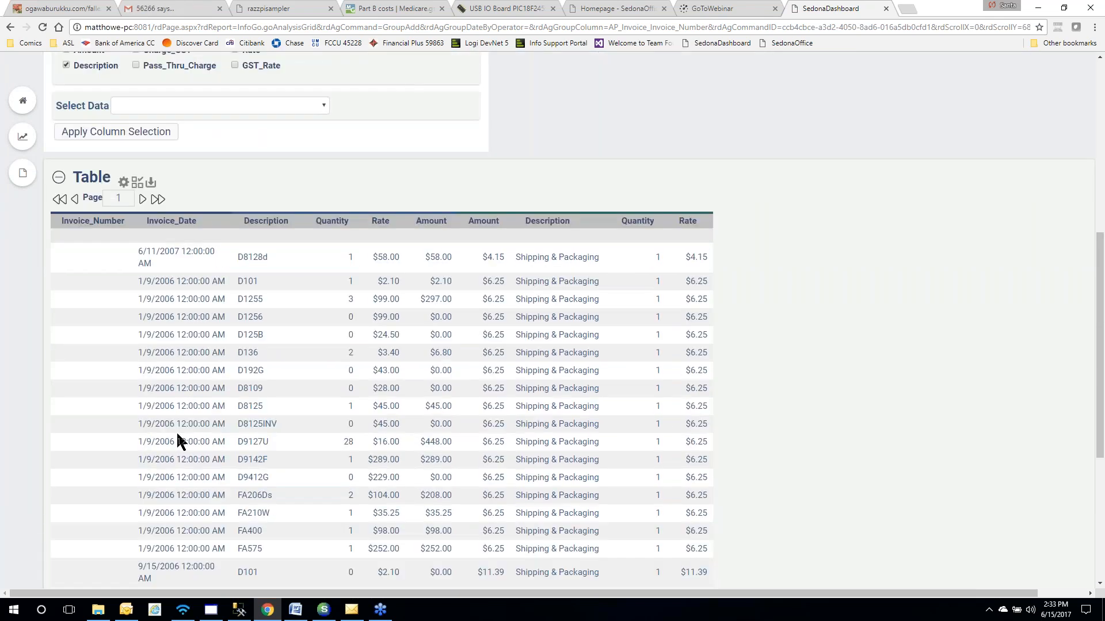
{"action": "scroll", "coordinate": [177, 436], "scroll_direction": "down", "scroll_amount": 1}
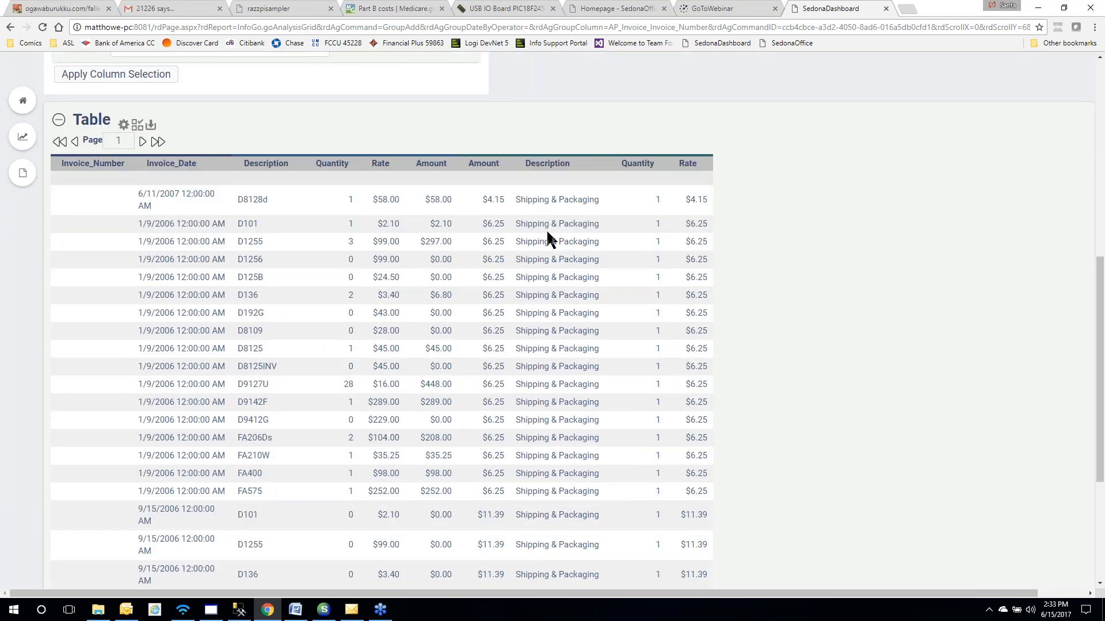
{"action": "left_click", "coordinate": [433, 167]}
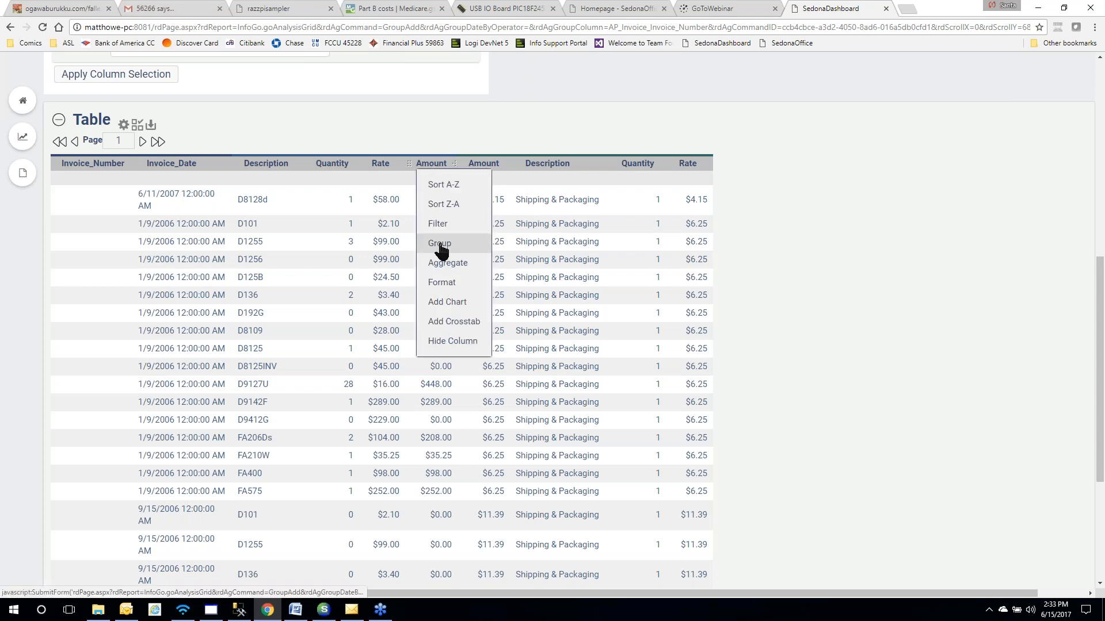
{"action": "mouse_move", "coordinate": [446, 265]}
{"action": "left_click", "coordinate": [518, 272]}
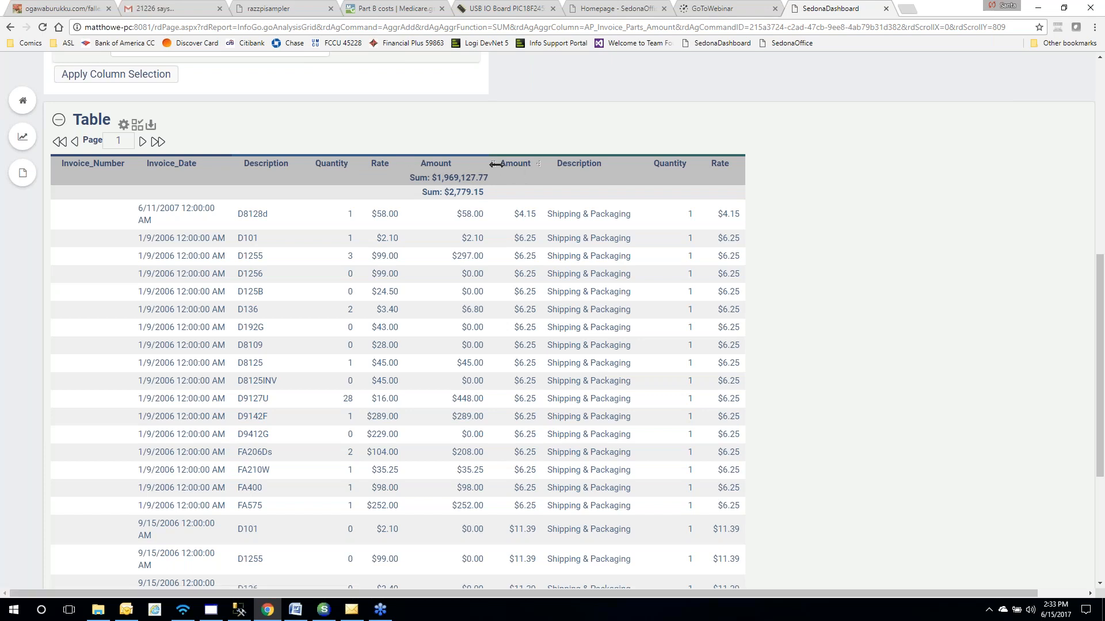
Try repositioning the second Amount column, then give it a Sum aggregate too
{"action": "left_click_drag", "start_coordinate": [510, 168], "coordinate": [738, 166]}
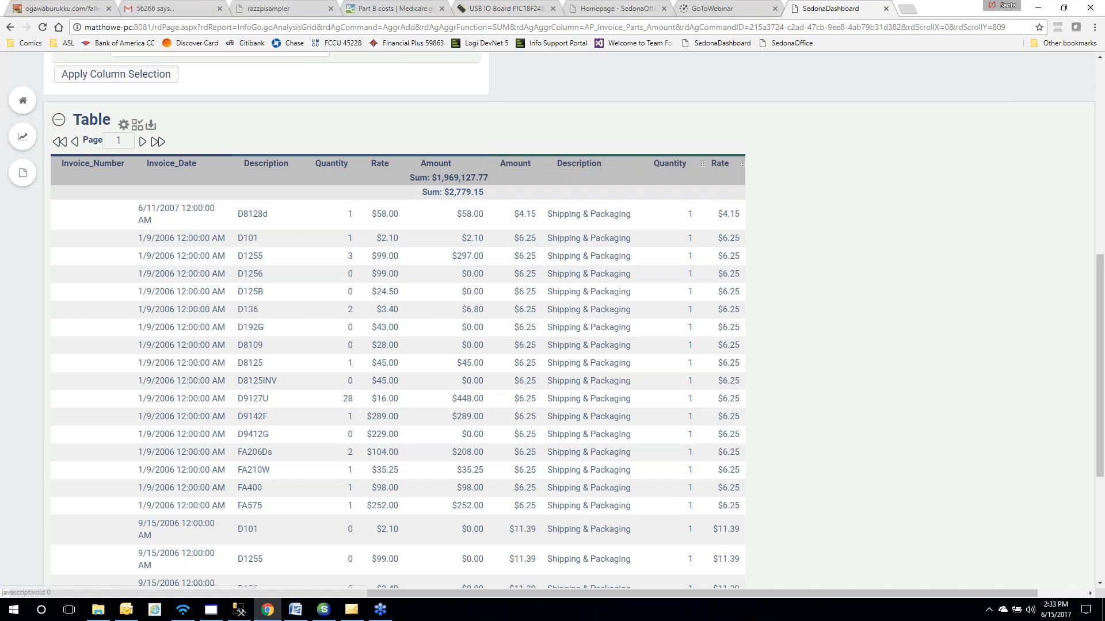
{"action": "left_click_drag", "start_coordinate": [516, 168], "coordinate": [706, 165]}
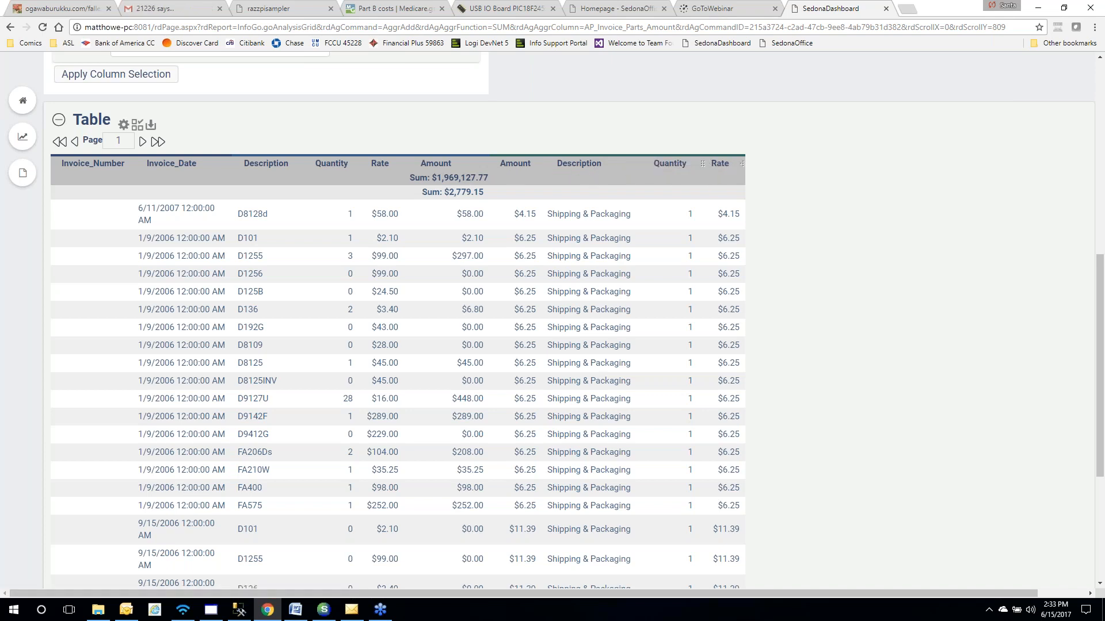
{"action": "mouse_move", "coordinate": [517, 171]}
{"action": "left_mouse_down"}
{"action": "mouse_move", "coordinate": [733, 166]}
{"action": "mouse_move", "coordinate": [516, 168]}
{"action": "left_mouse_up"}
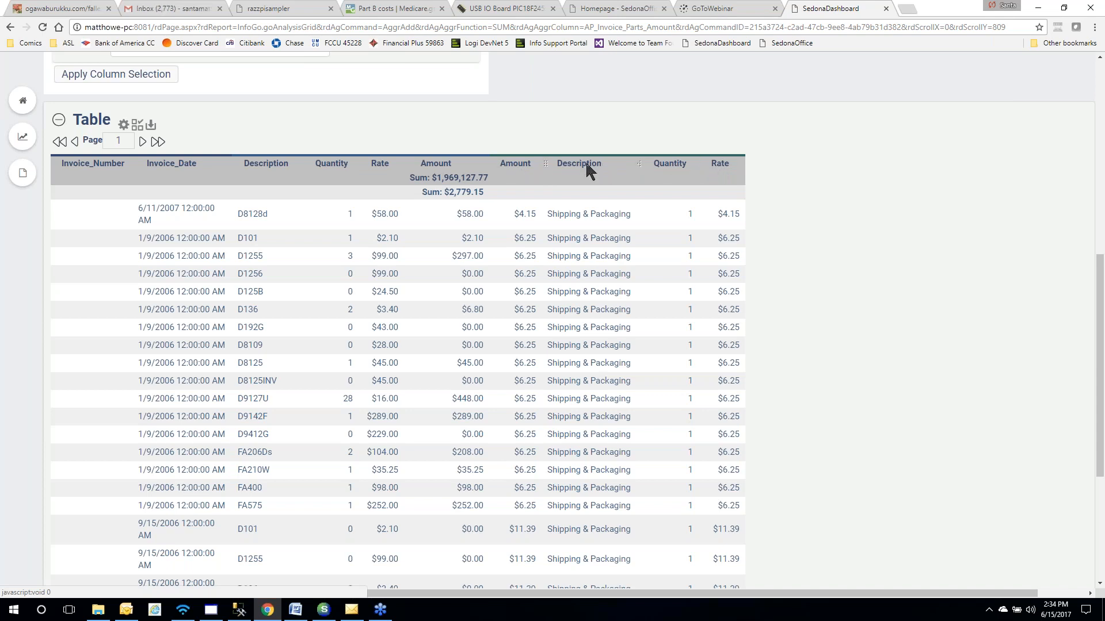
{"action": "left_click", "coordinate": [521, 168]}
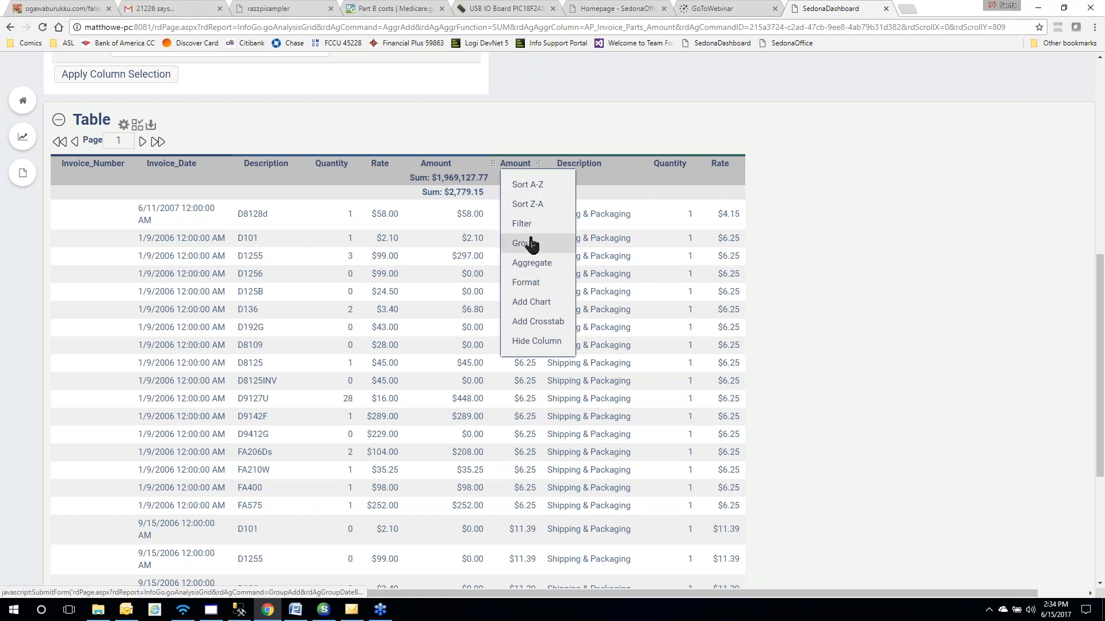
{"action": "mouse_move", "coordinate": [536, 266]}
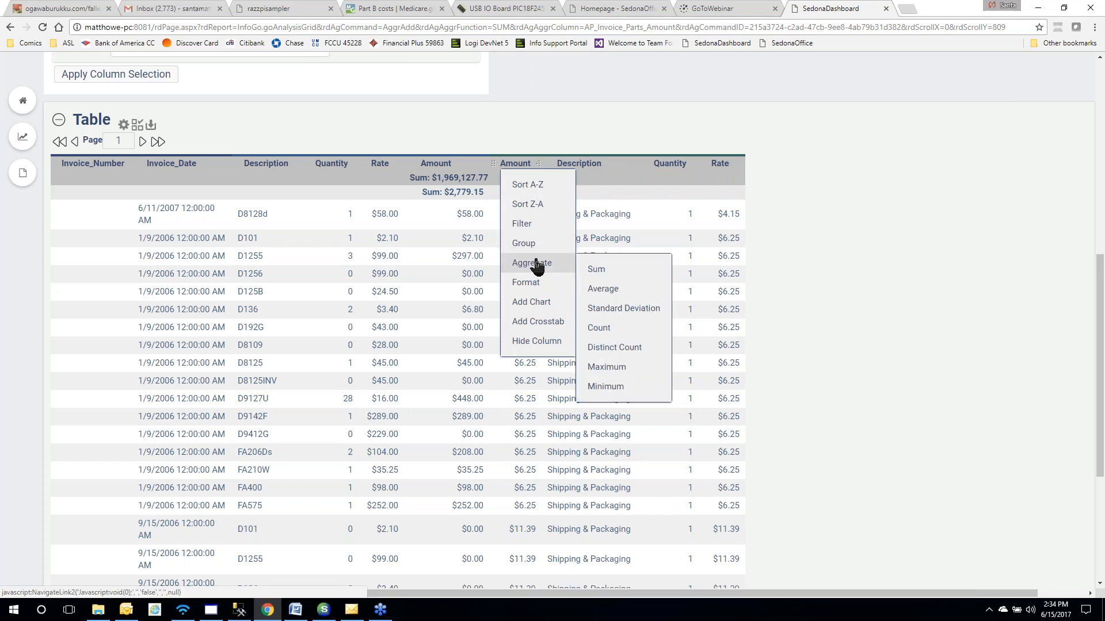
{"action": "left_click", "coordinate": [598, 270]}
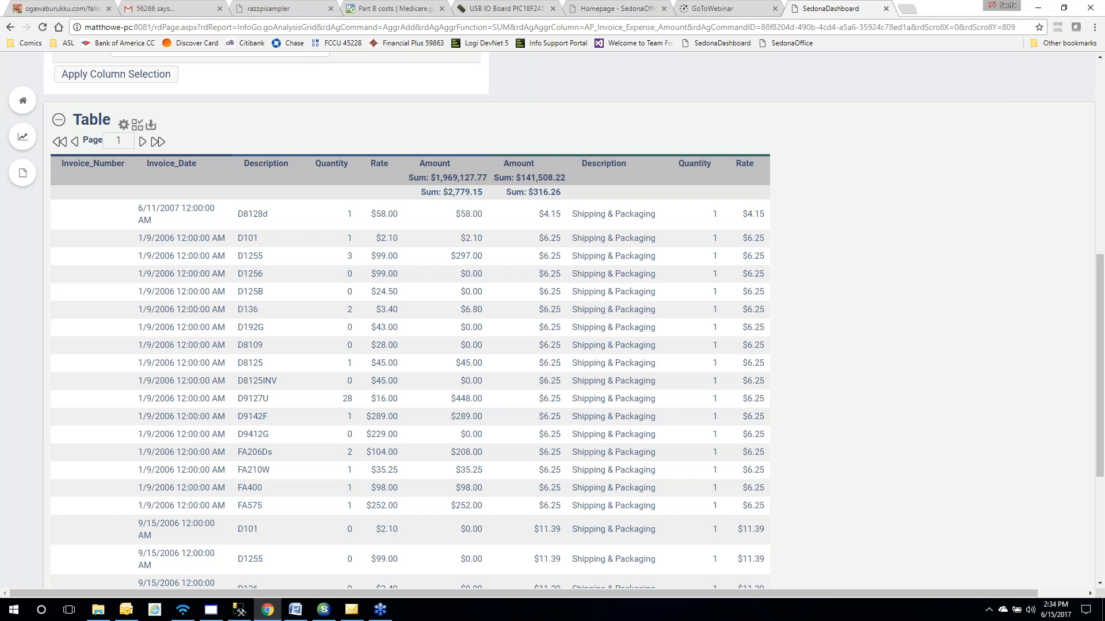
Start a row filter on the Invoice_Date column with the >= comparison
{"action": "scroll", "coordinate": [390, 210], "scroll_direction": "up", "scroll_amount": 8}
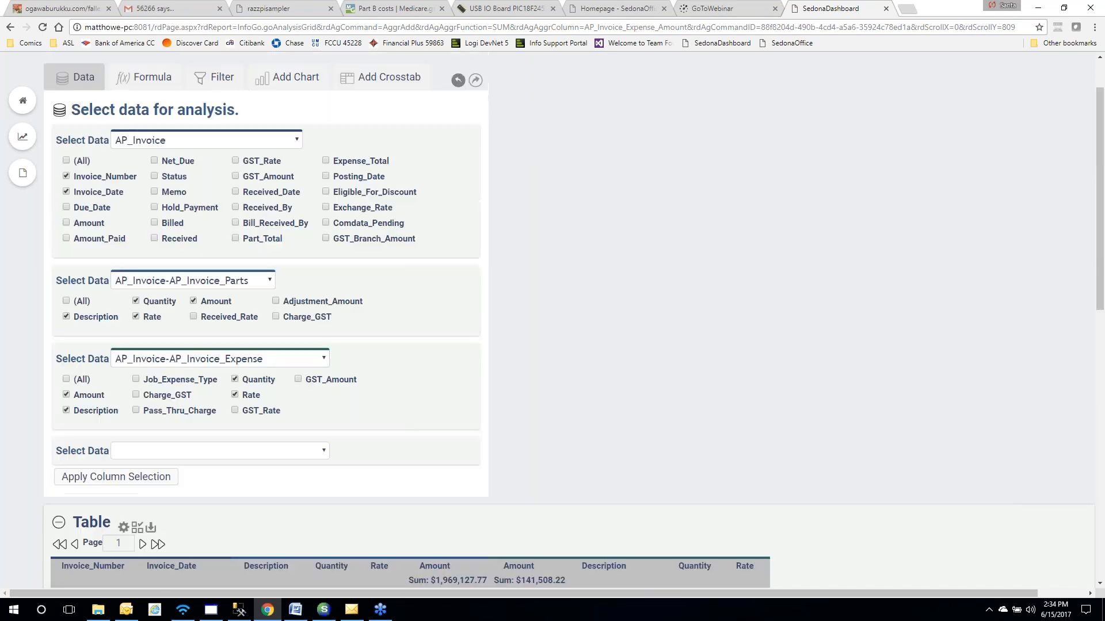
{"action": "left_click", "coordinate": [225, 144]}
{"action": "left_click", "coordinate": [195, 200]}
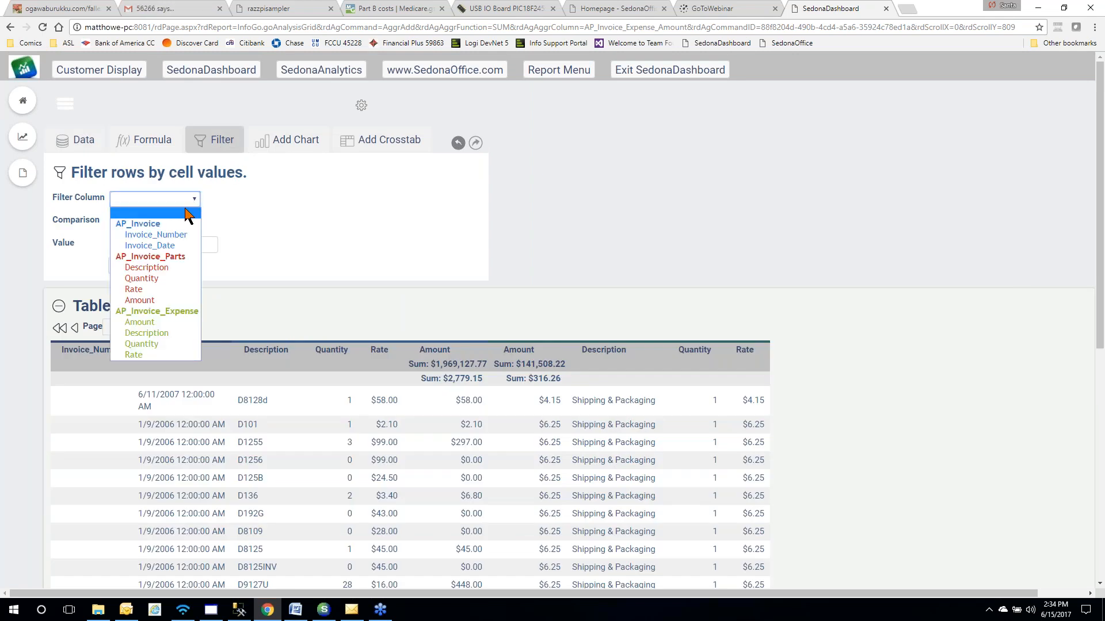
{"action": "left_click", "coordinate": [170, 247]}
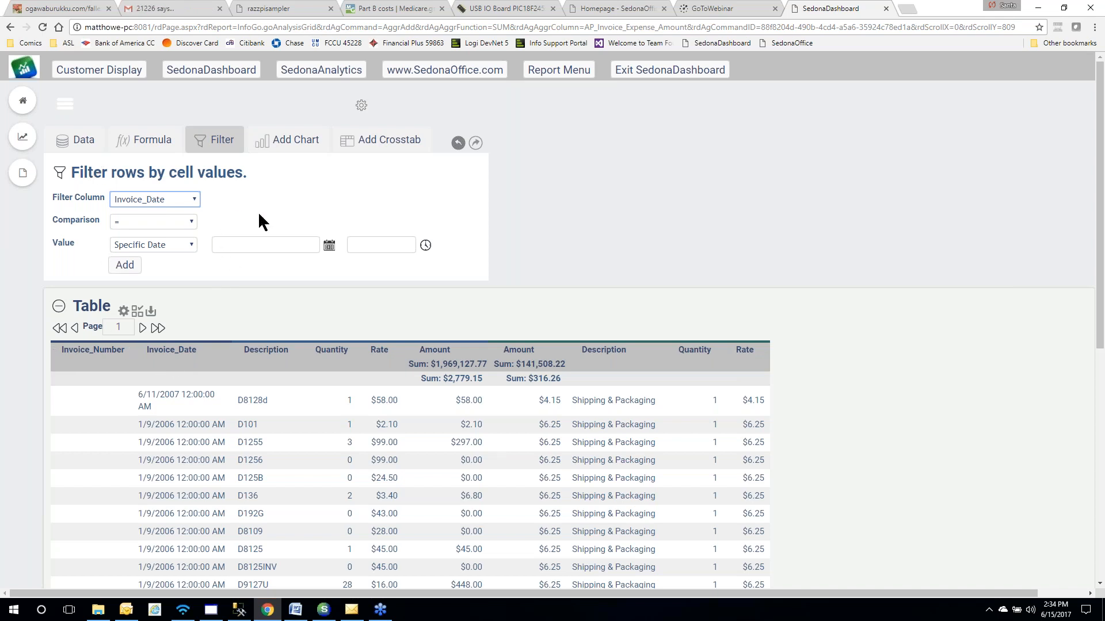
{"action": "left_click", "coordinate": [189, 221]}
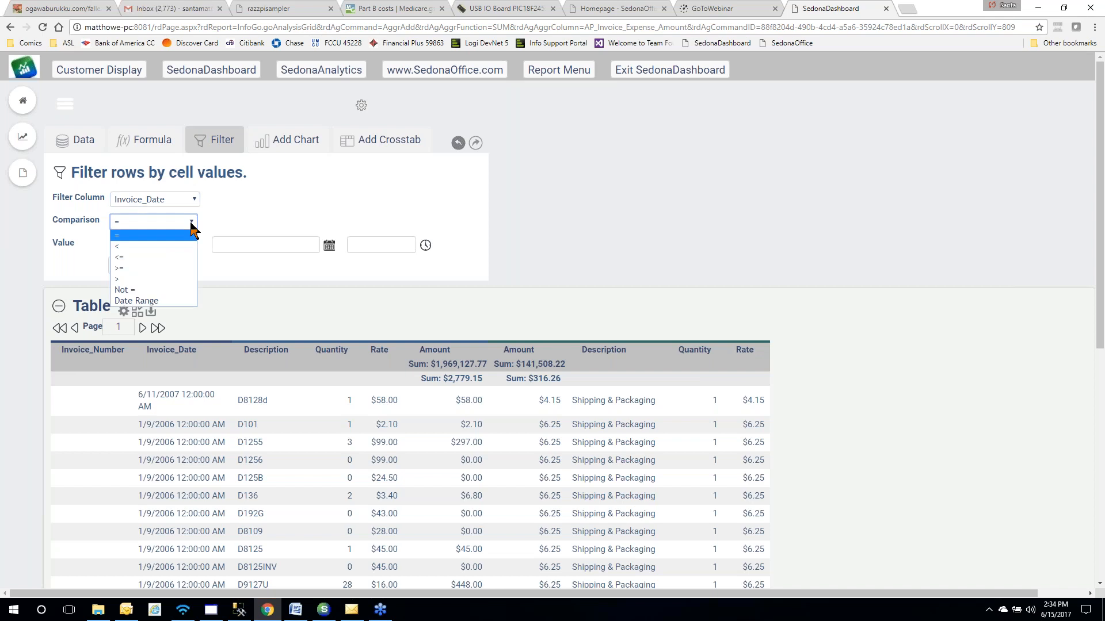
{"action": "left_click", "coordinate": [163, 268]}
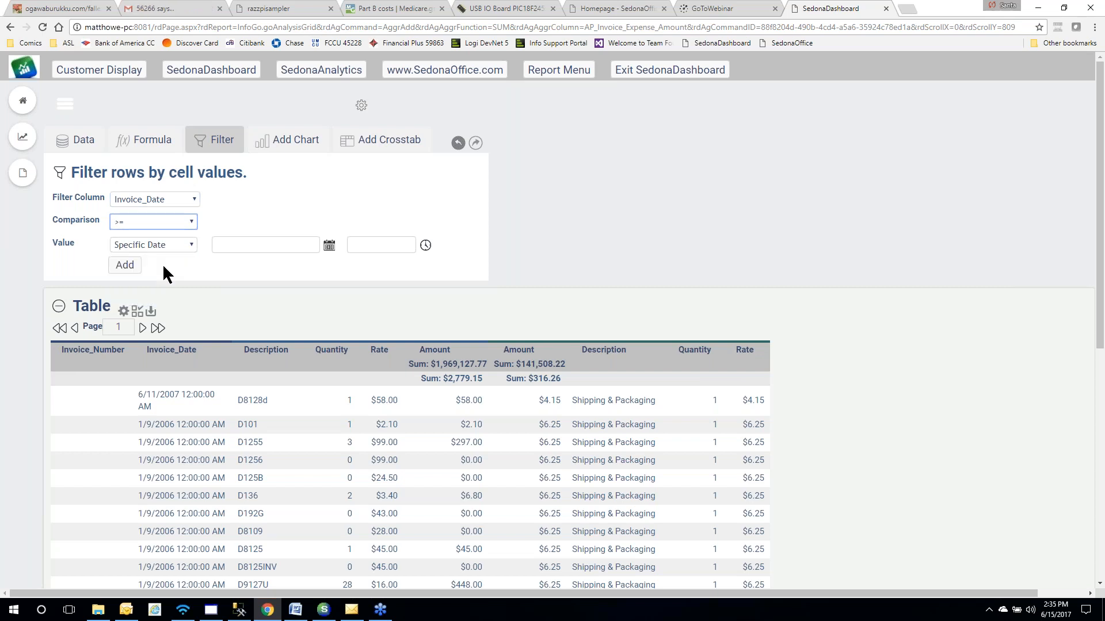
Set the filter value to the sliding date This Year Start
{"action": "left_click", "coordinate": [191, 246]}
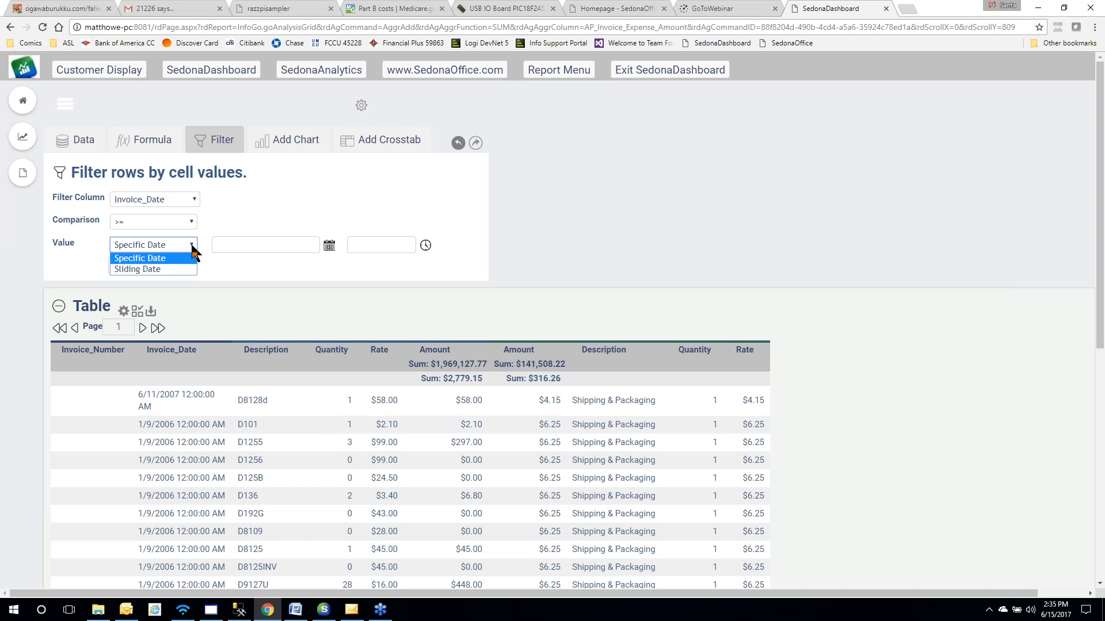
{"action": "left_click", "coordinate": [178, 271]}
{"action": "left_click", "coordinate": [318, 245]}
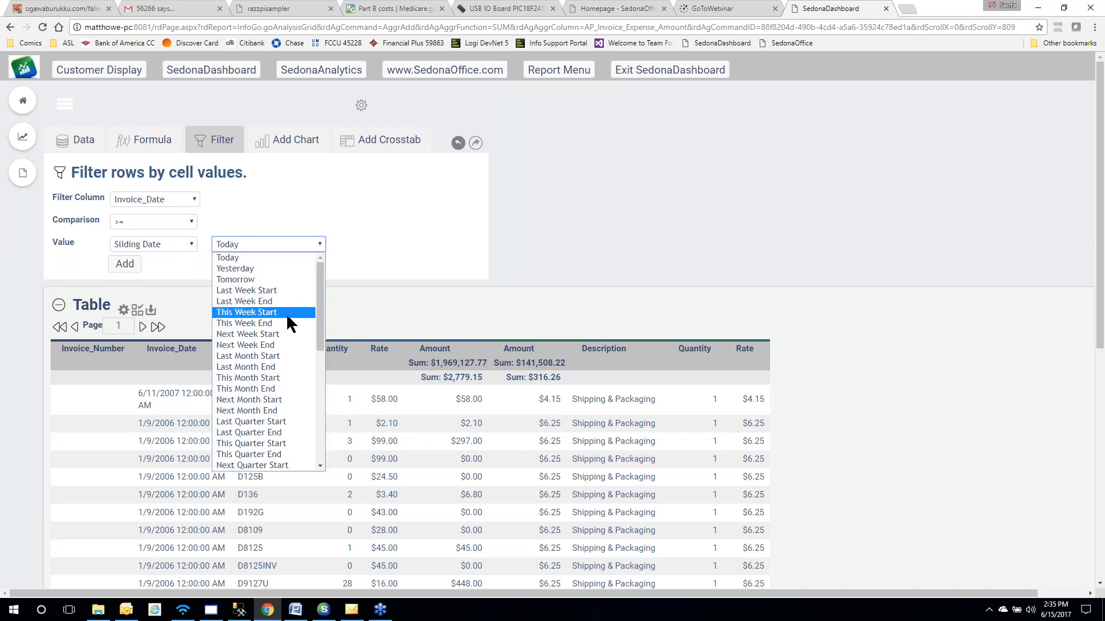
{"action": "scroll", "coordinate": [294, 362], "scroll_direction": "down", "scroll_amount": 5}
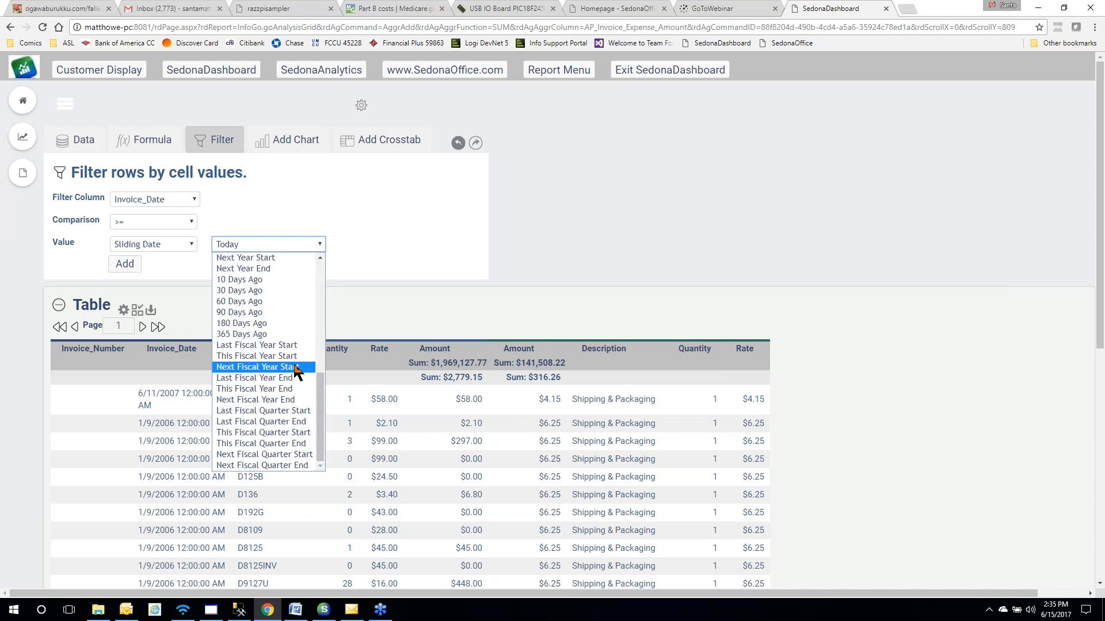
{"action": "scroll", "coordinate": [295, 372], "scroll_direction": "up", "scroll_amount": 3}
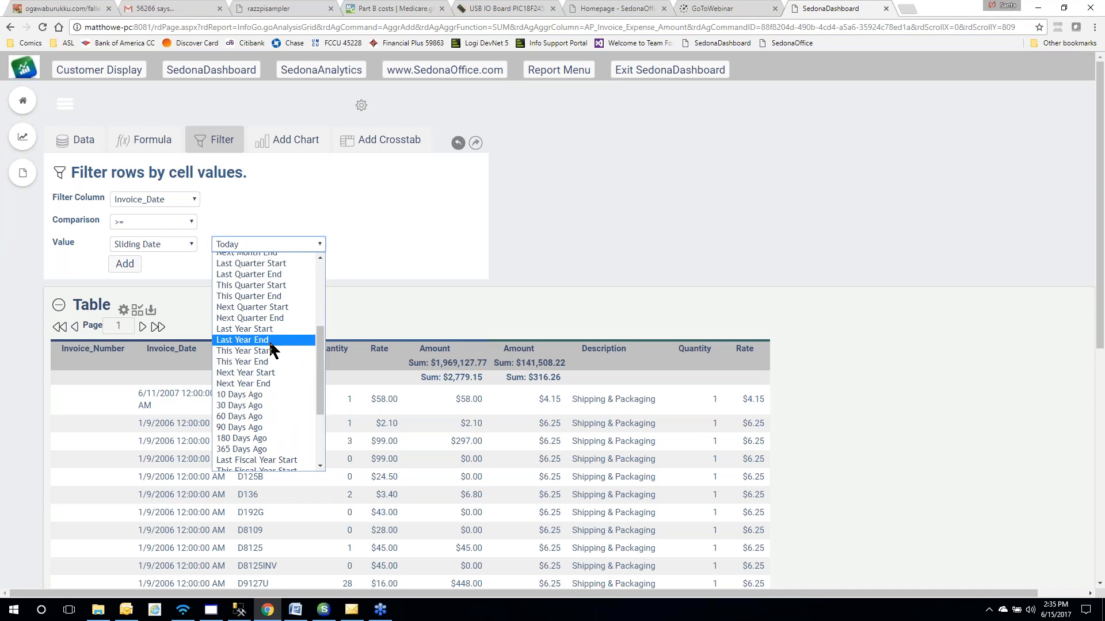
{"action": "scroll", "coordinate": [269, 340], "scroll_direction": "up", "scroll_amount": 3}
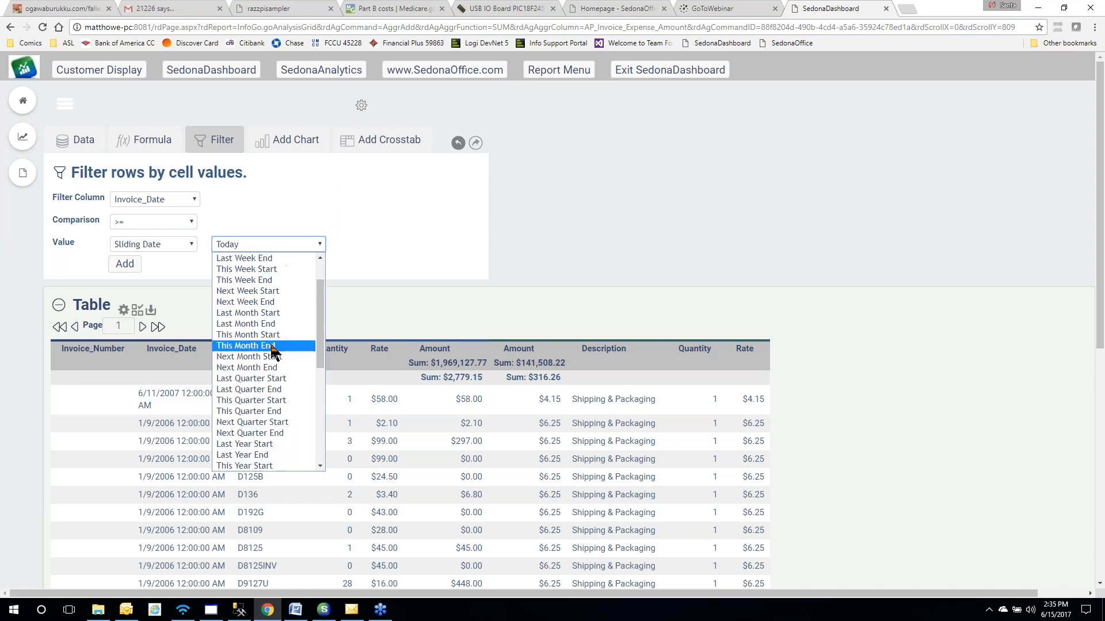
{"action": "scroll", "coordinate": [270, 343], "scroll_direction": "down", "scroll_amount": 6}
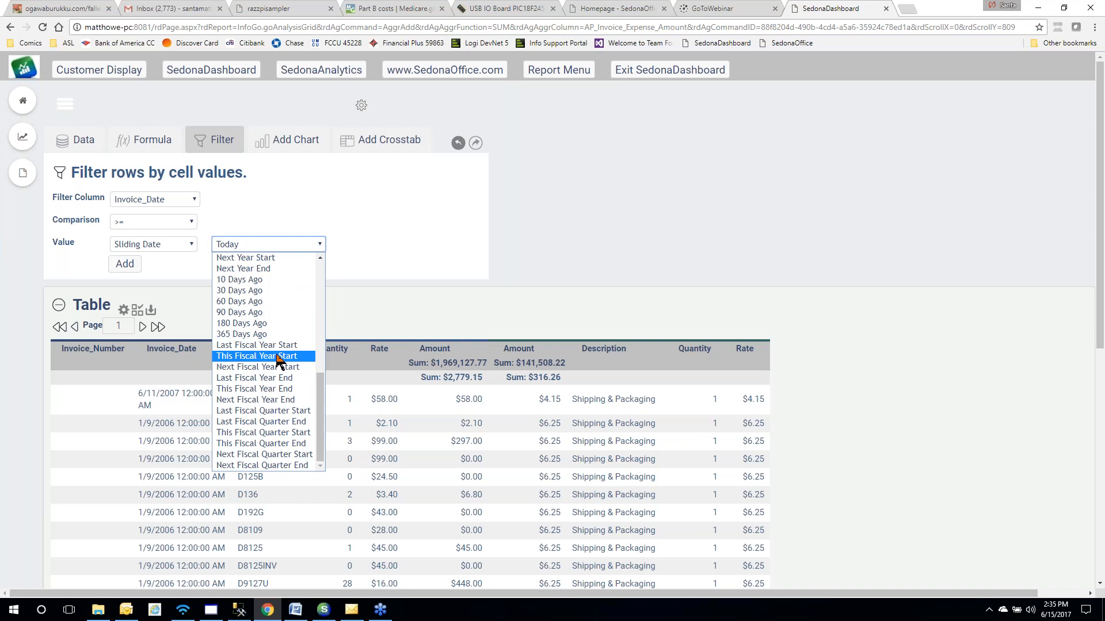
{"action": "scroll", "coordinate": [277, 357], "scroll_direction": "up", "scroll_amount": 3}
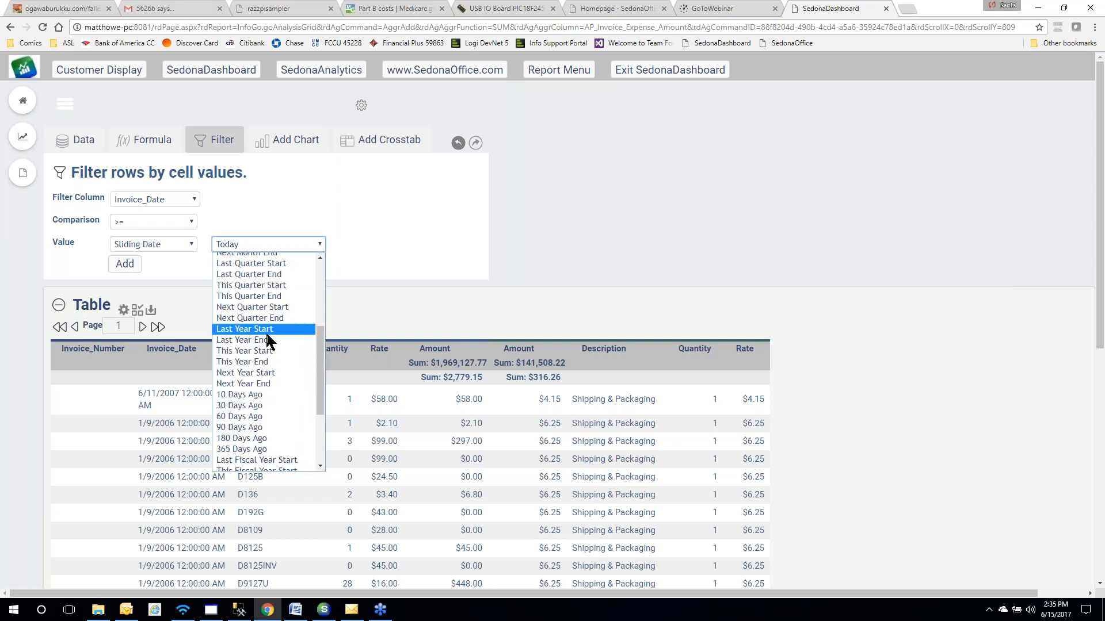
{"action": "scroll", "coordinate": [266, 333], "scroll_direction": "up", "scroll_amount": 3}
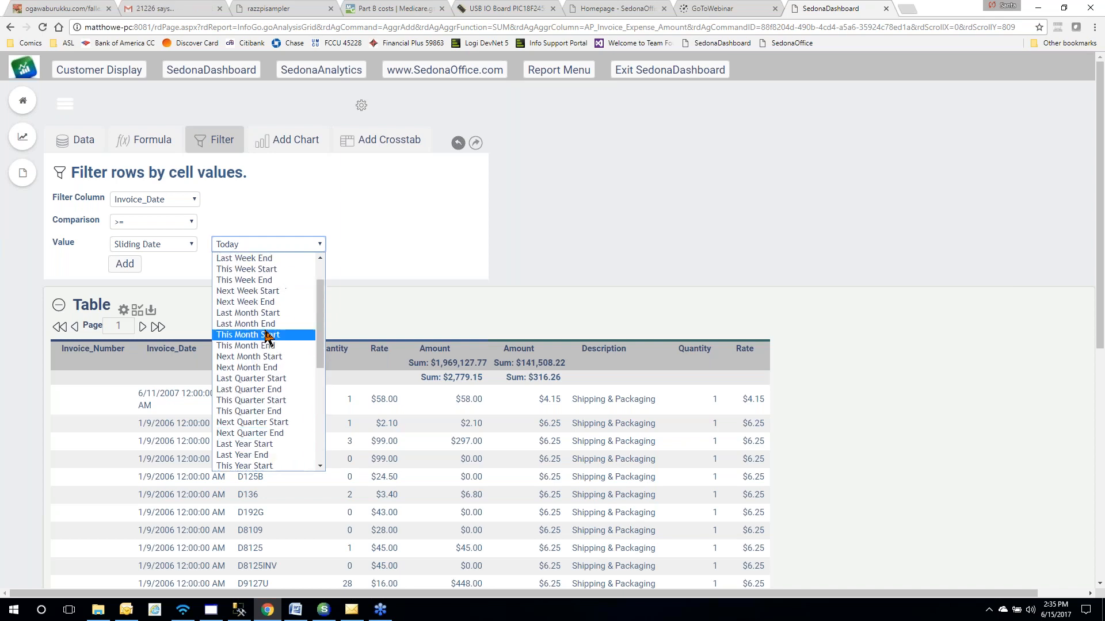
{"action": "scroll", "coordinate": [268, 338], "scroll_direction": "up", "scroll_amount": 2}
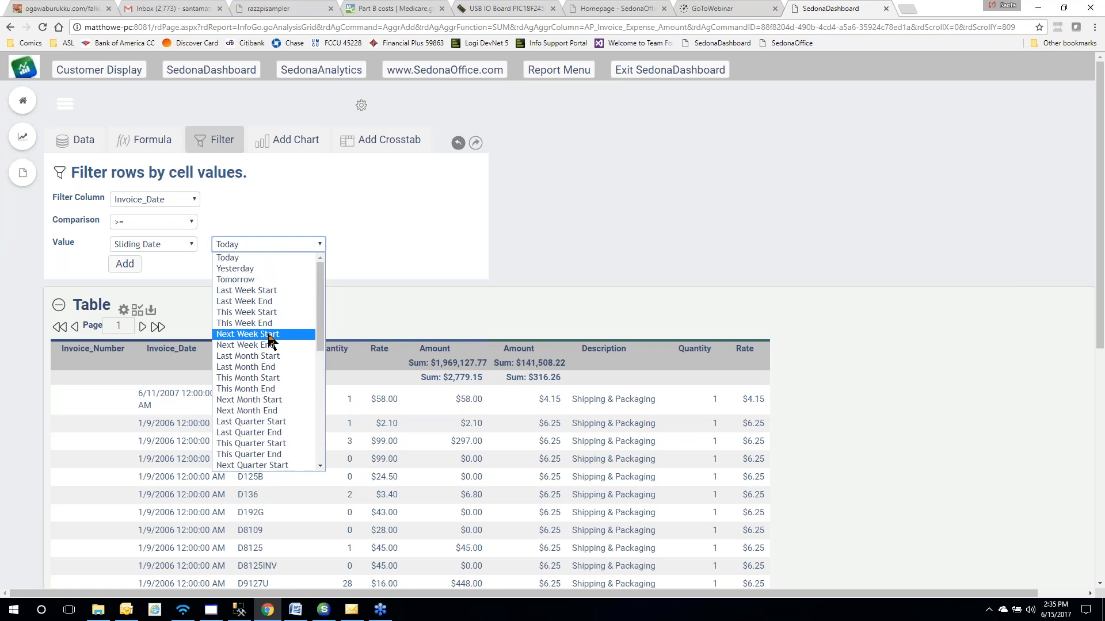
{"action": "scroll", "coordinate": [269, 340], "scroll_direction": "down", "scroll_amount": 3}
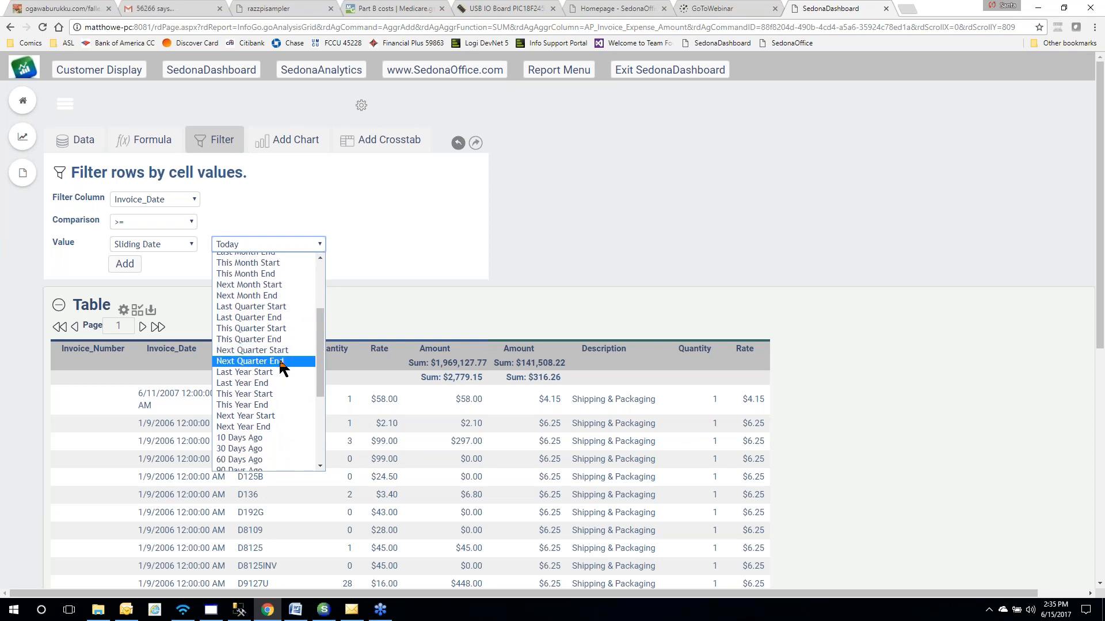
{"action": "left_click", "coordinate": [274, 394]}
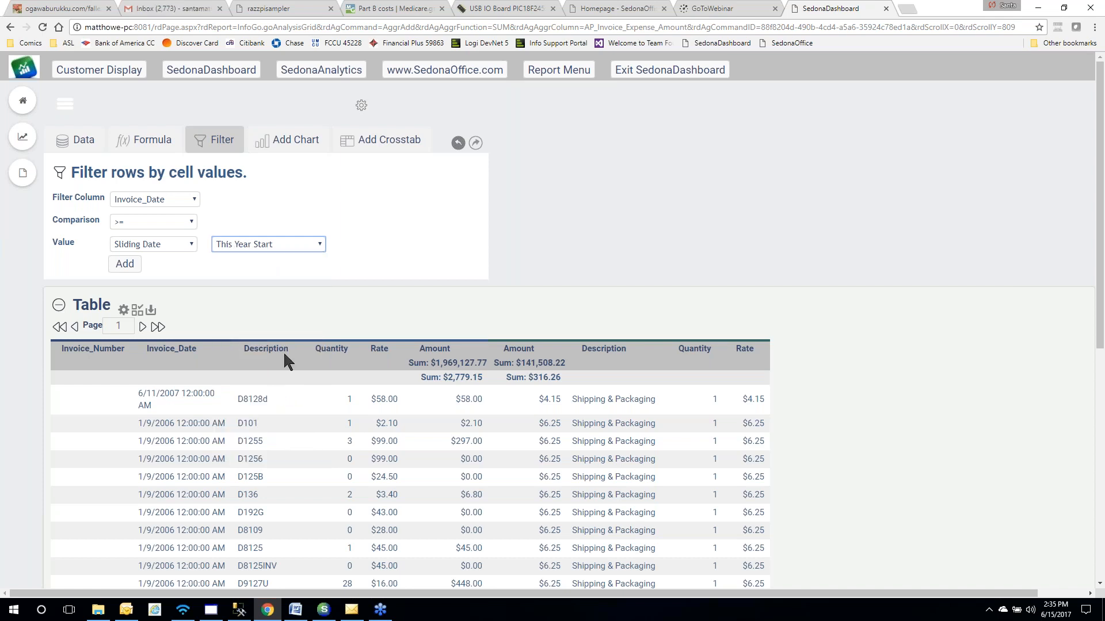
Add the This Year Start filter, then replace it with Invoice_Date >= specific date 2017-01-01
{"action": "left_click", "coordinate": [127, 268]}
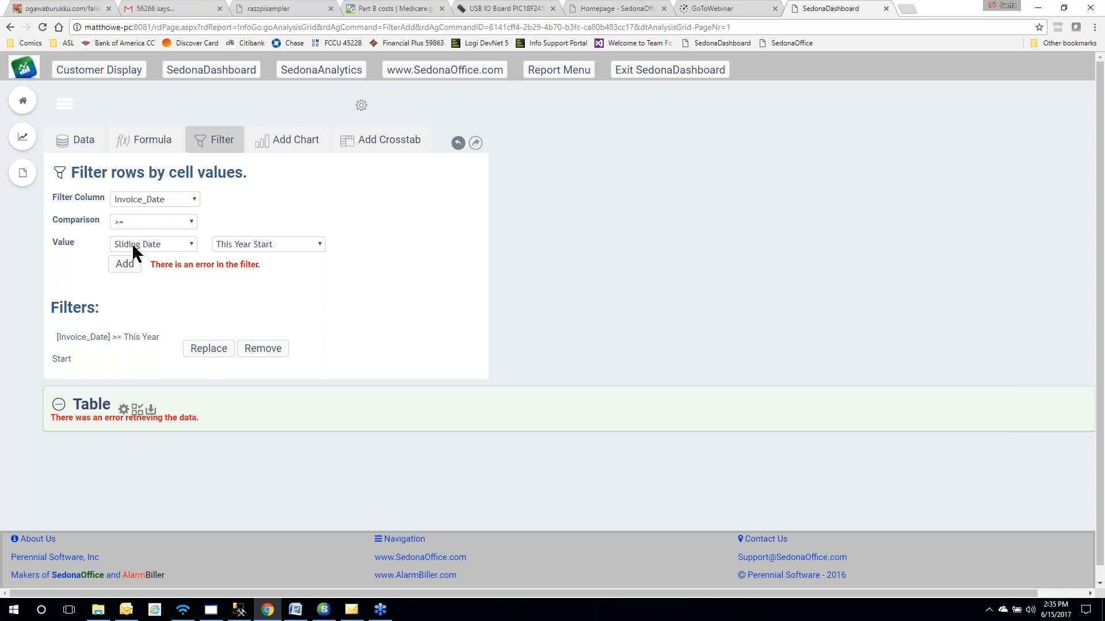
{"action": "left_click", "coordinate": [187, 247]}
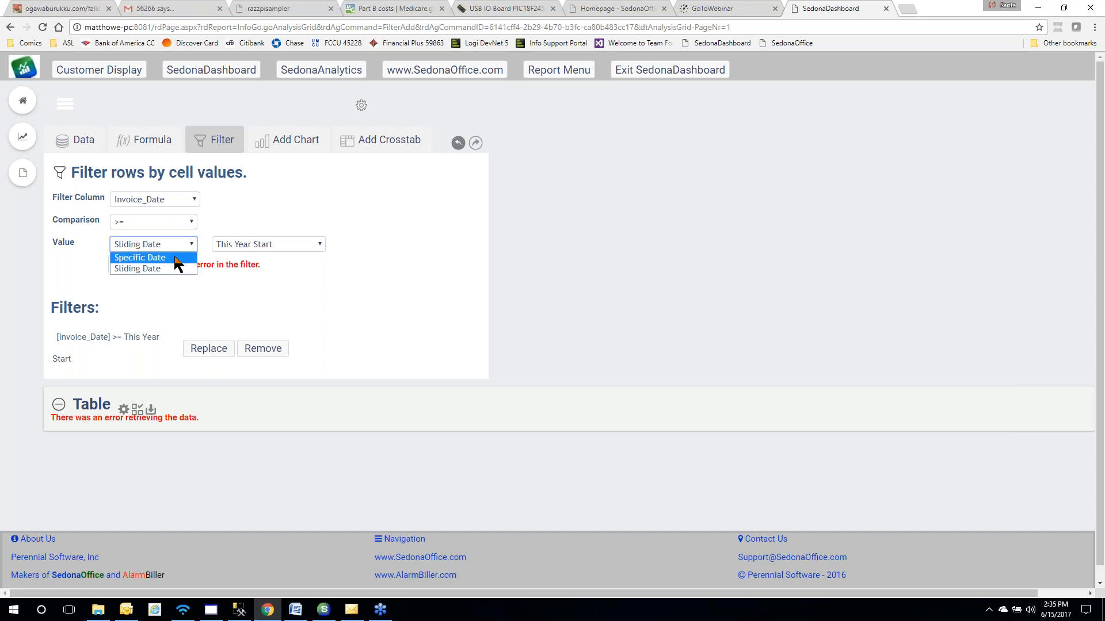
{"action": "left_click", "coordinate": [176, 258]}
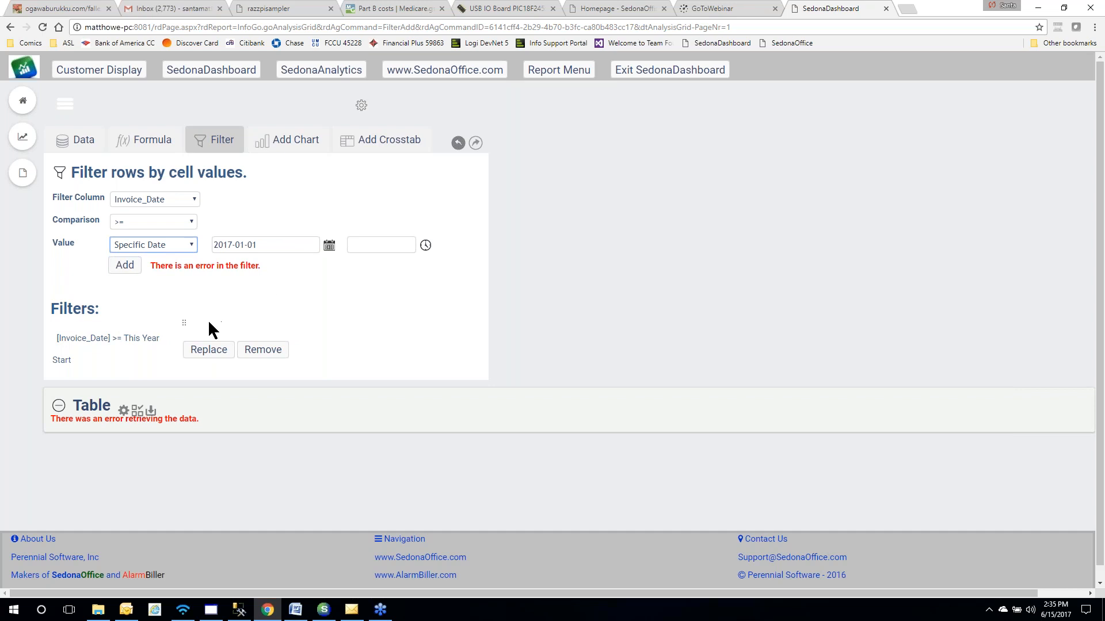
{"action": "left_click", "coordinate": [209, 349]}
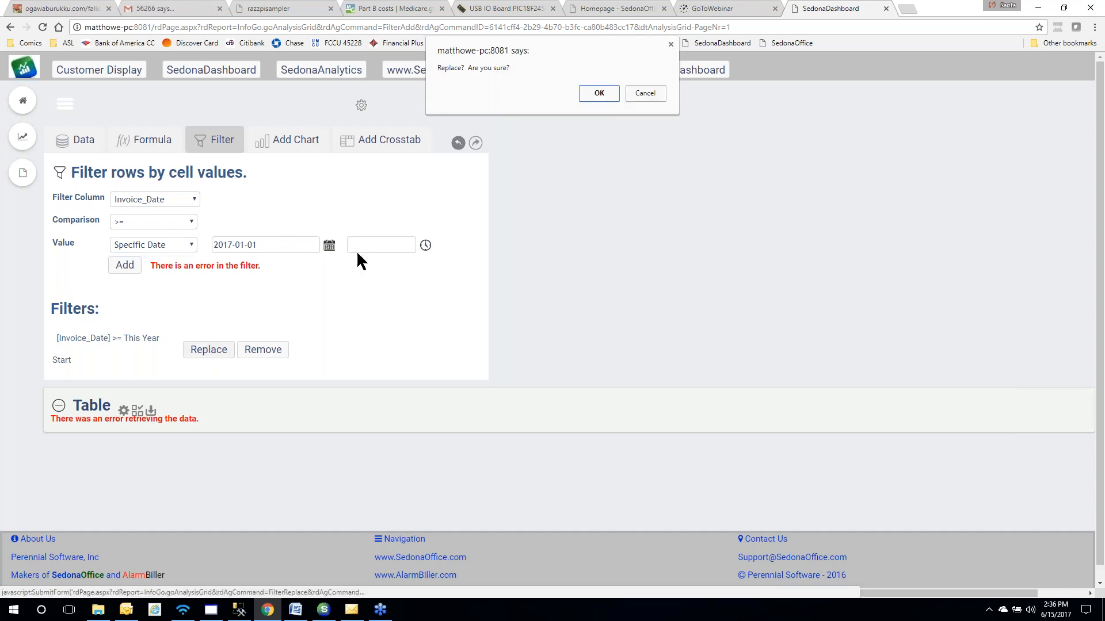
{"action": "left_click", "coordinate": [586, 92]}
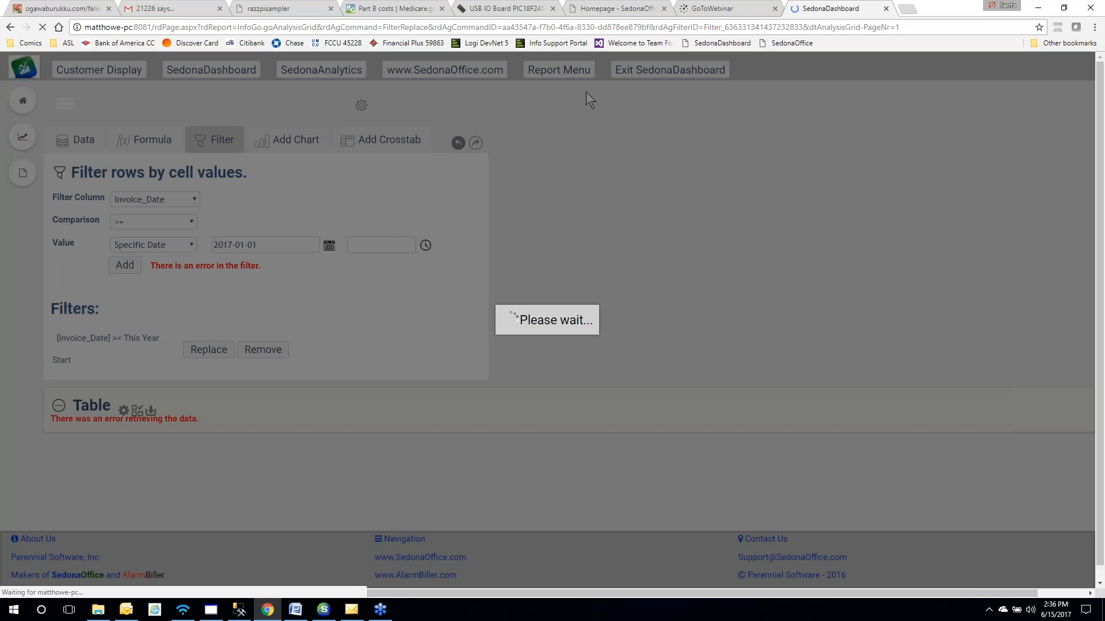
{"action": "scroll", "coordinate": [574, 194], "scroll_direction": "down", "scroll_amount": 6}
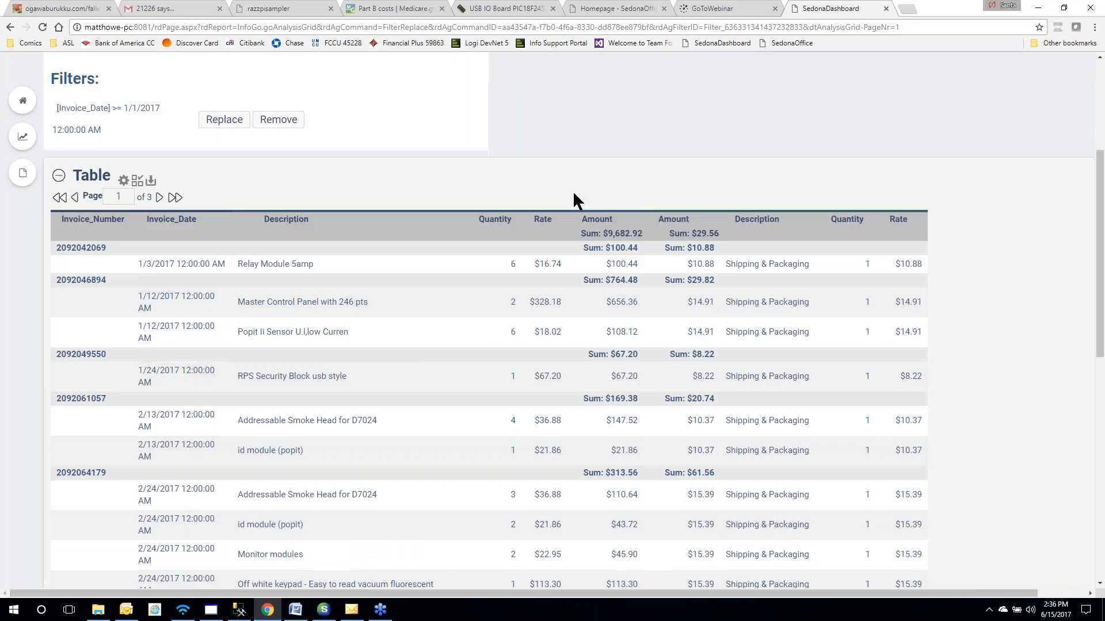
{"action": "scroll", "coordinate": [574, 193], "scroll_direction": "down", "scroll_amount": 2}
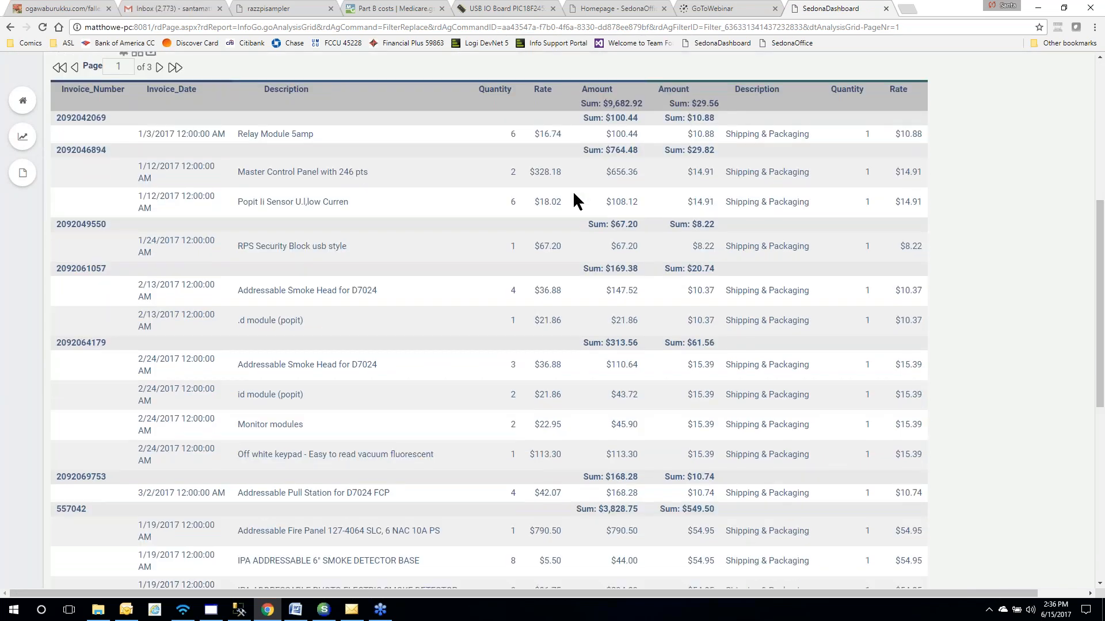
{"action": "scroll", "coordinate": [572, 191], "scroll_direction": "up", "scroll_amount": 2}
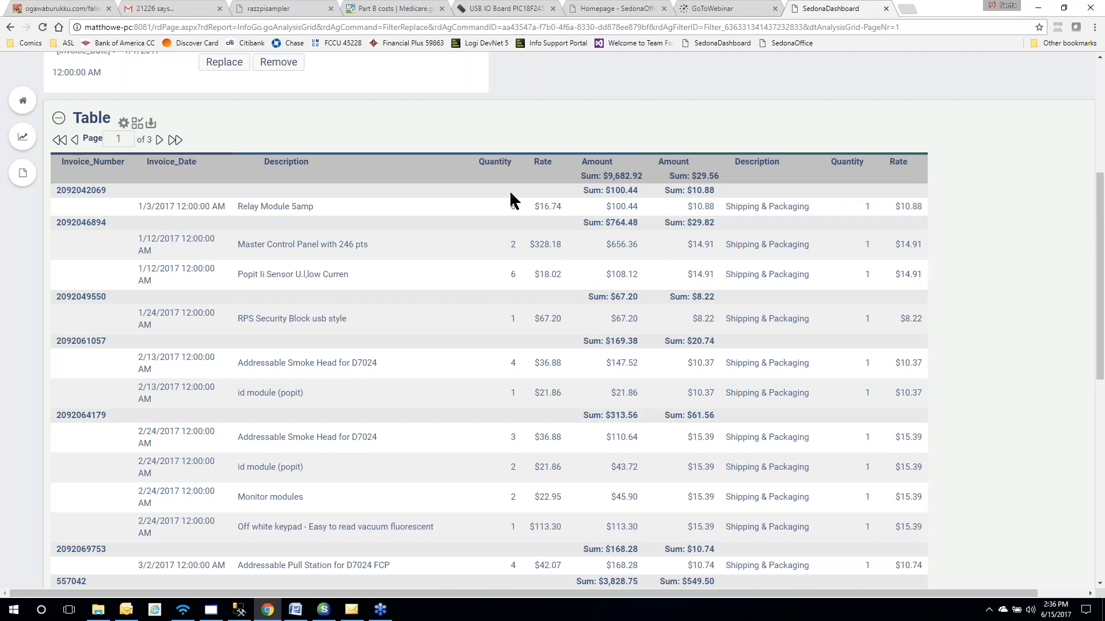
{"action": "scroll", "coordinate": [511, 194], "scroll_direction": "up", "scroll_amount": 3}
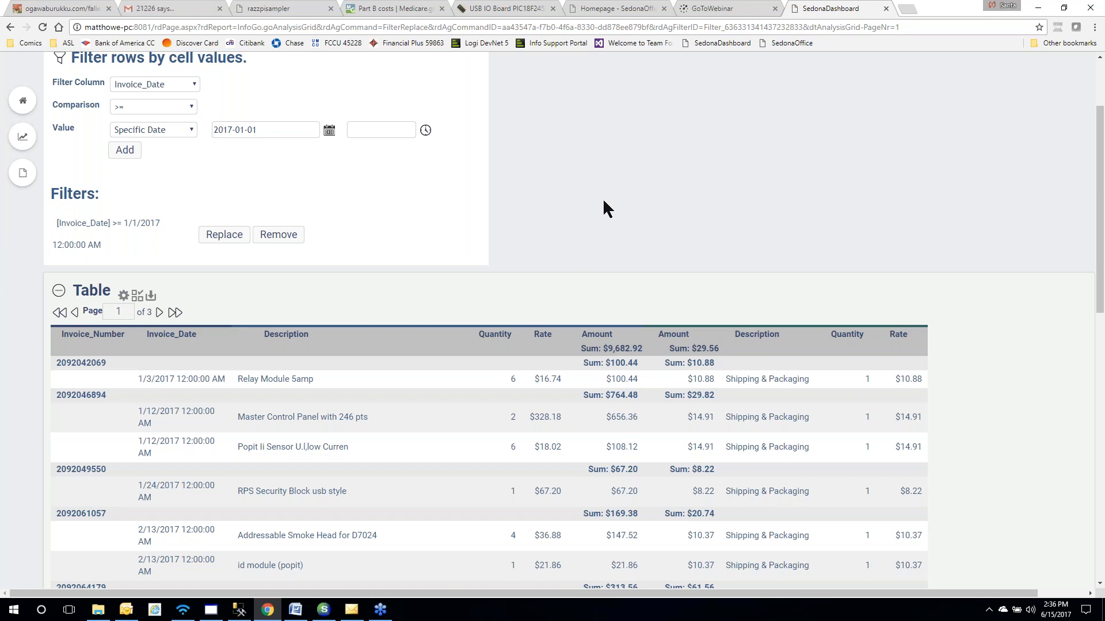
{"action": "scroll", "coordinate": [604, 201], "scroll_direction": "down", "scroll_amount": 3}
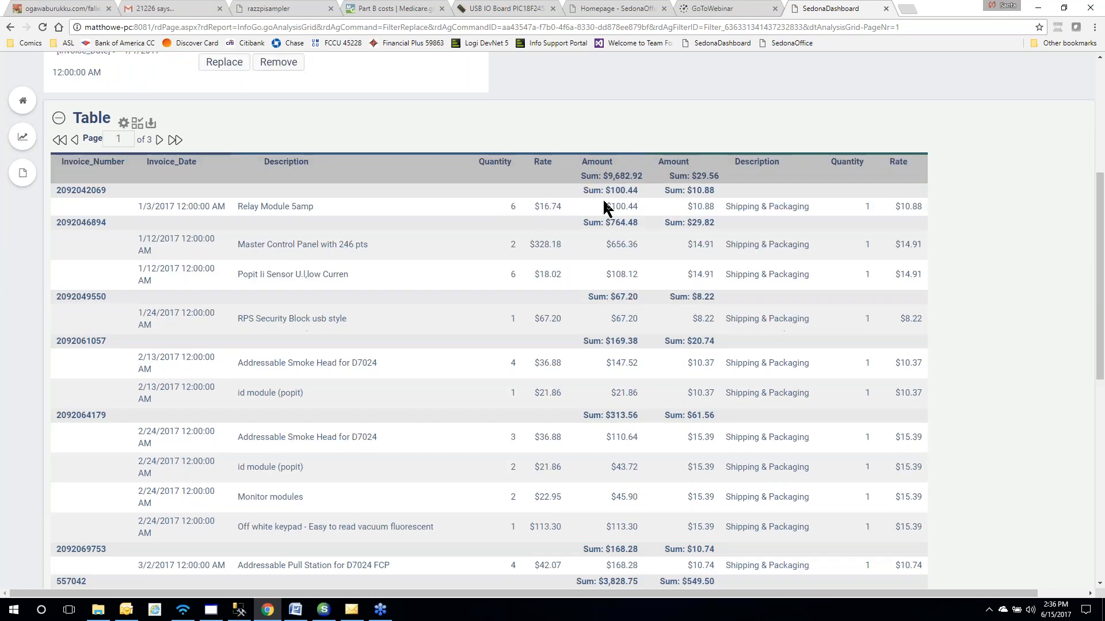
{"action": "scroll", "coordinate": [603, 207], "scroll_direction": "down", "scroll_amount": 2}
{"action": "scroll", "coordinate": [604, 207], "scroll_direction": "up", "scroll_amount": 3}
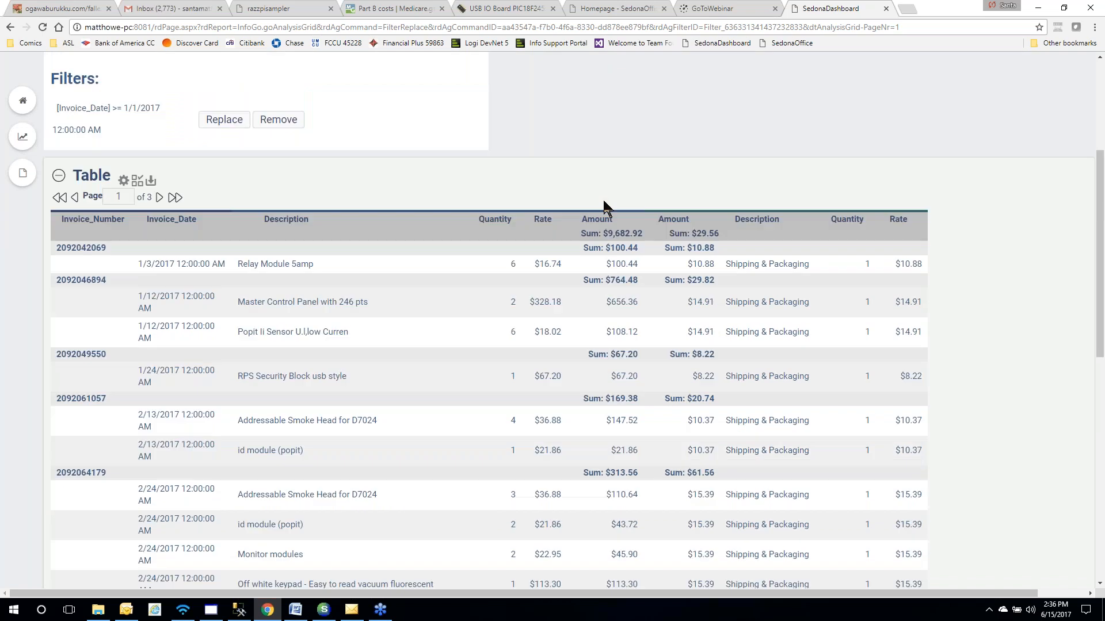
{"action": "scroll", "coordinate": [604, 207], "scroll_direction": "up", "scroll_amount": 3}
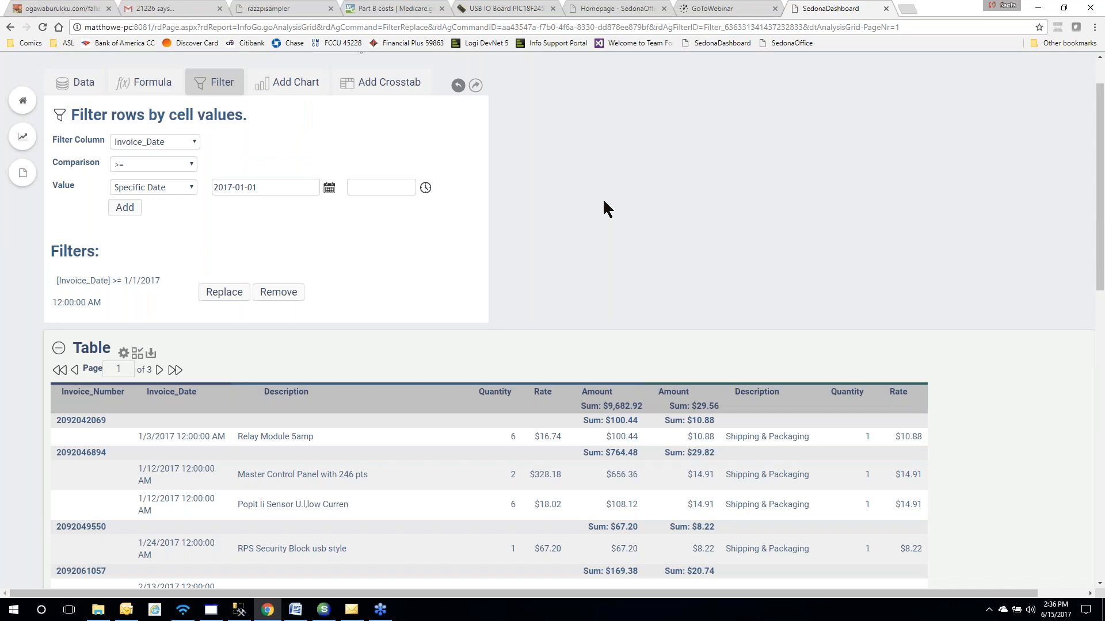
Replace the 'Untitled Analysis' name with 'AP Bills' through the gear menu's Rename and save
{"action": "scroll", "coordinate": [603, 198], "scroll_direction": "up", "scroll_amount": 1}
{"action": "left_click", "coordinate": [361, 105]}
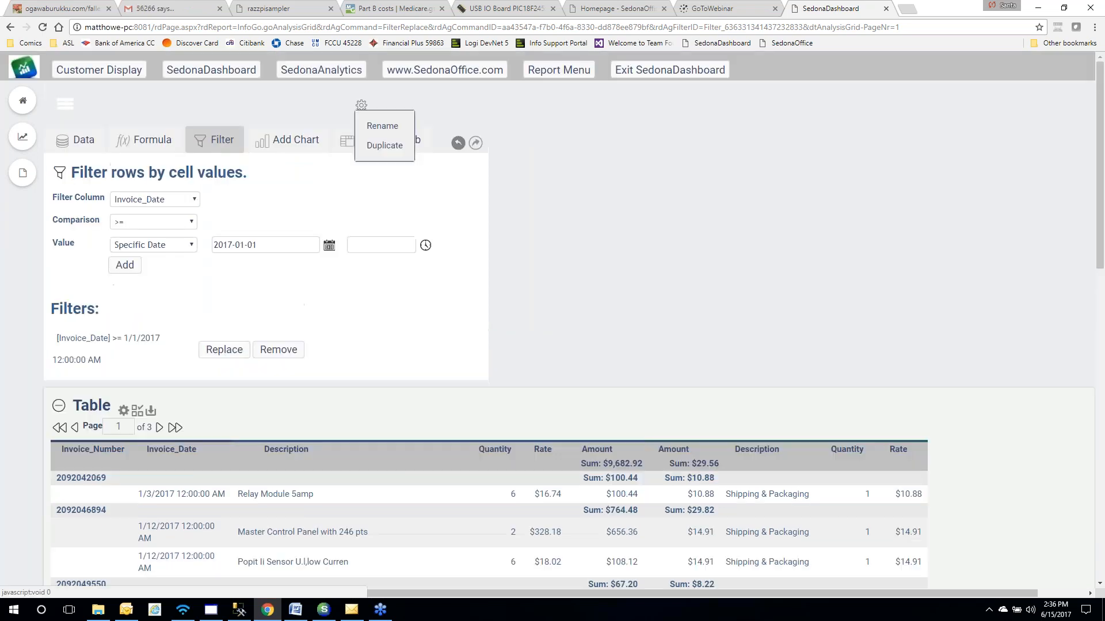
{"action": "left_click", "coordinate": [380, 127]}
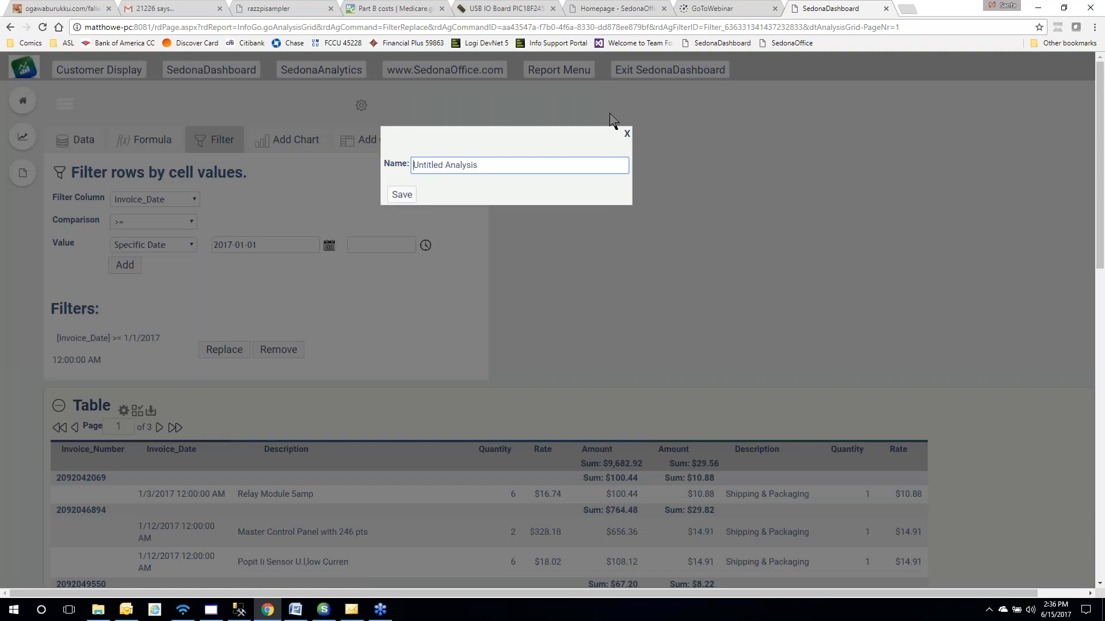
{"action": "key", "text": "ctrl+a"}
{"action": "type", "text": "AP Bills"}
{"action": "left_click", "coordinate": [398, 196]}
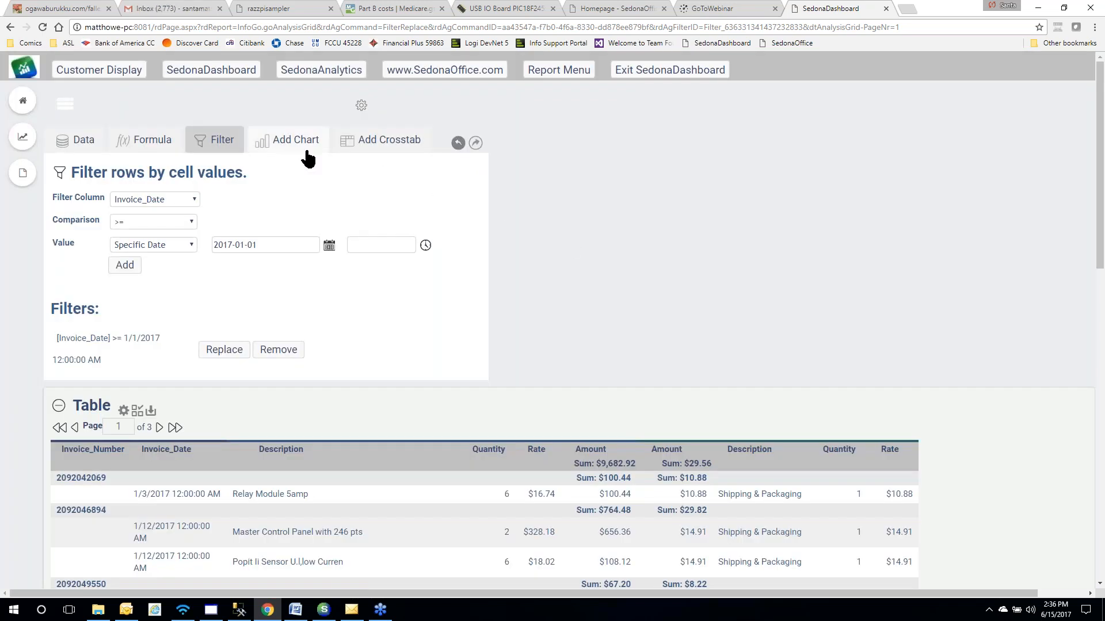
Add a vertical bar chart of Sum of Quantity by Invoice_Number above the invoice table
{"action": "left_click", "coordinate": [289, 148]}
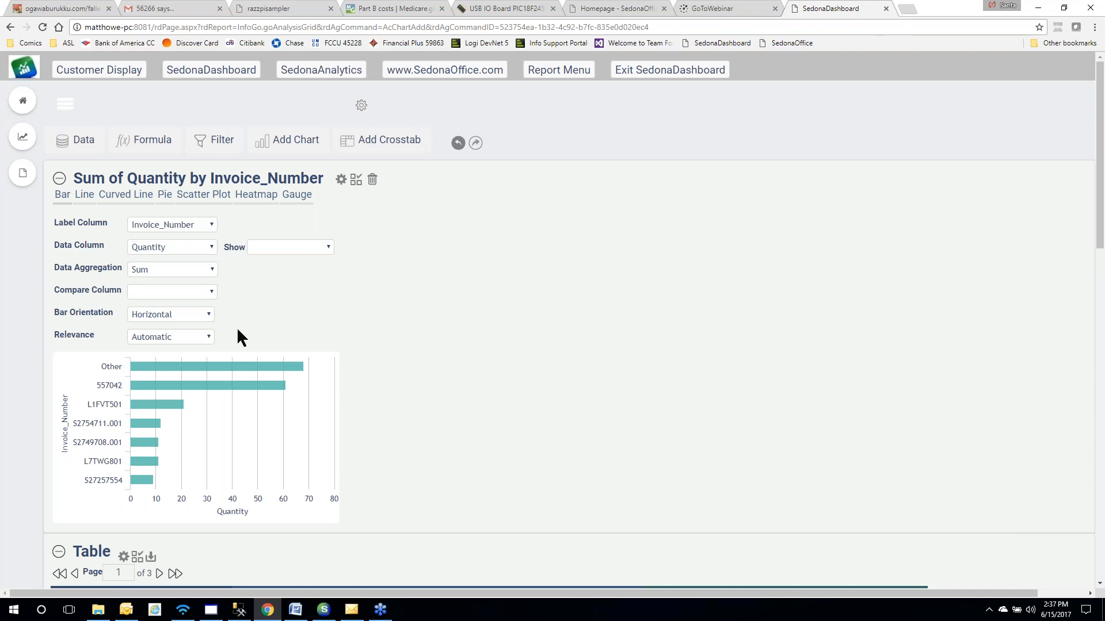
{"action": "left_click", "coordinate": [209, 315]}
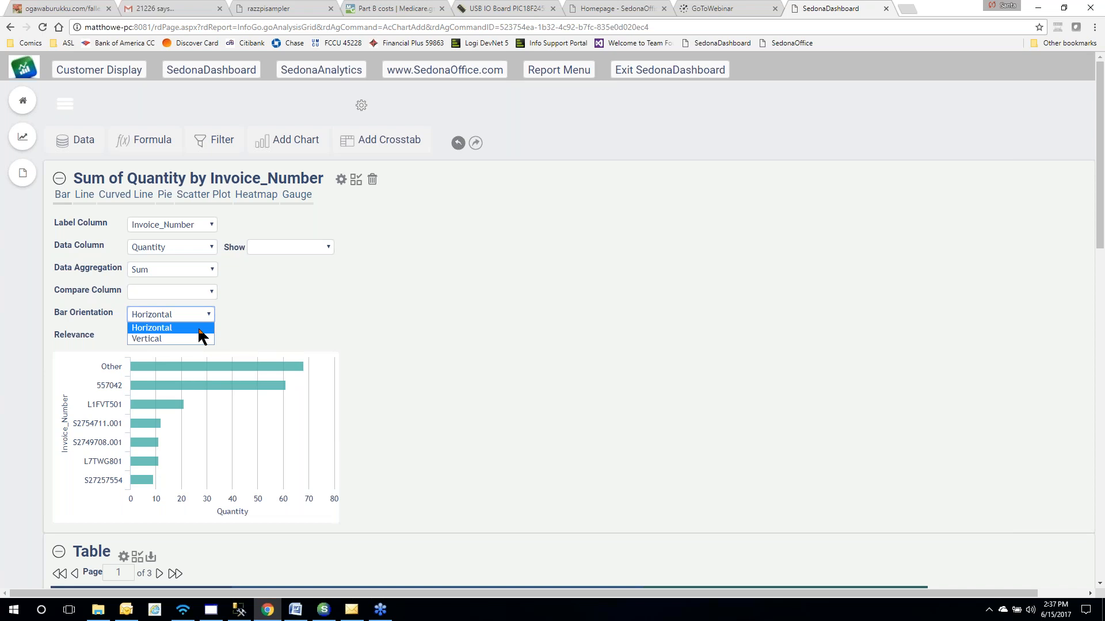
{"action": "left_click", "coordinate": [193, 335]}
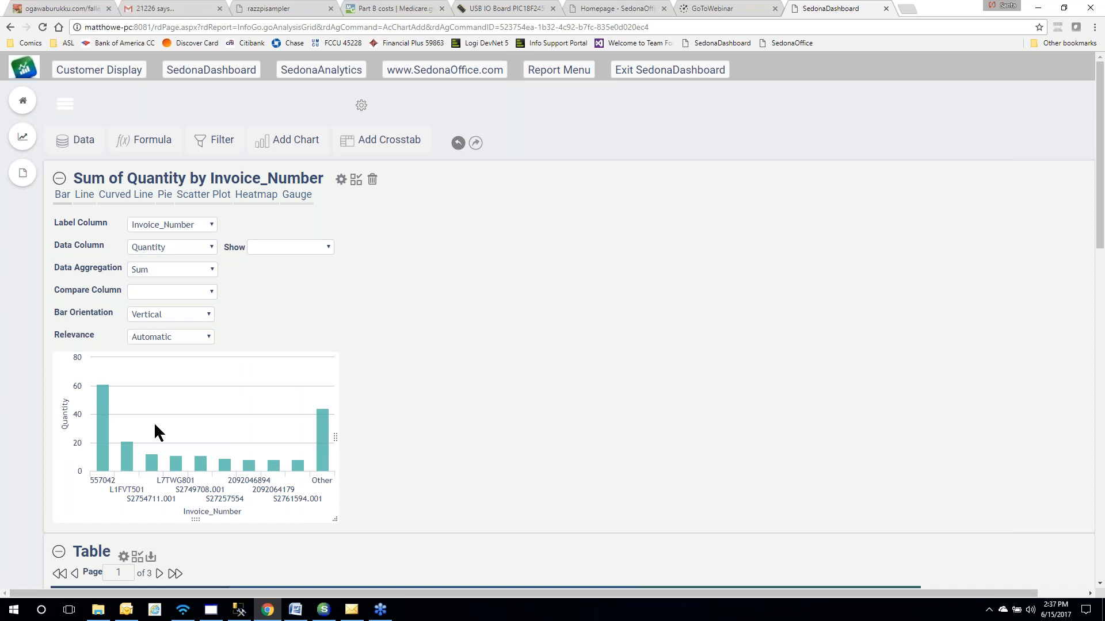
{"action": "left_click", "coordinate": [212, 246]}
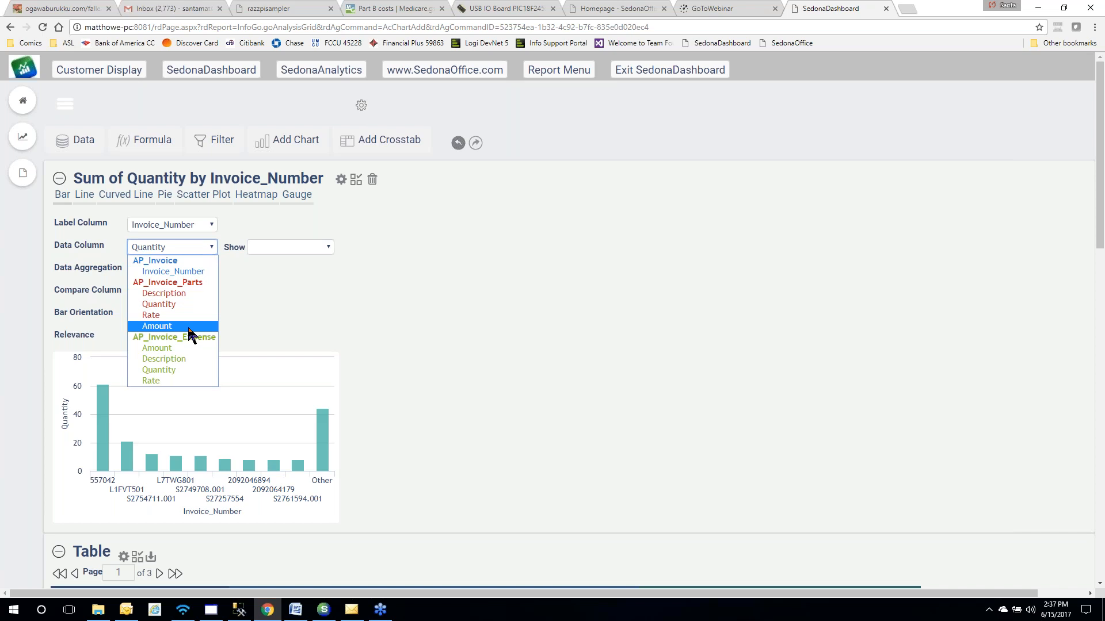
Switch the chart to AP_Invoice_Parts Amount per Invoice_Number and label each bar with its value
{"action": "left_click", "coordinate": [157, 326]}
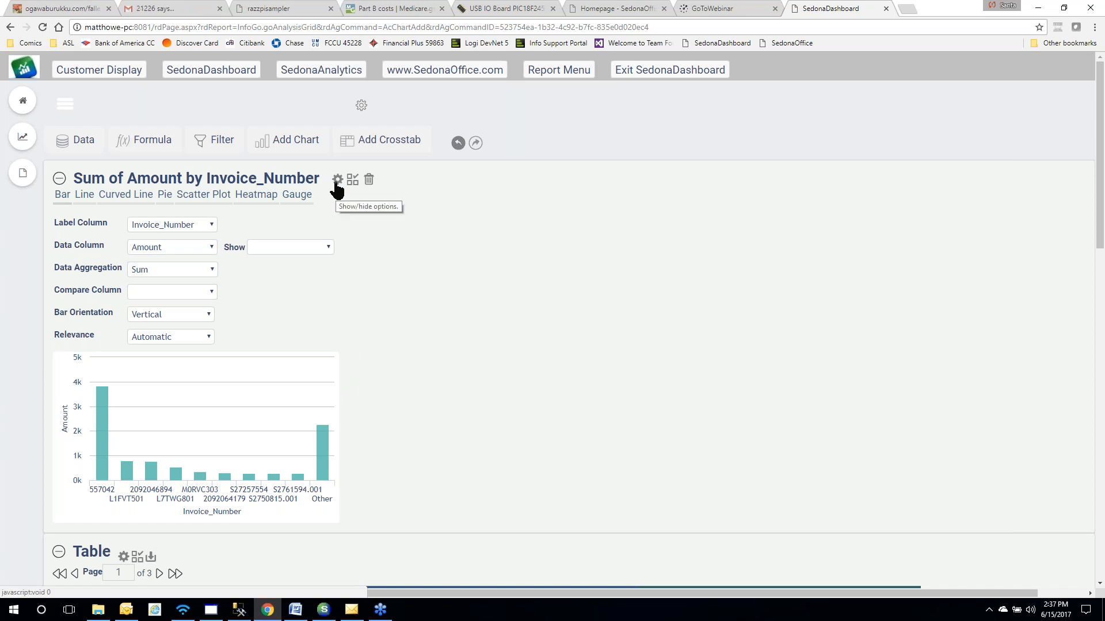
{"action": "left_click", "coordinate": [329, 247]}
{"action": "left_click", "coordinate": [301, 273]}
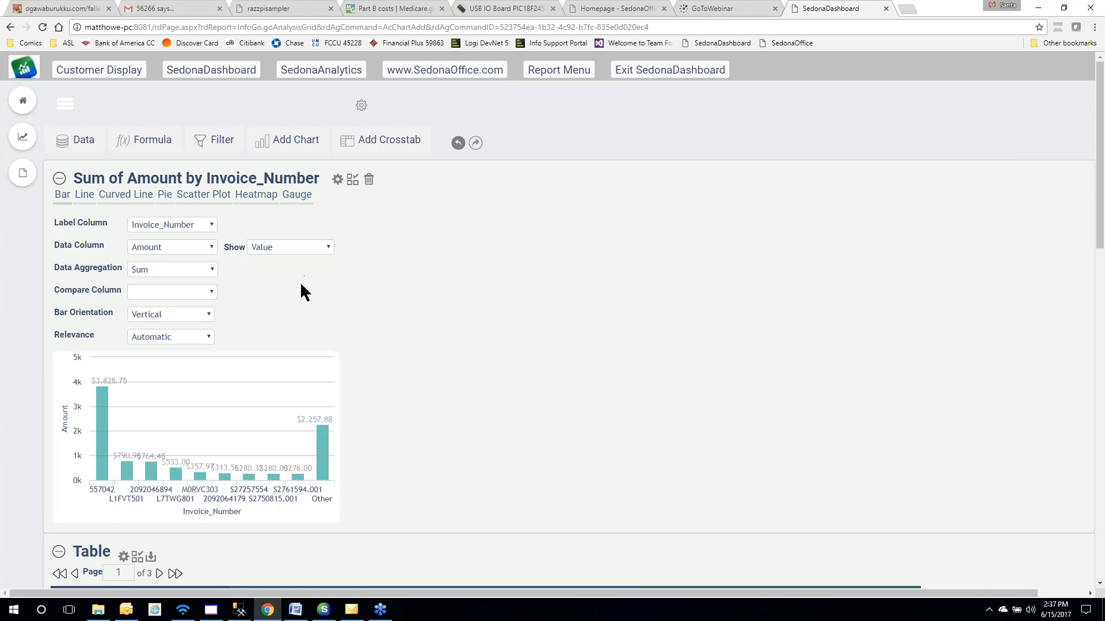
{"action": "mouse_move", "coordinate": [108, 383]}
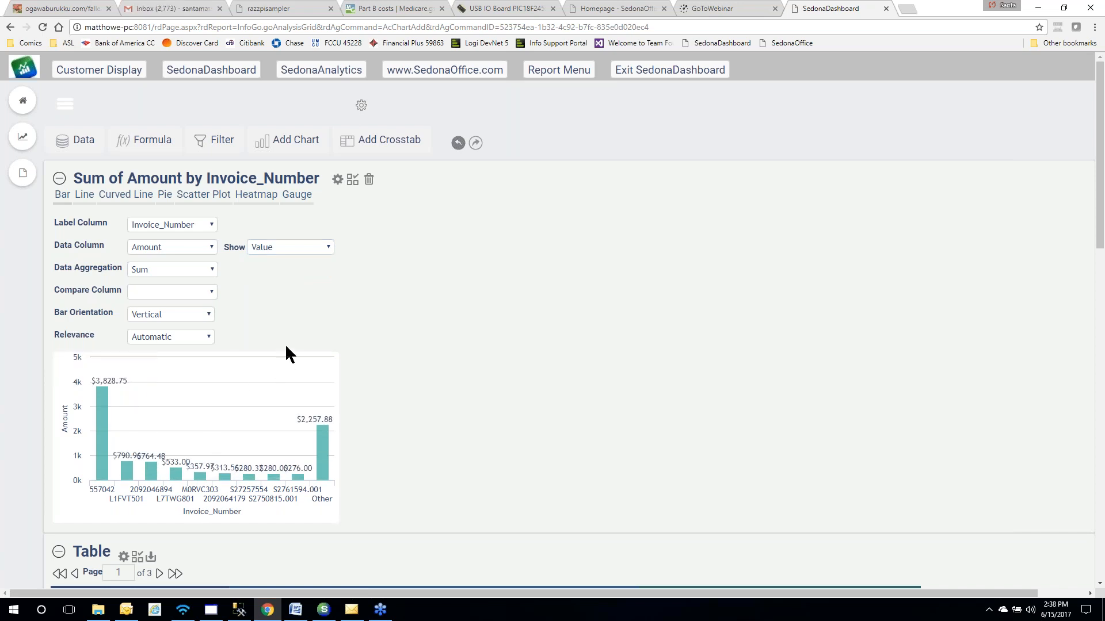
{"action": "scroll", "coordinate": [322, 354], "scroll_direction": "down", "scroll_amount": 2}
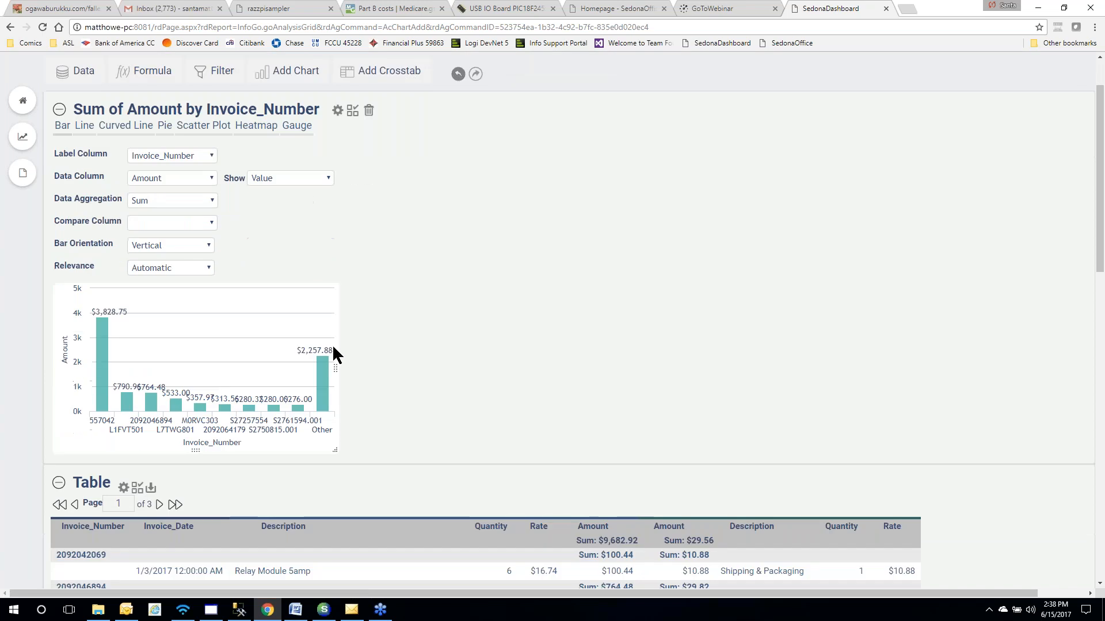
{"action": "scroll", "coordinate": [363, 349], "scroll_direction": "up", "scroll_amount": 2}
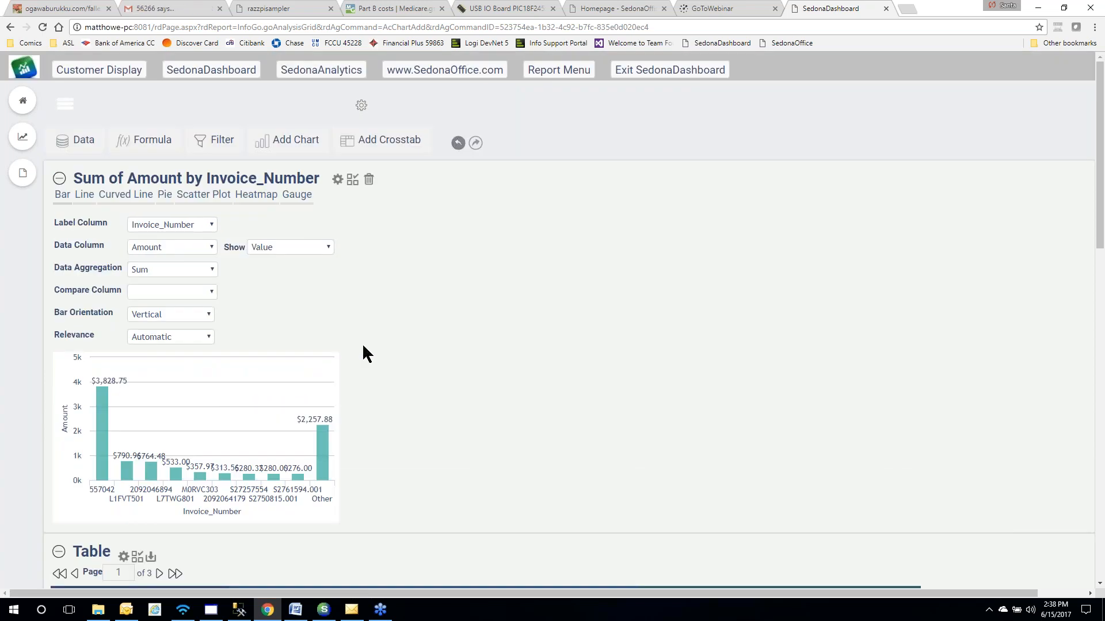
{"action": "mouse_move", "coordinate": [90, 421]}
{"action": "left_click", "coordinate": [84, 198]}
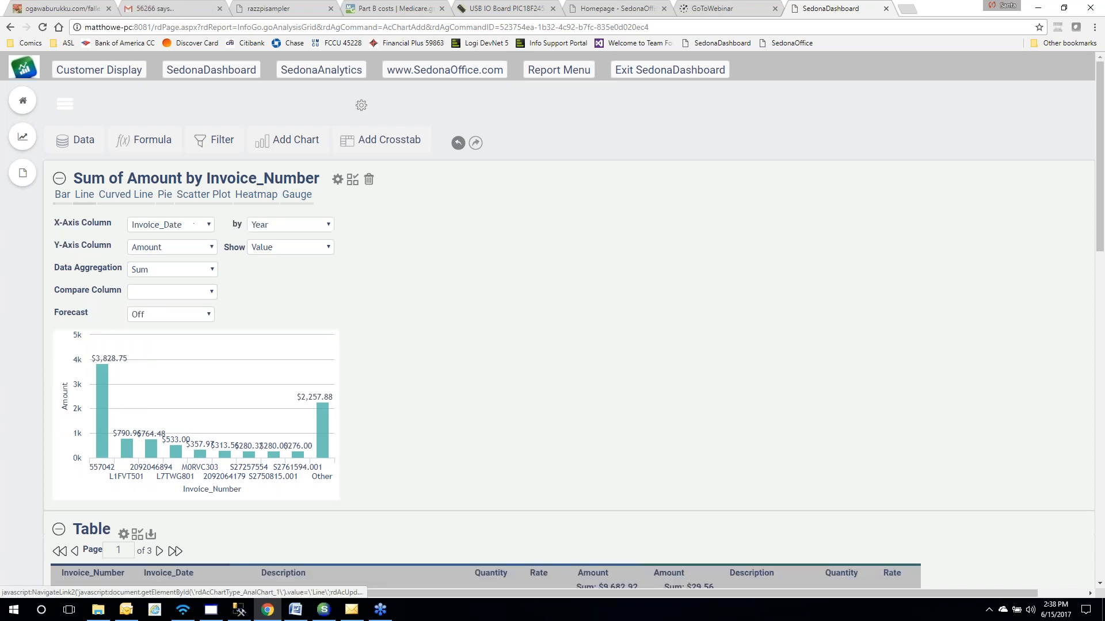
{"action": "left_click", "coordinate": [119, 196]}
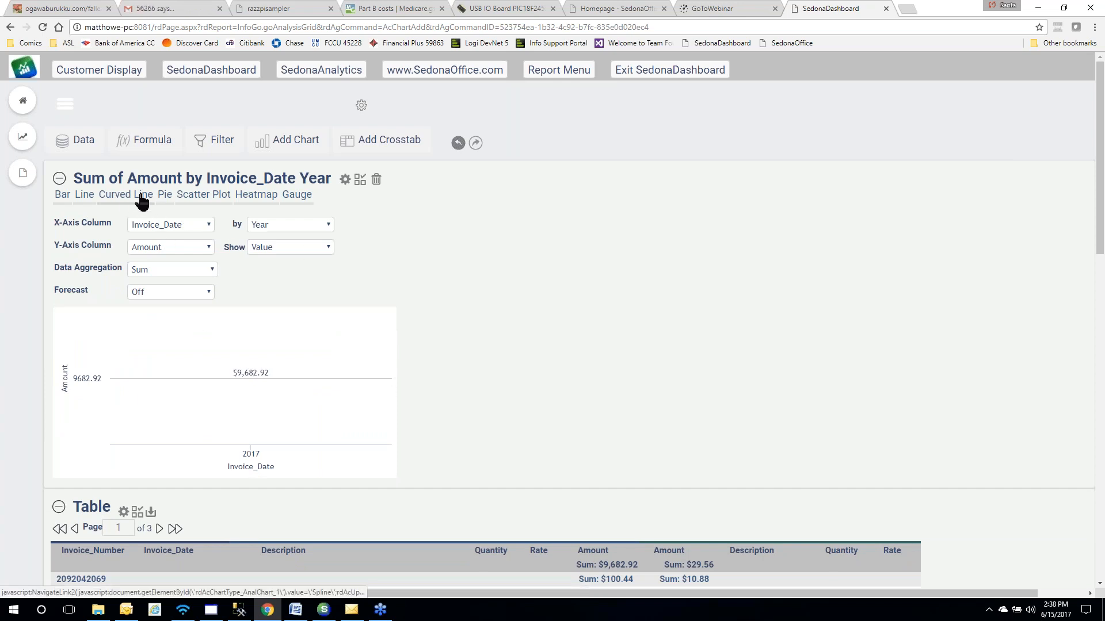
{"action": "left_click", "coordinate": [166, 196]}
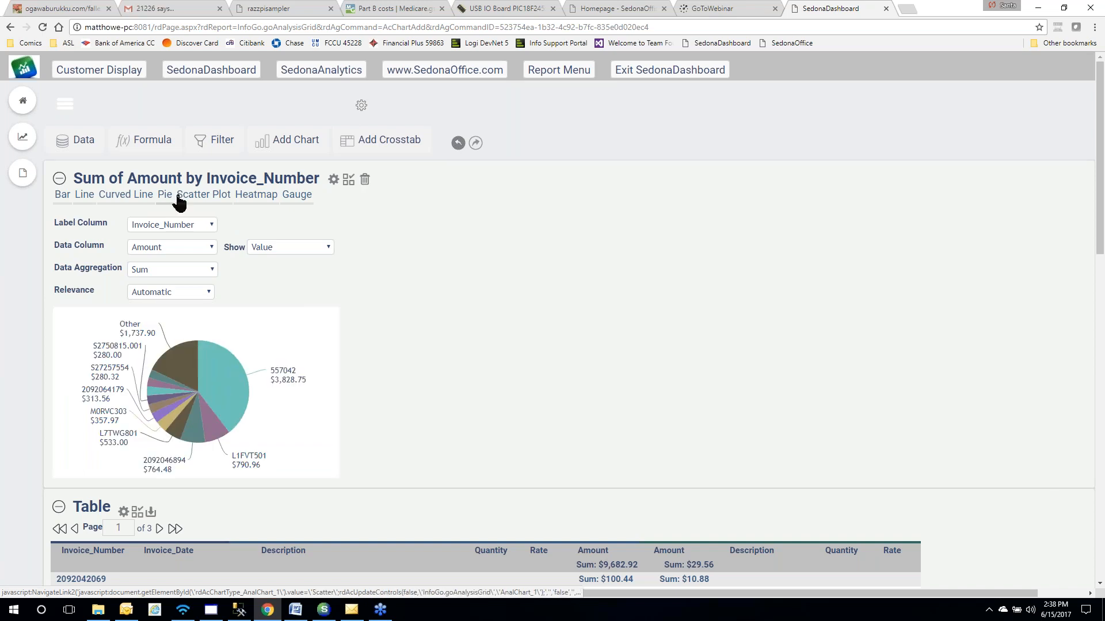
{"action": "left_click", "coordinate": [221, 202]}
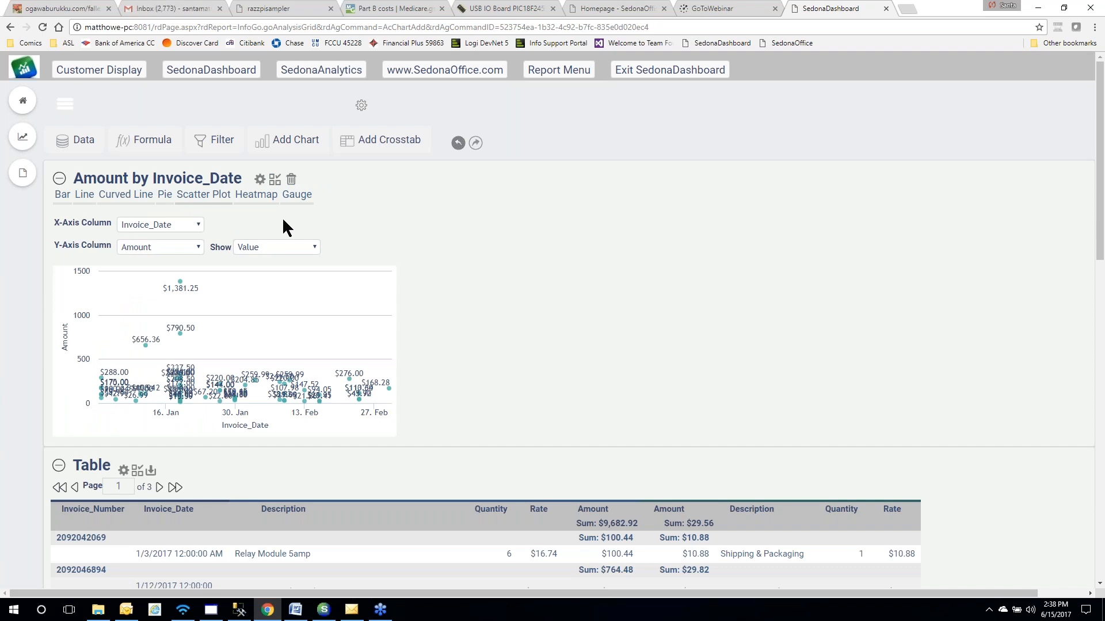
{"action": "left_click", "coordinate": [66, 195]}
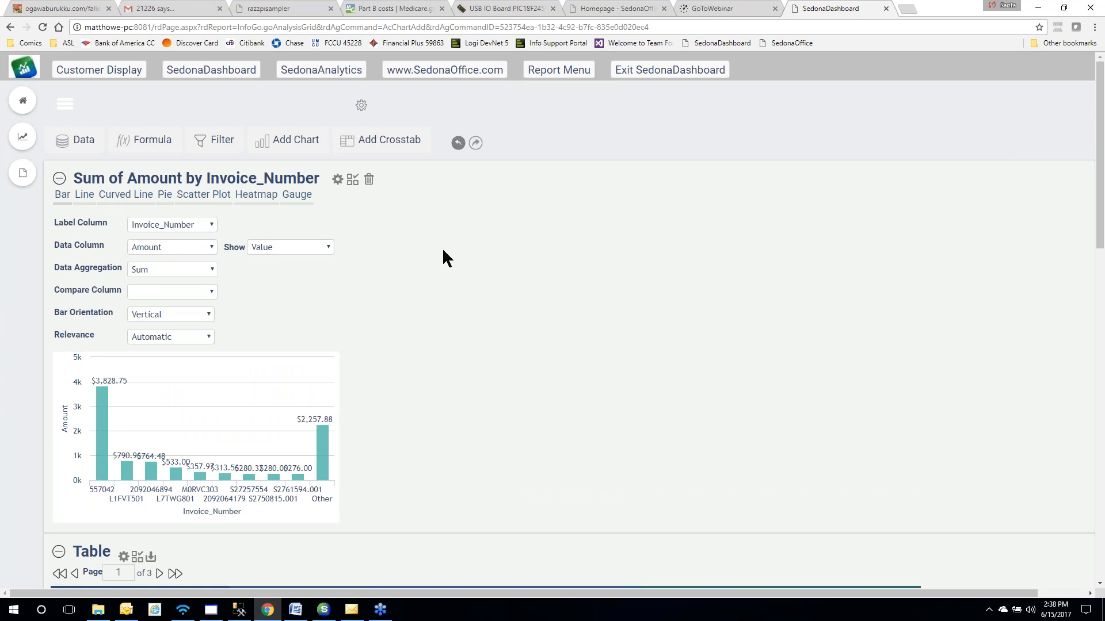
Blank out the Show labels option and close the chart's settings panel
{"action": "left_click", "coordinate": [326, 247]}
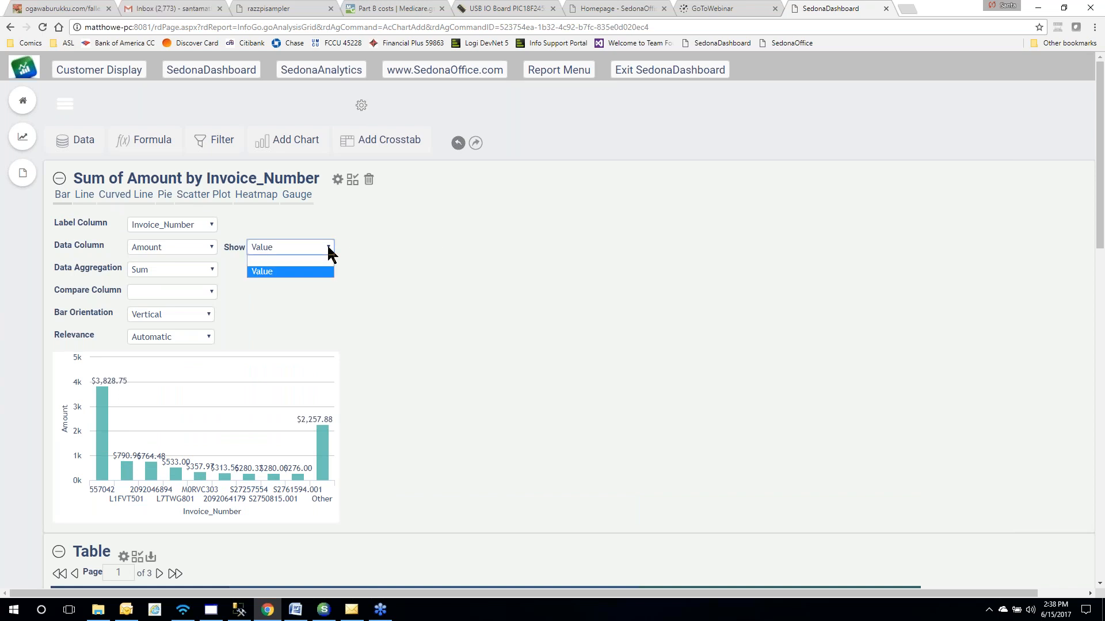
{"action": "left_click", "coordinate": [308, 259]}
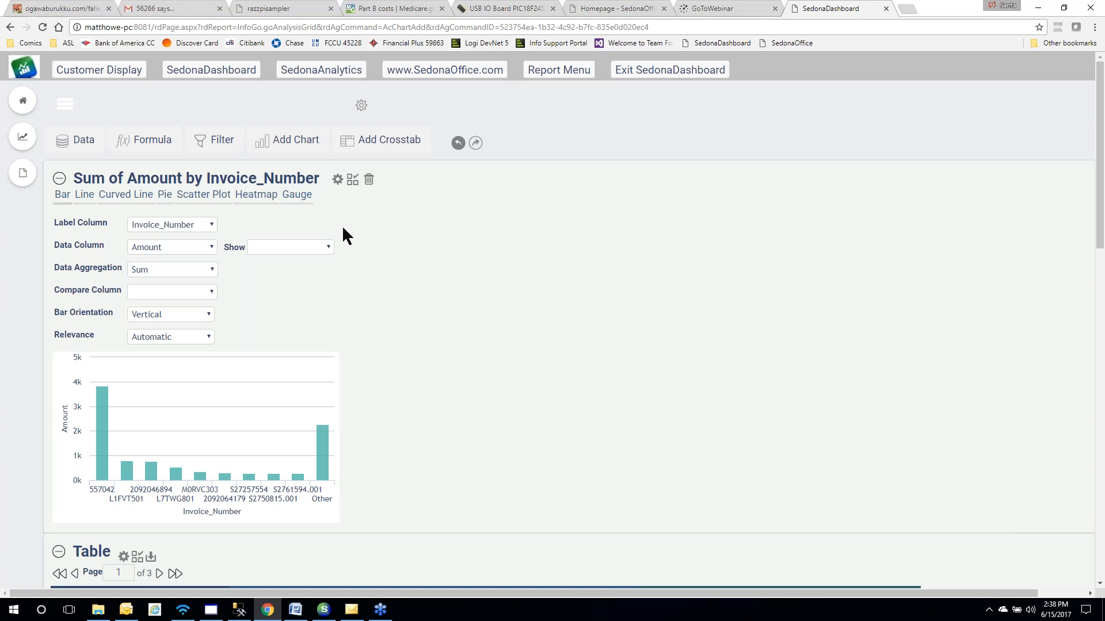
{"action": "left_click", "coordinate": [337, 181]}
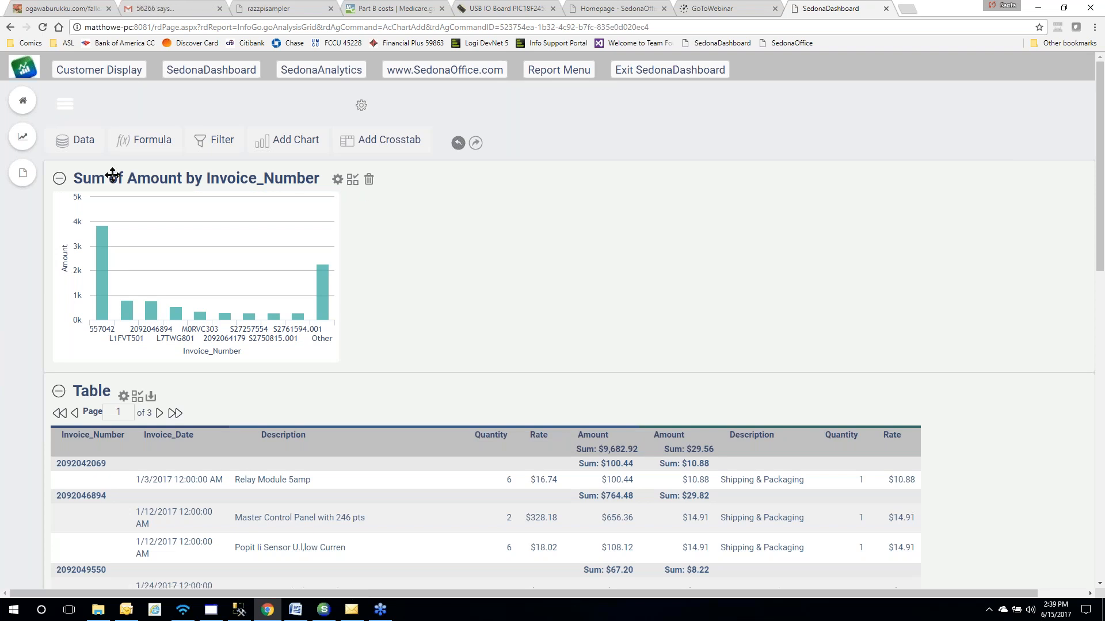
Add the chart to the Visual Gallery, inserting 'Parts' into its title and describing it 'Example Graph'
{"action": "left_click", "coordinate": [352, 179]}
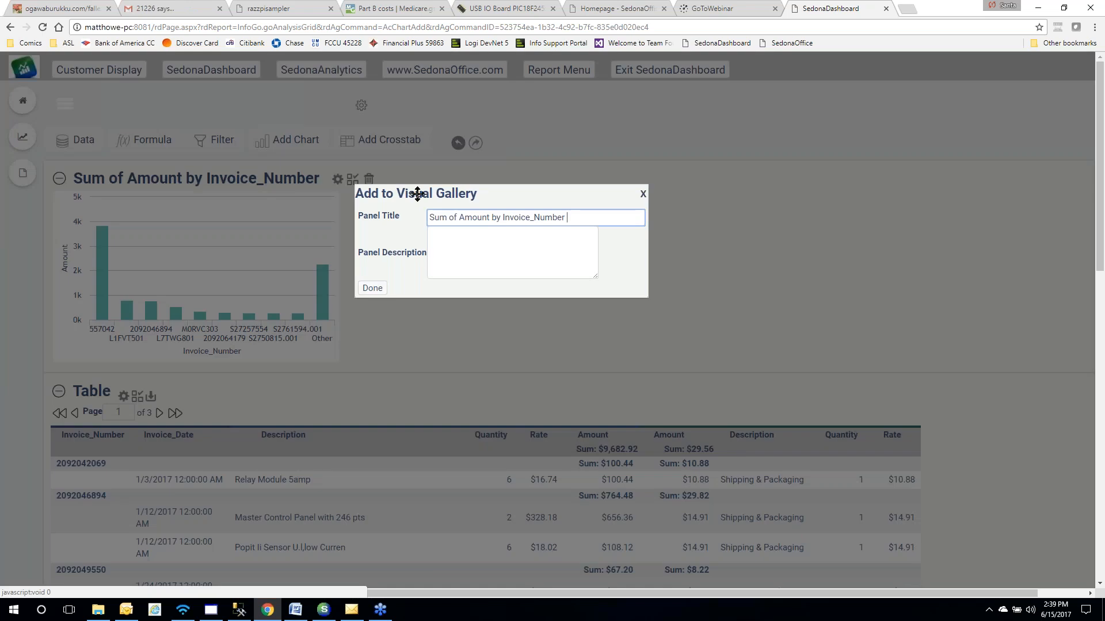
{"action": "left_click", "coordinate": [578, 218]}
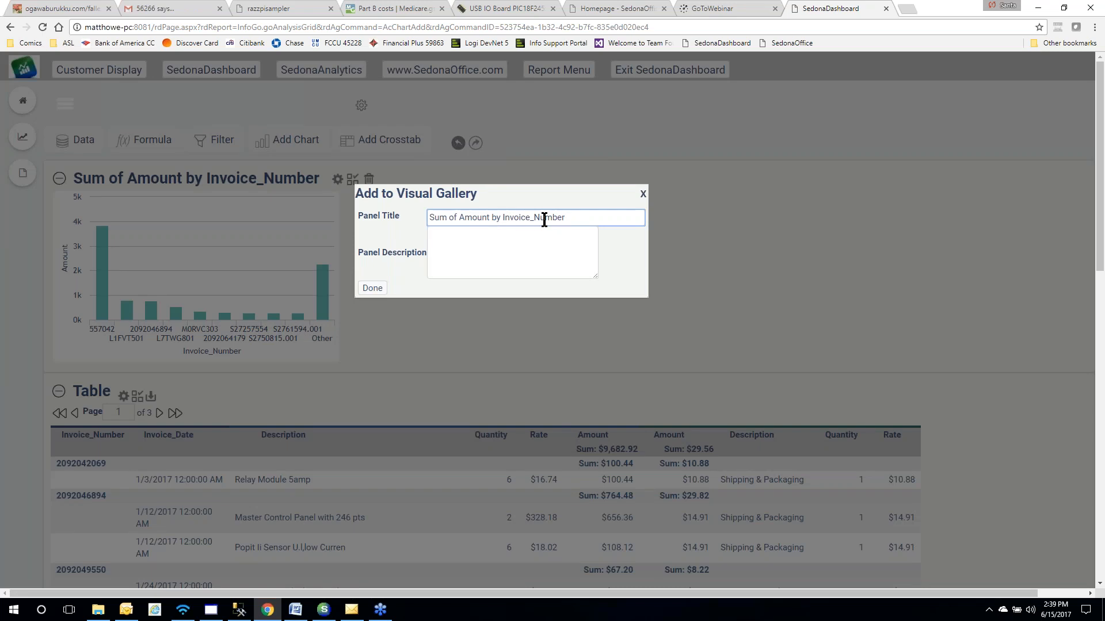
{"action": "left_click", "coordinate": [460, 218]}
{"action": "type", "text": "Parts"}
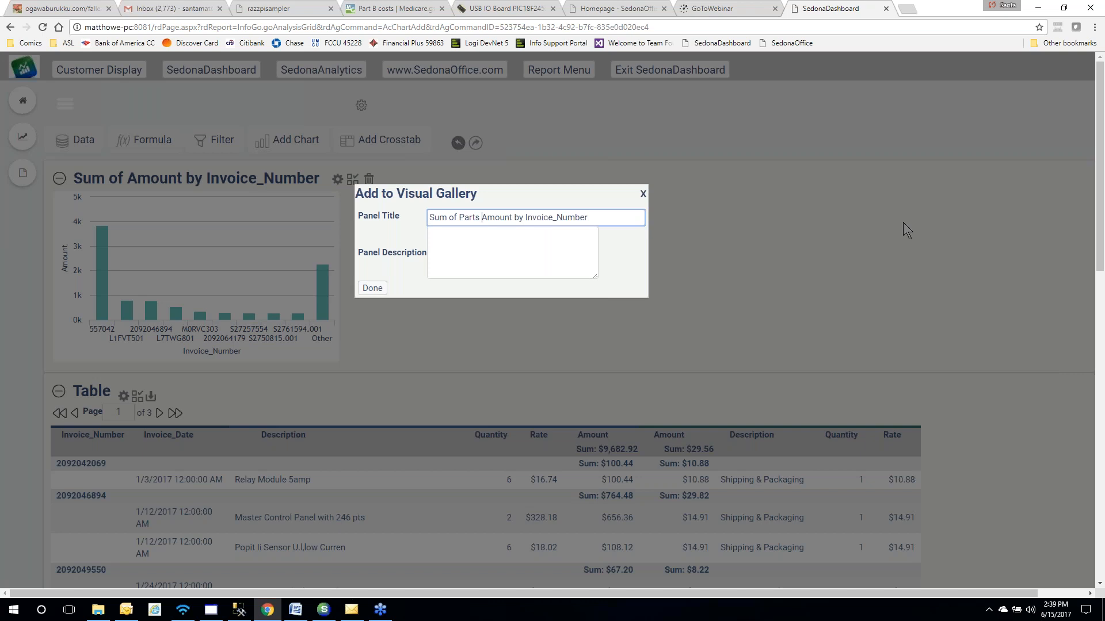
{"action": "left_click", "coordinate": [510, 260]}
{"action": "type", "text": "Example Graph"}
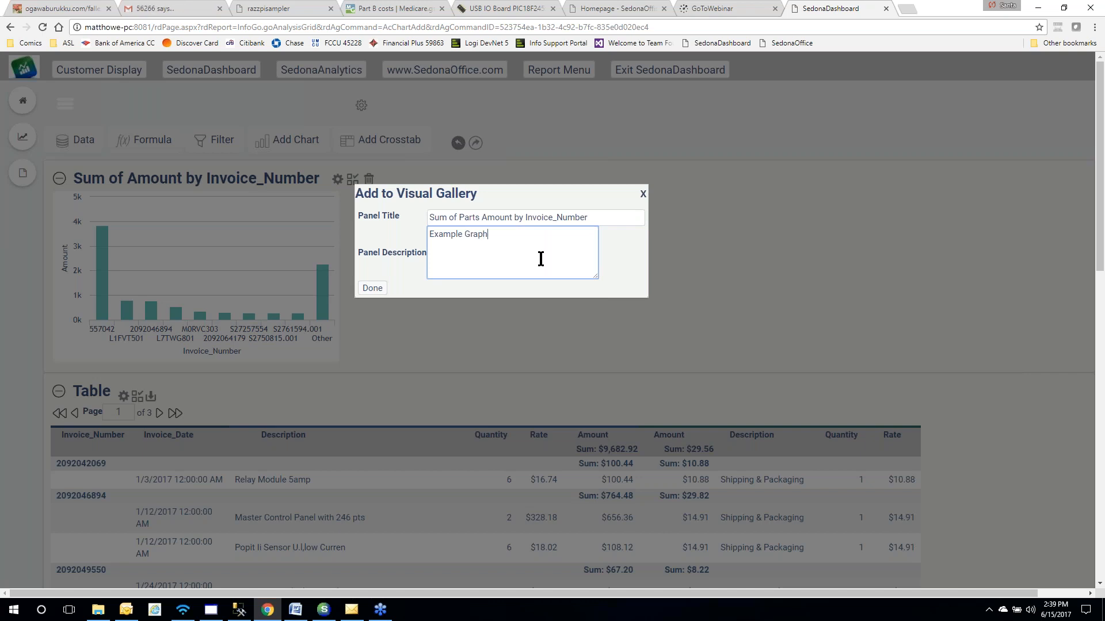
{"action": "left_click", "coordinate": [373, 288]}
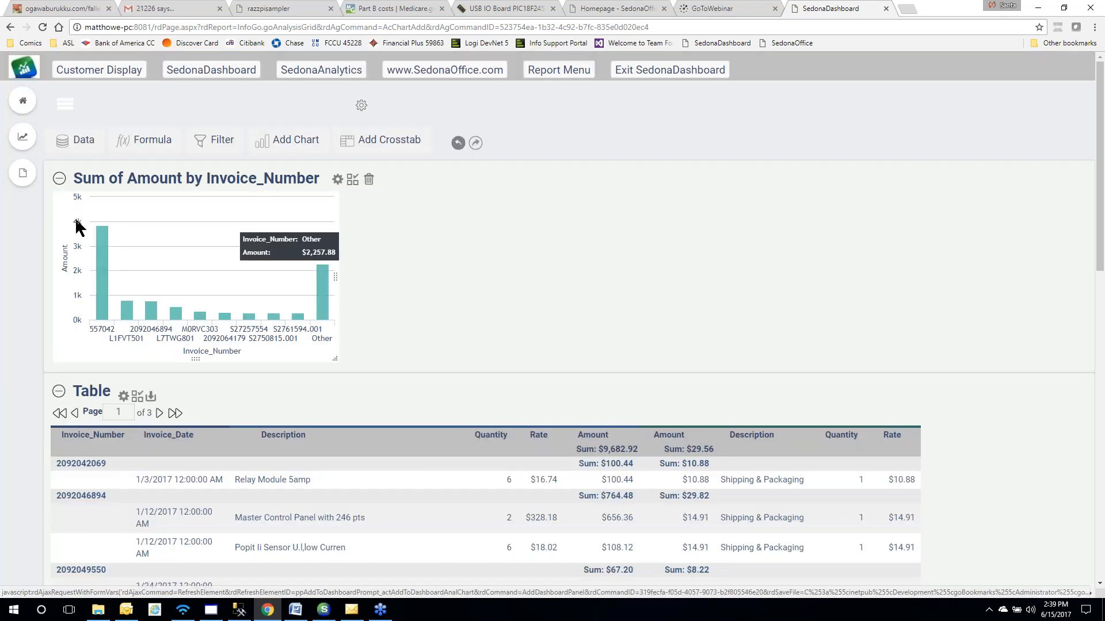
Add the Sum of Parts Amount by Invoice_Number gallery panel to the Simple dashboard, placed under the gauges
{"action": "left_click", "coordinate": [23, 101]}
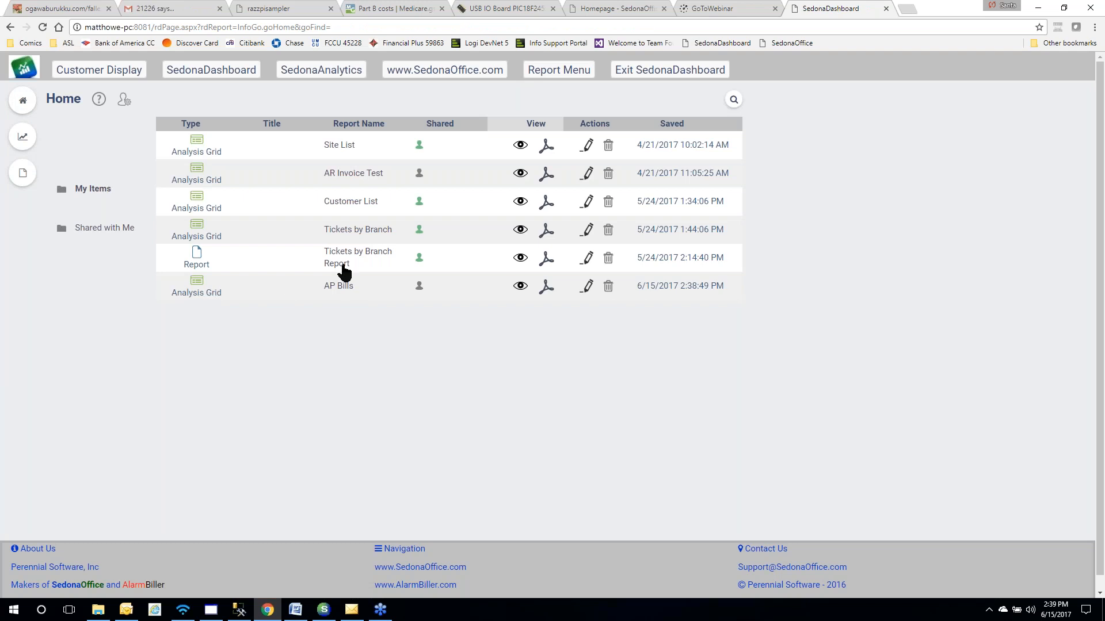
{"action": "left_click", "coordinate": [204, 72]}
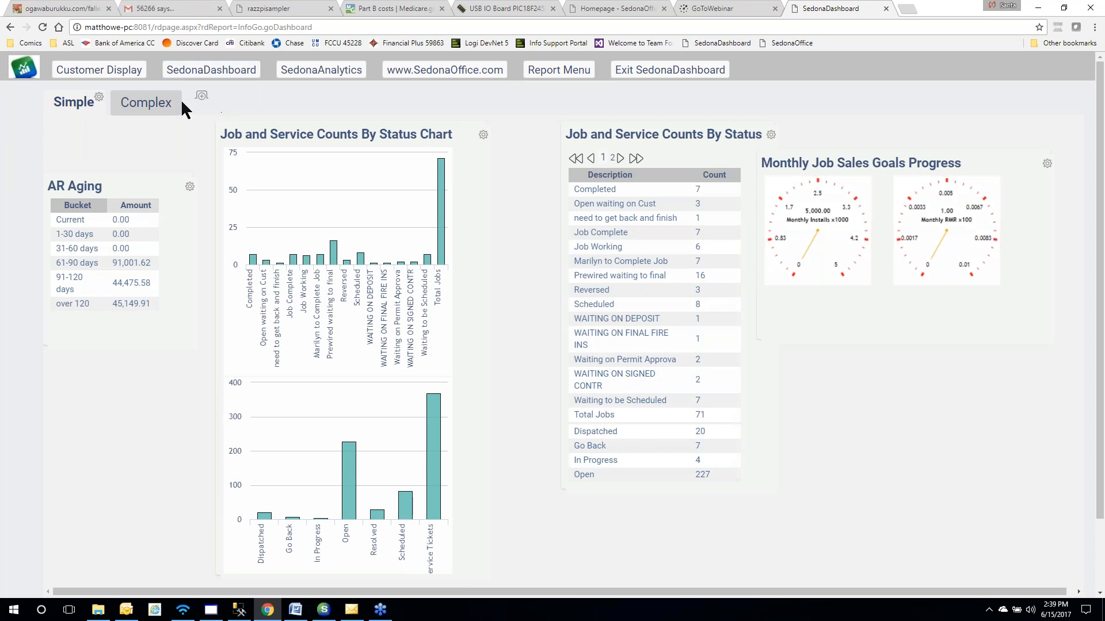
{"action": "left_click", "coordinate": [99, 97]}
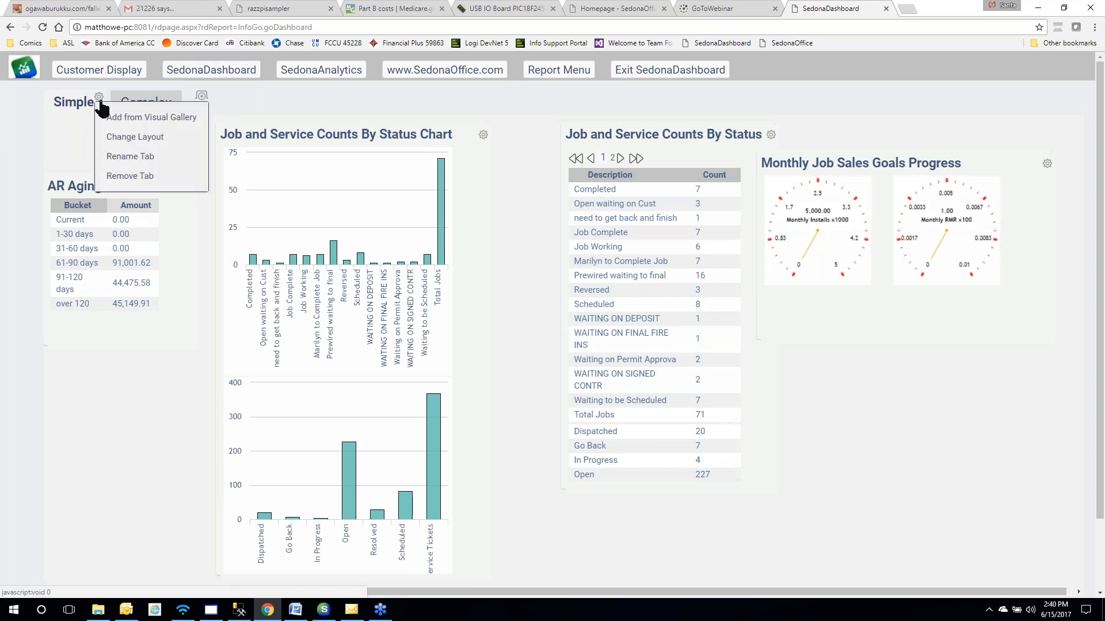
{"action": "left_click", "coordinate": [118, 118]}
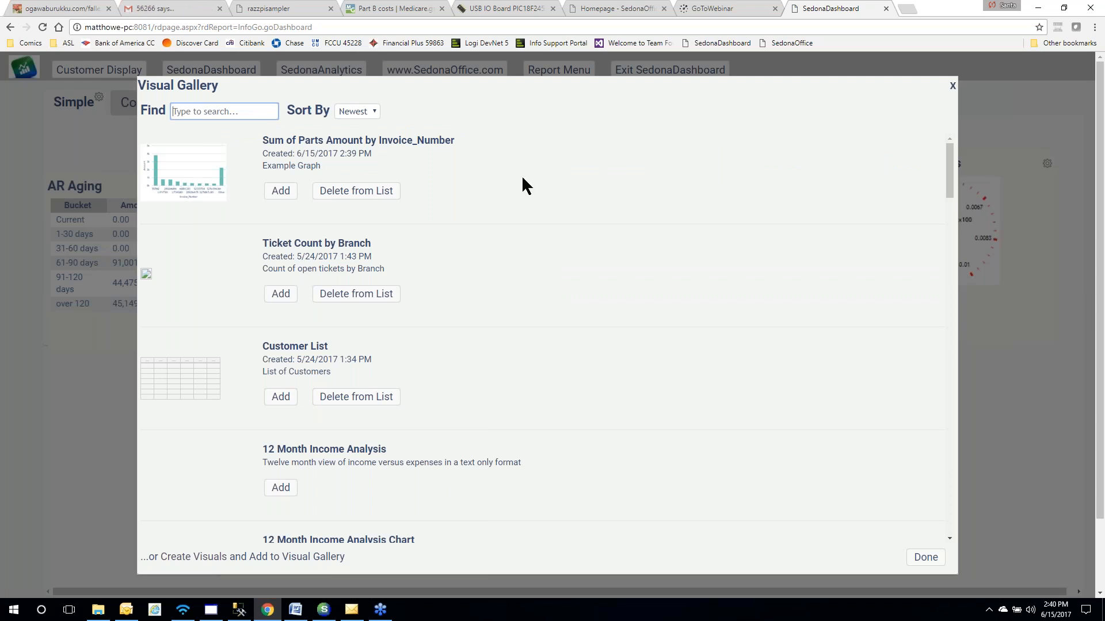
{"action": "left_click", "coordinate": [282, 194]}
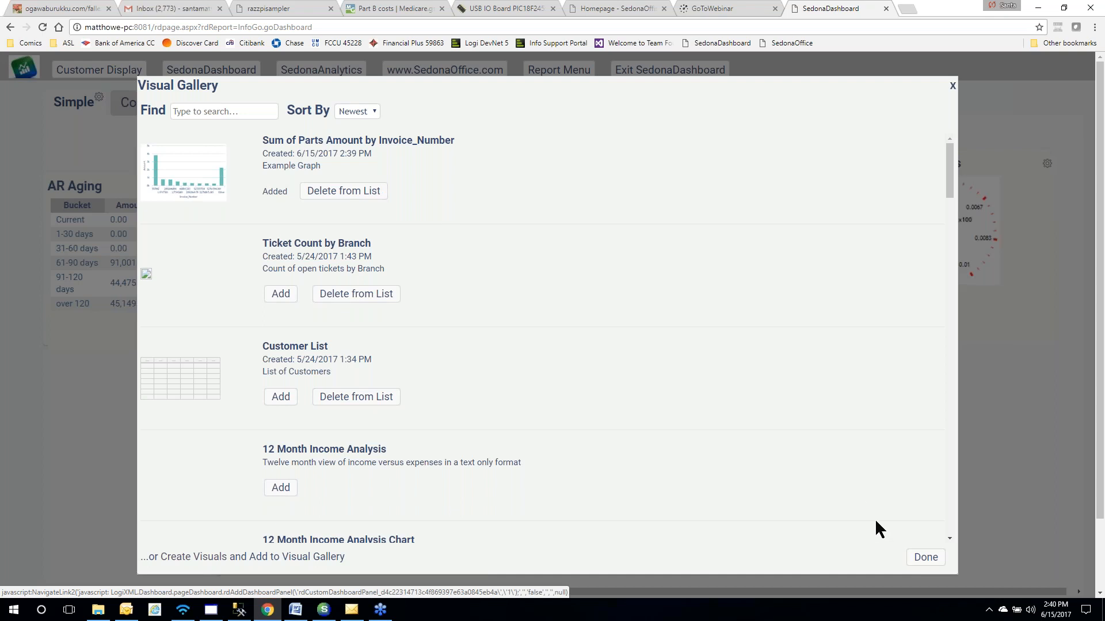
{"action": "left_click", "coordinate": [919, 558]}
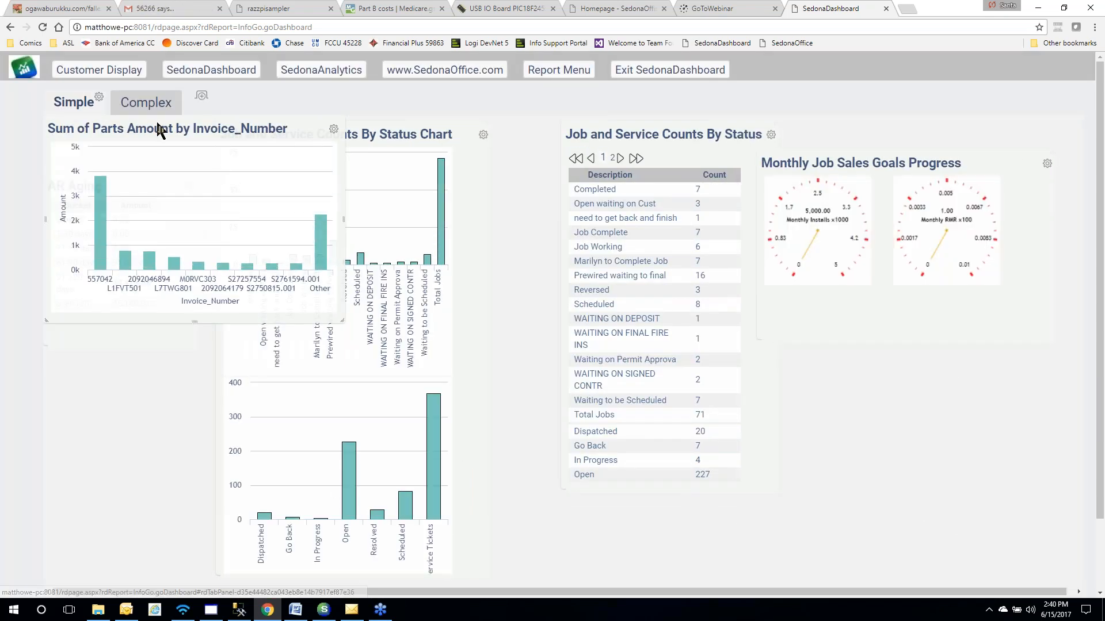
{"action": "left_click_drag", "start_coordinate": [160, 132], "coordinate": [887, 388]}
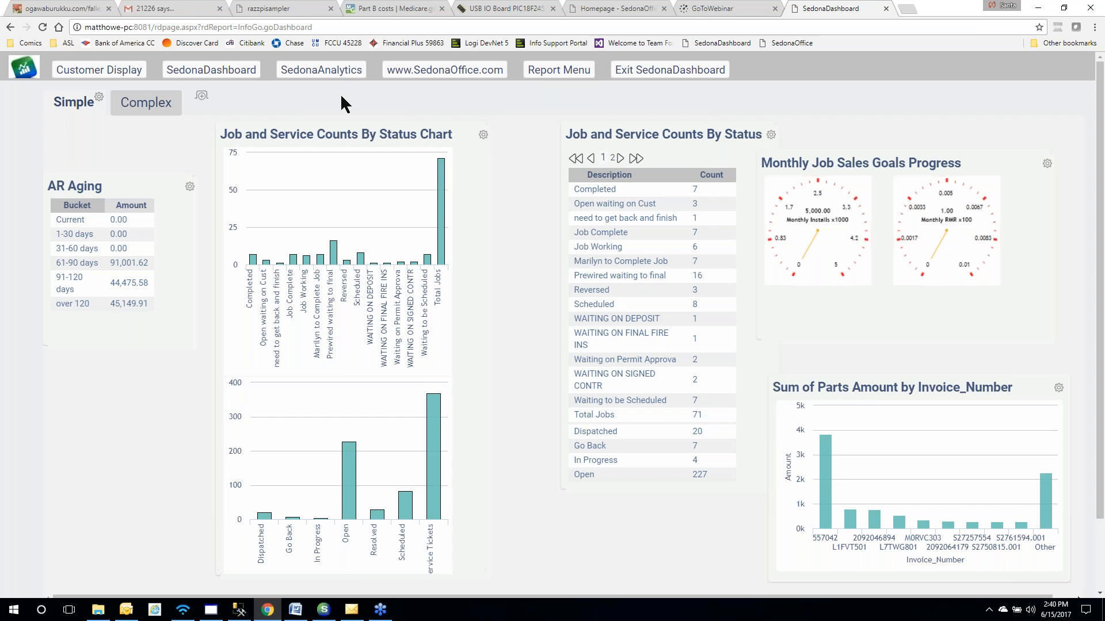
Share the AP Bills analysis grid with another user from the SedonaAnalytics home list
{"action": "left_click", "coordinate": [311, 71]}
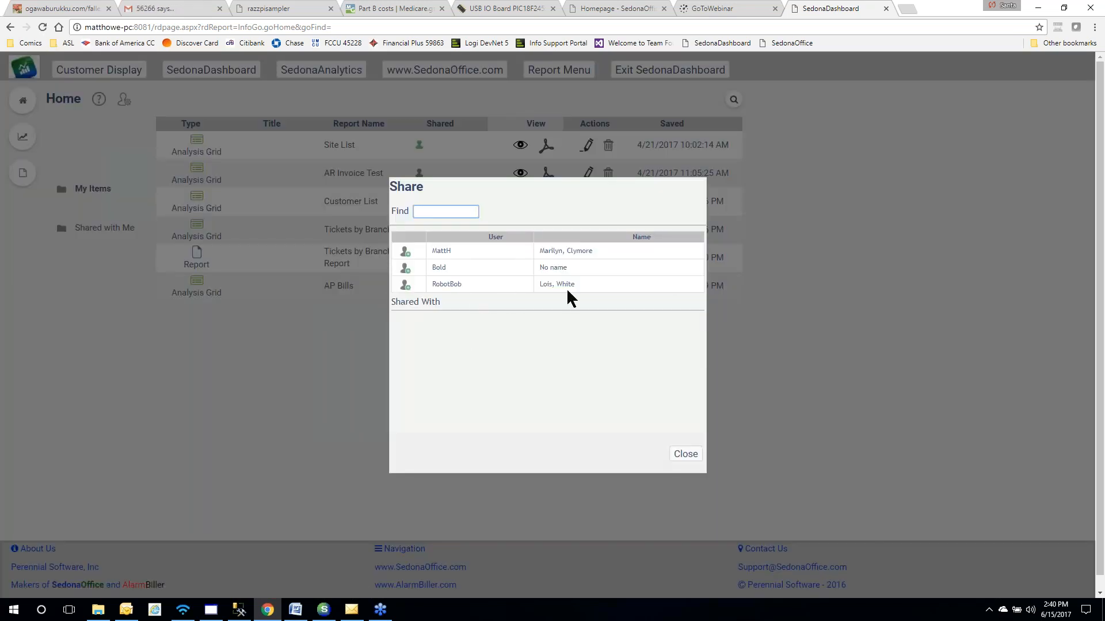
{"action": "left_click", "coordinate": [408, 286]}
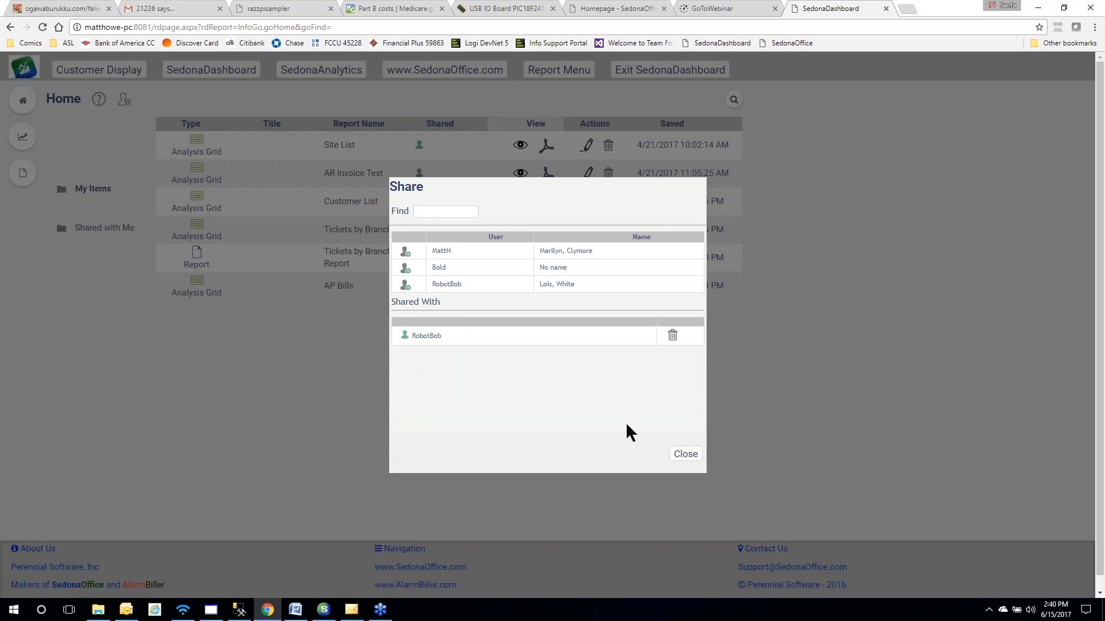
{"action": "left_click", "coordinate": [682, 456]}
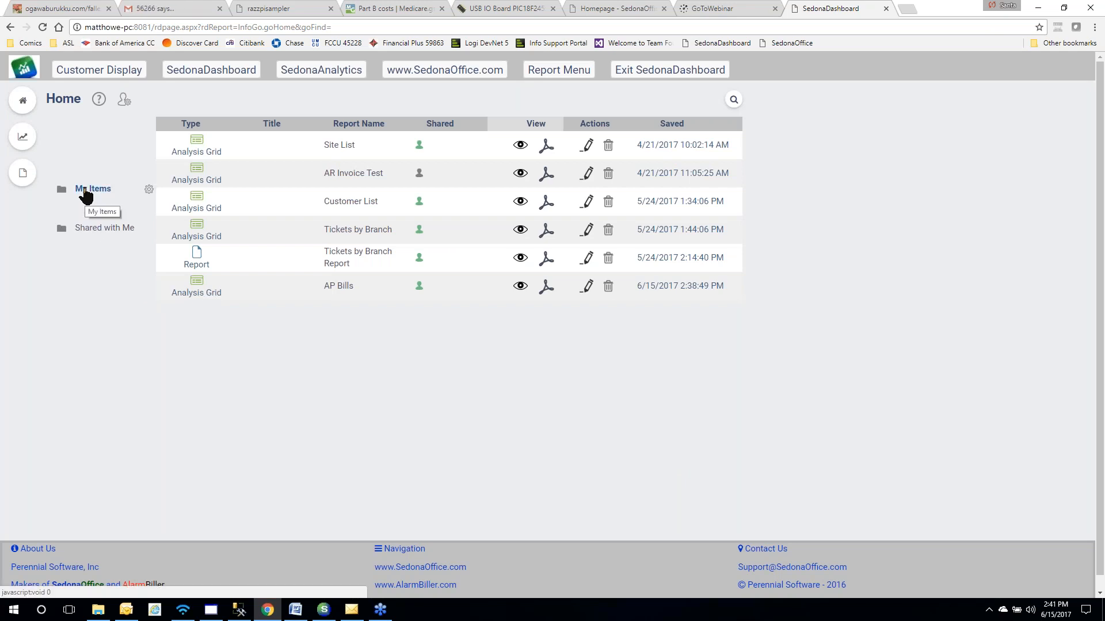
View the Sites by Branch grid from Shared with Me, then return to Home
{"action": "left_click", "coordinate": [86, 229]}
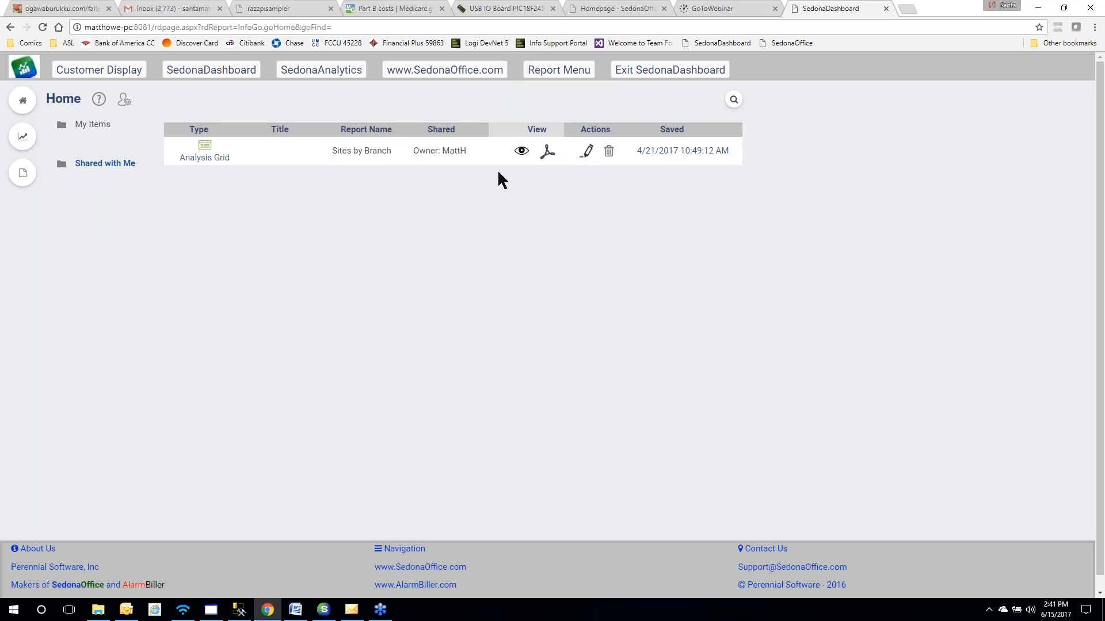
{"action": "left_click", "coordinate": [522, 150]}
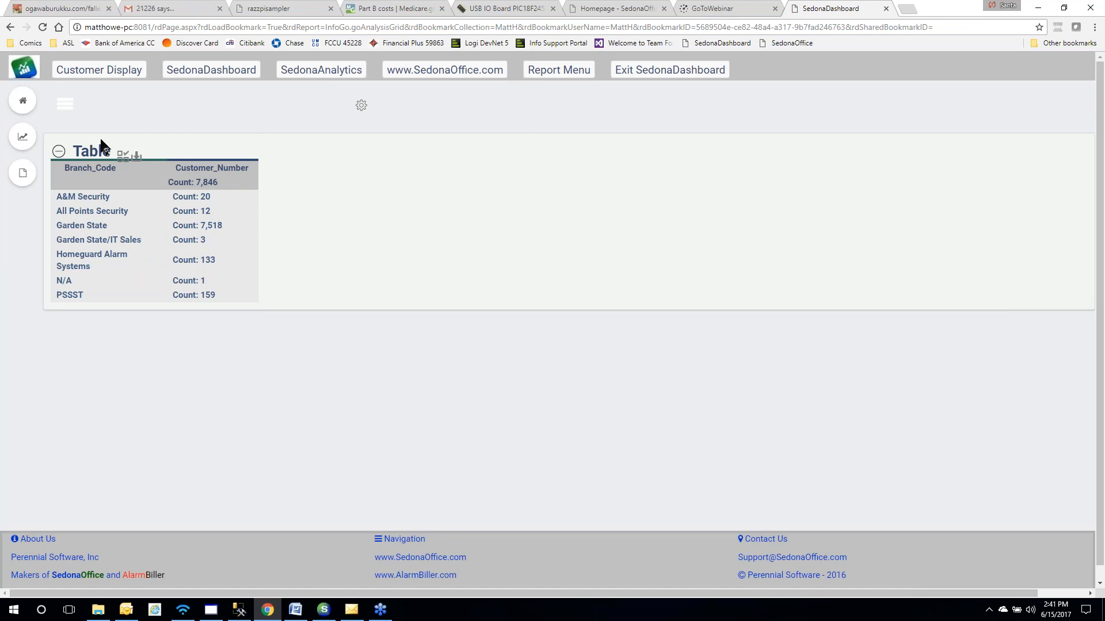
{"action": "left_click", "coordinate": [23, 102]}
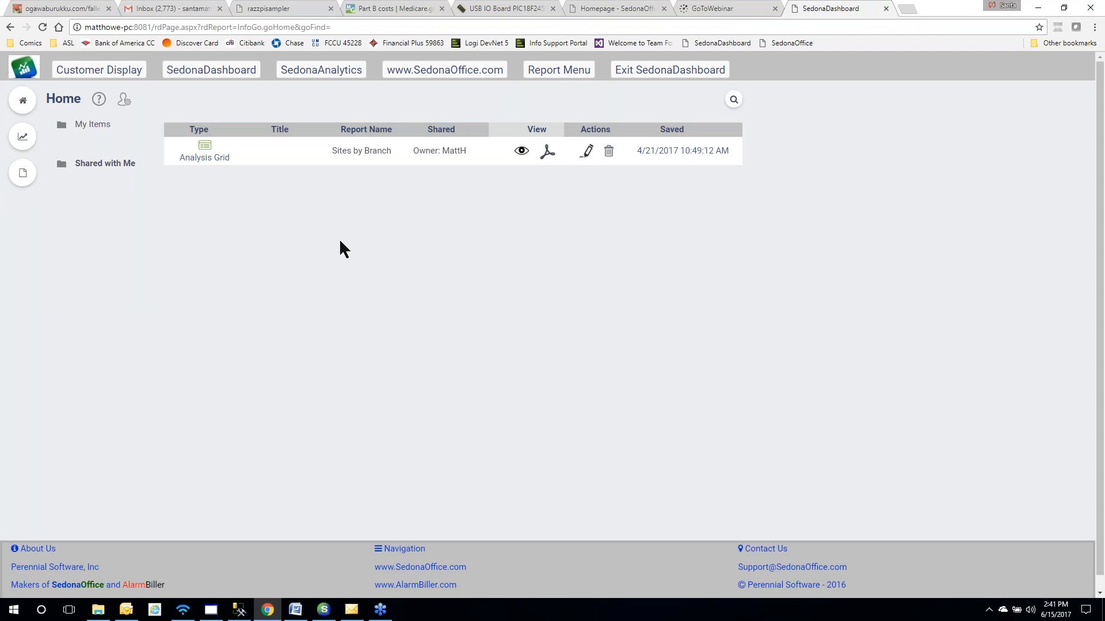
{"action": "left_click", "coordinate": [99, 103]}
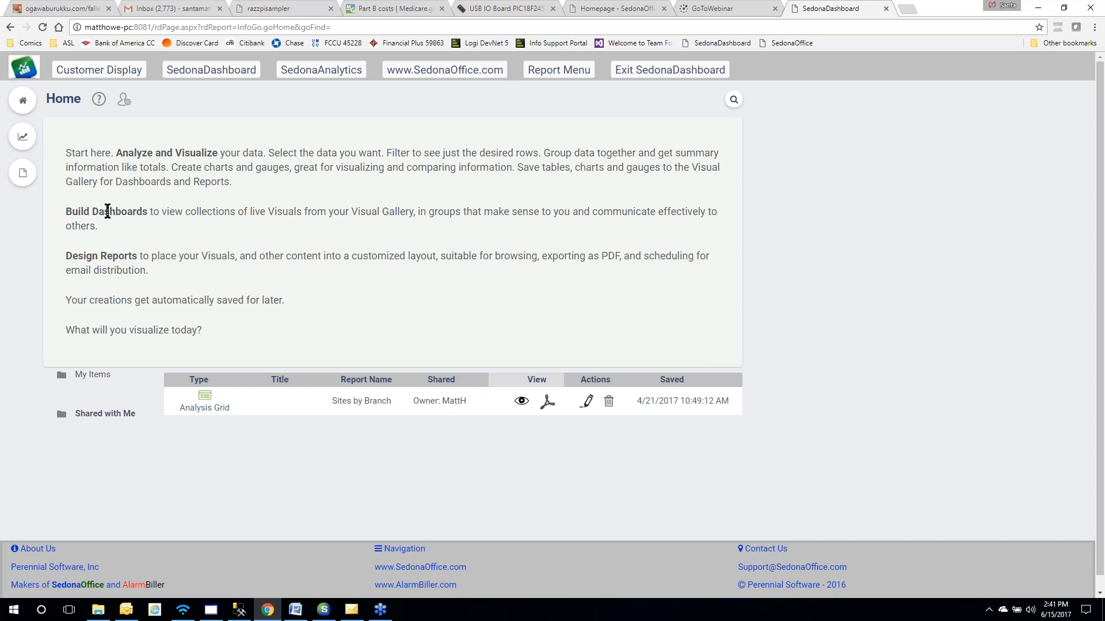
{"action": "left_click", "coordinate": [99, 99]}
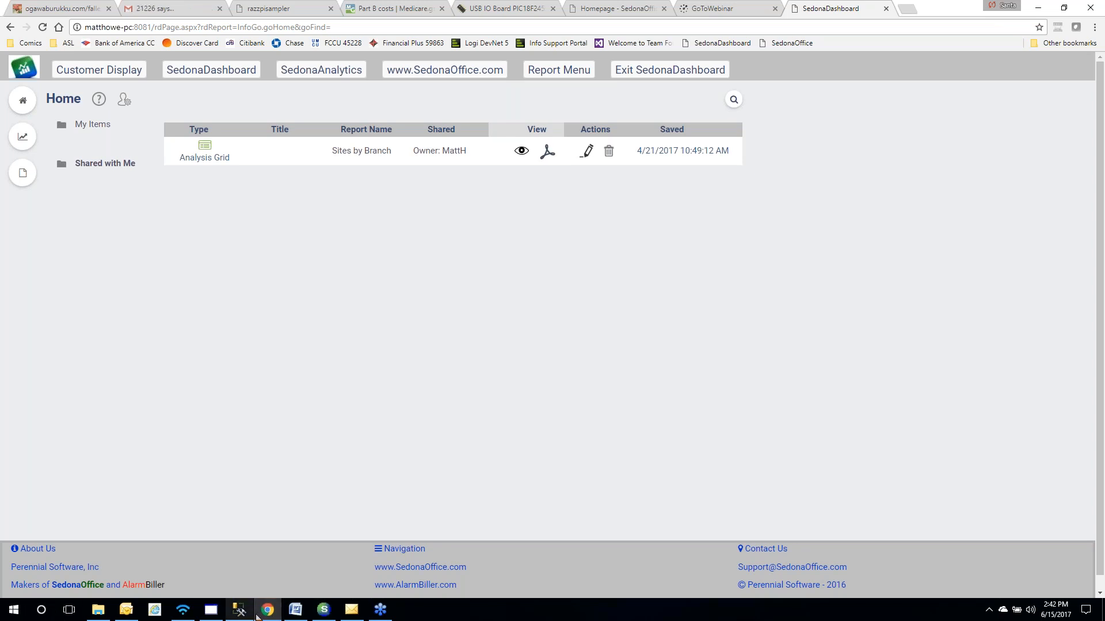
Open the SedonaDashboardPermissions project in Visual Studio 2010, then close Visual Studio
{"action": "left_click", "coordinate": [14, 610]}
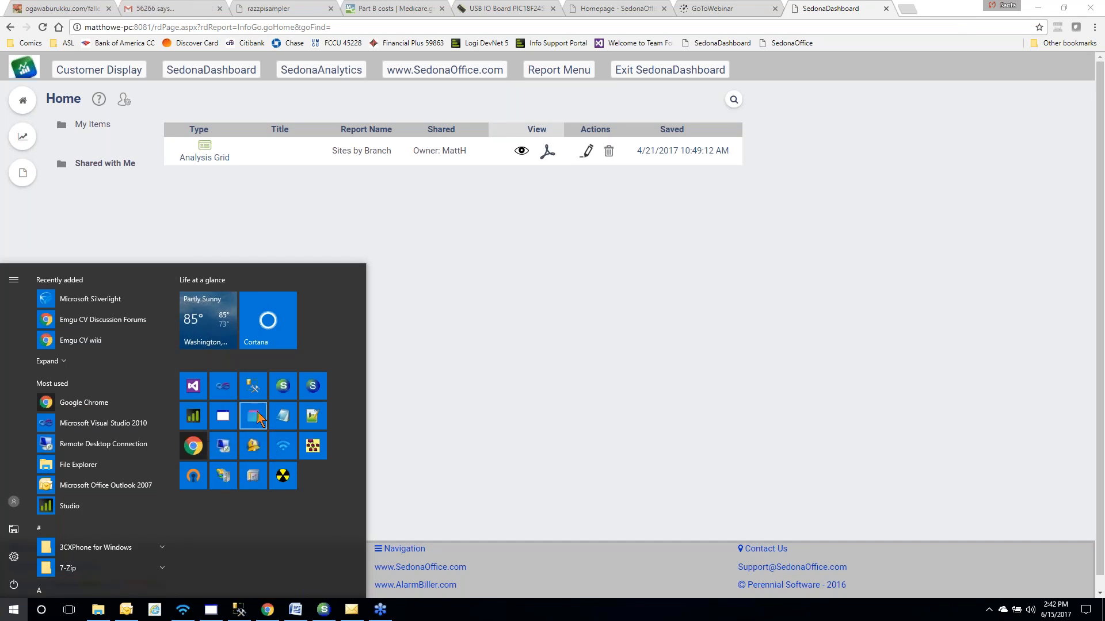
{"action": "left_click", "coordinate": [219, 386]}
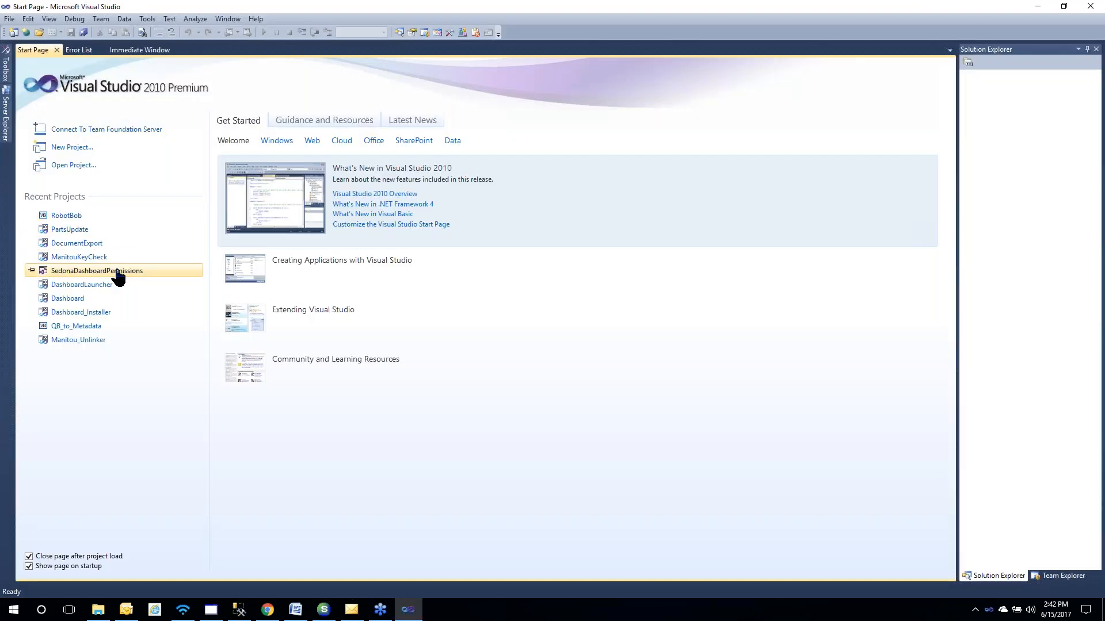
{"action": "left_click", "coordinate": [118, 272]}
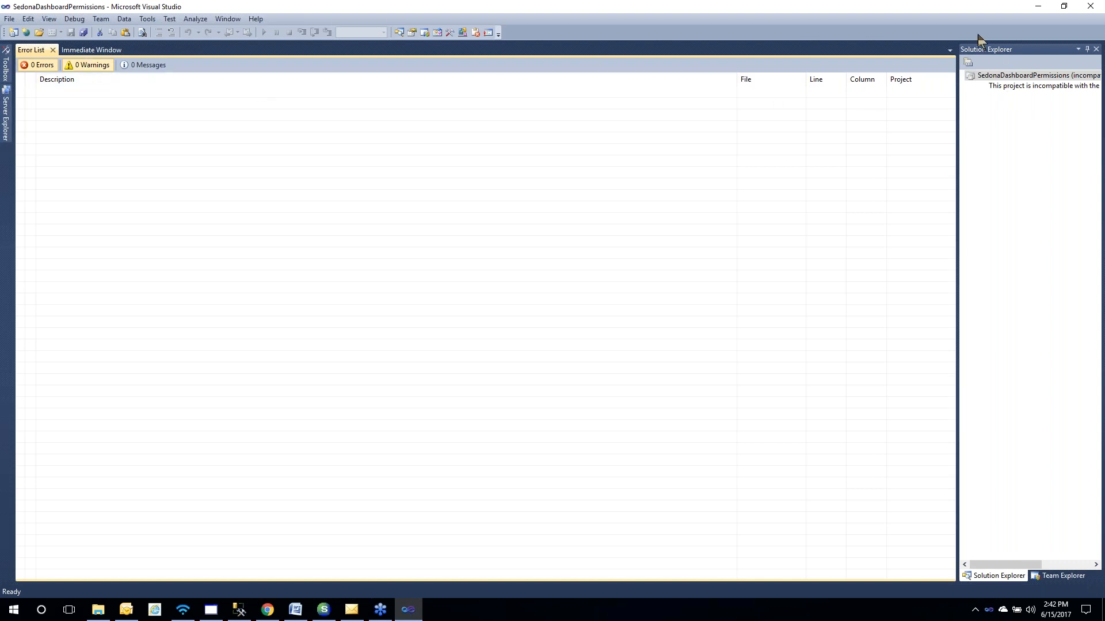
{"action": "left_click", "coordinate": [1090, 6]}
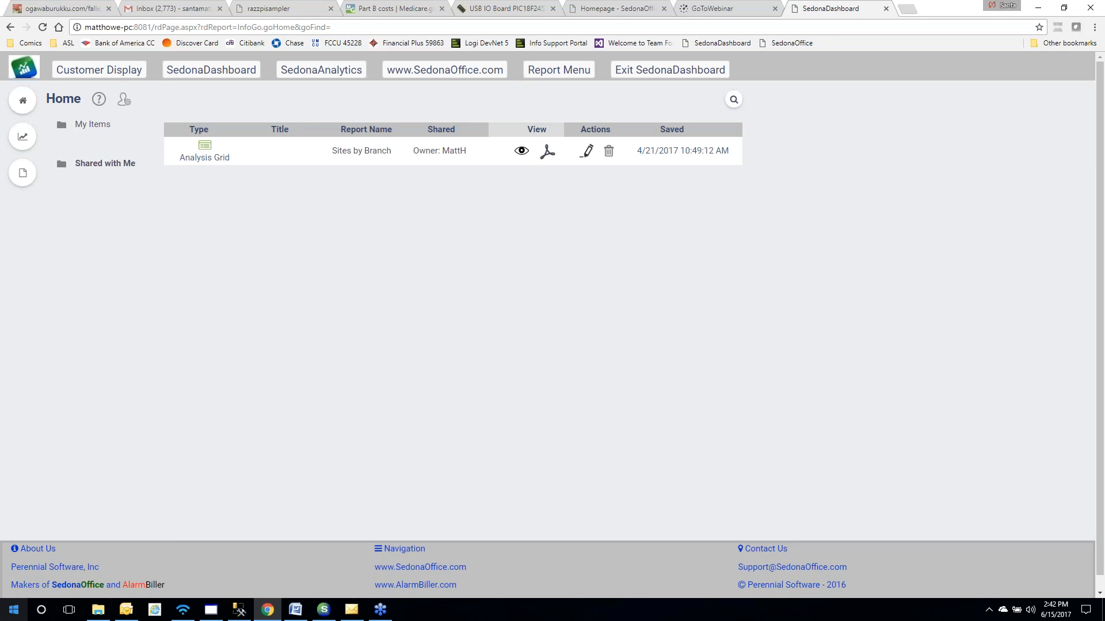
{"action": "left_click", "coordinate": [12, 612]}
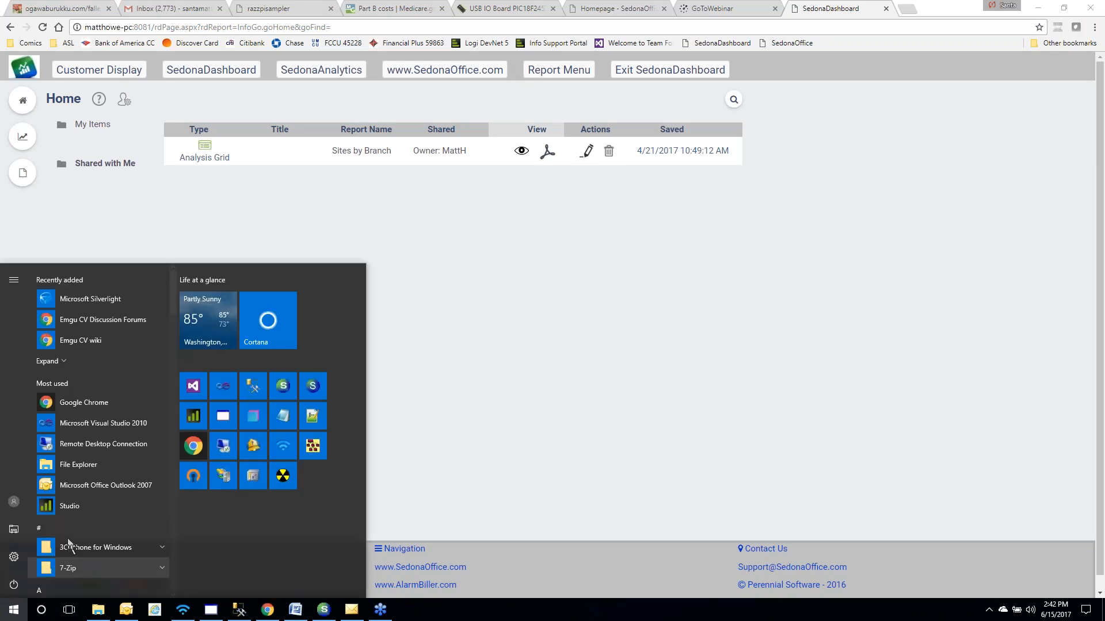
Run SedonaDashboardPermissions in Visual Studio 2012 and log in as Administrator with the account password
{"action": "left_click", "coordinate": [193, 386]}
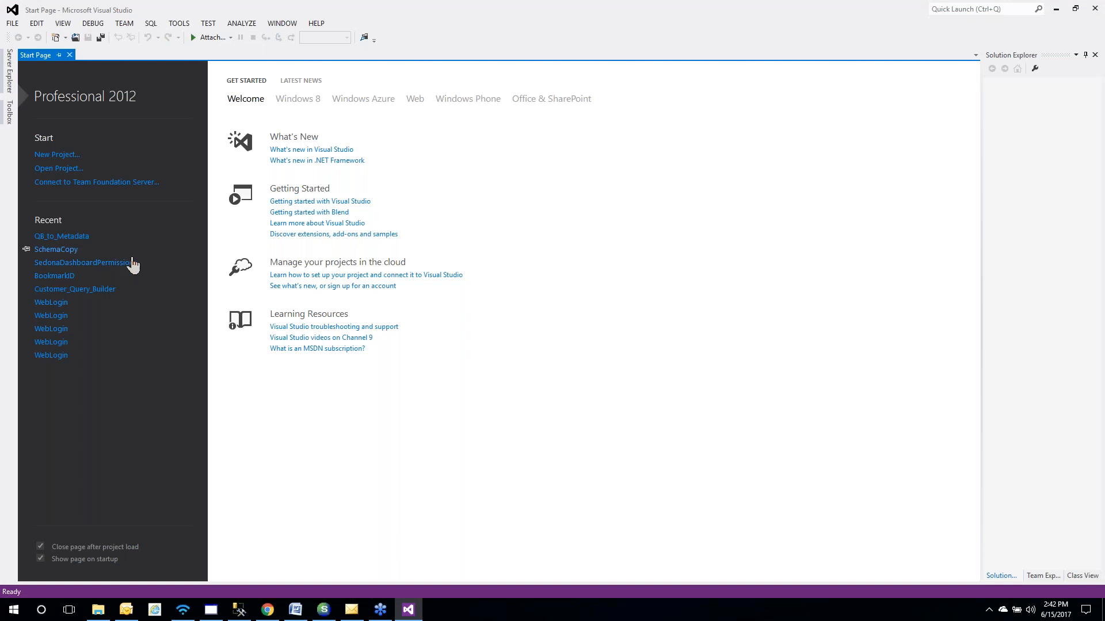
{"action": "left_click", "coordinate": [132, 263]}
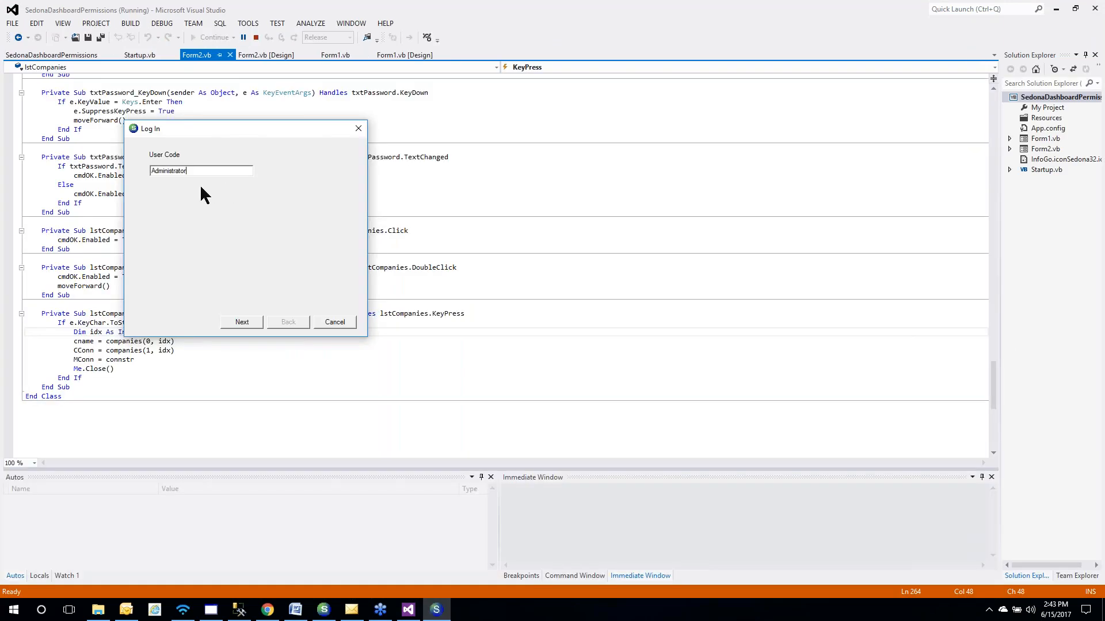
{"action": "left_click", "coordinate": [242, 323]}
{"action": "type", "text": "admin"}
{"action": "left_click", "coordinate": [245, 321]}
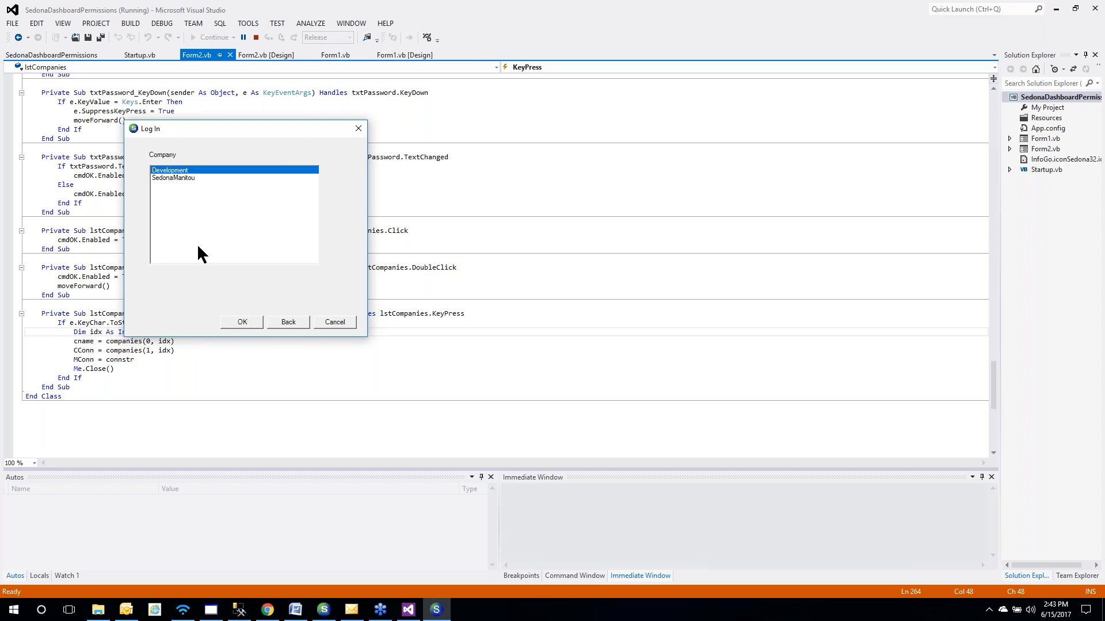
Log into Development, select a user, and scroll through the Inventory group's permissions
{"action": "left_click", "coordinate": [242, 325]}
{"action": "left_click", "coordinate": [172, 233]}
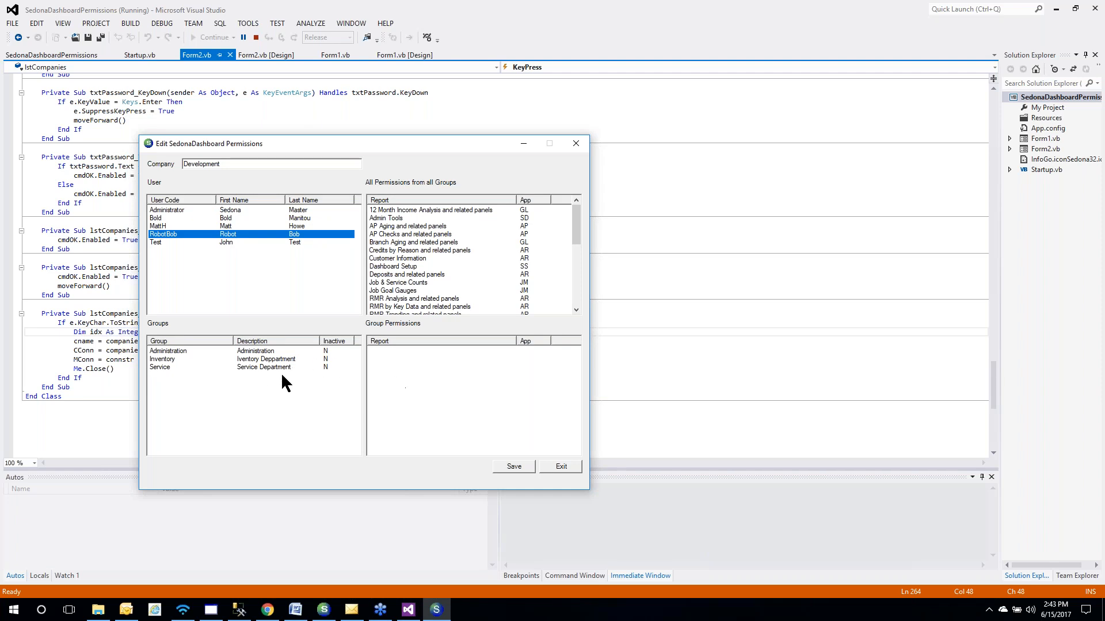
{"action": "left_click", "coordinate": [178, 360]}
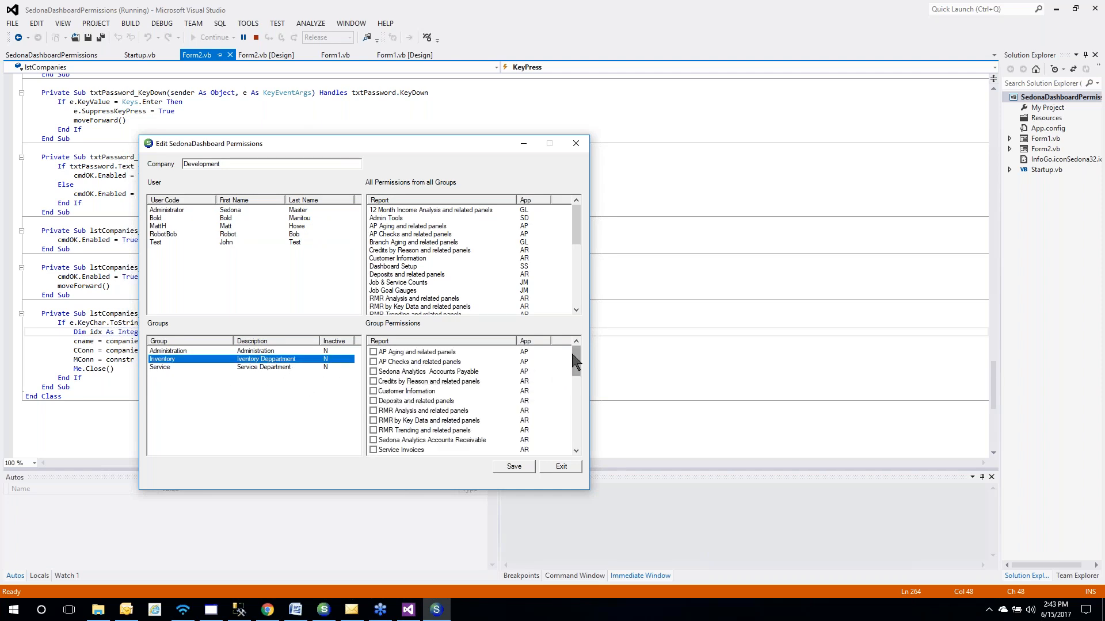
{"action": "left_click_drag", "start_coordinate": [576, 360], "coordinate": [576, 397]}
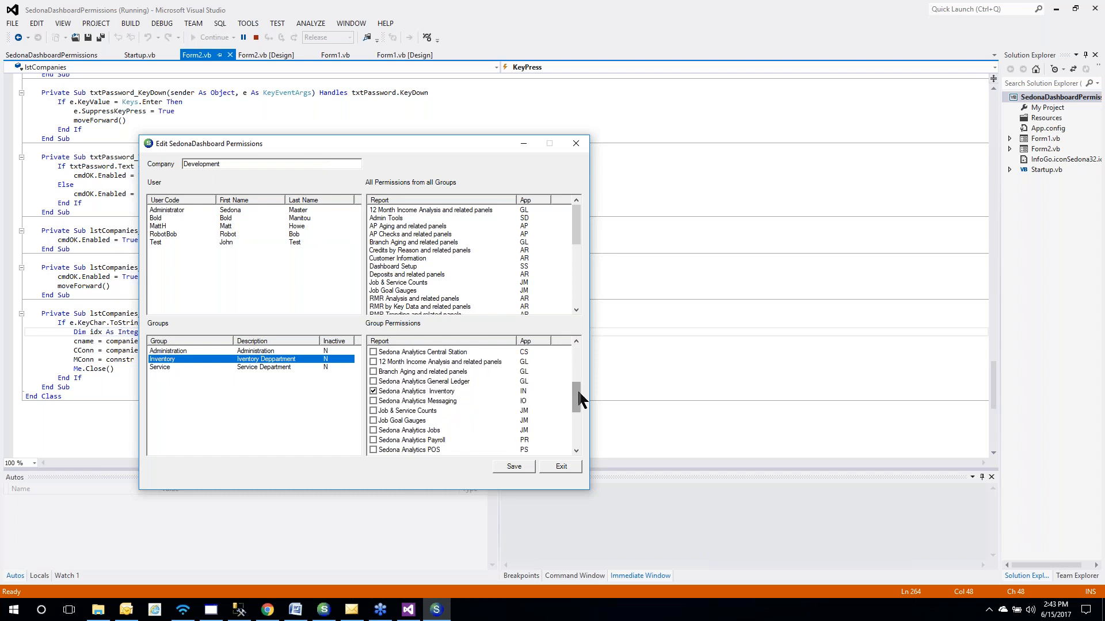
{"action": "left_click_drag", "start_coordinate": [577, 391], "coordinate": [577, 418]}
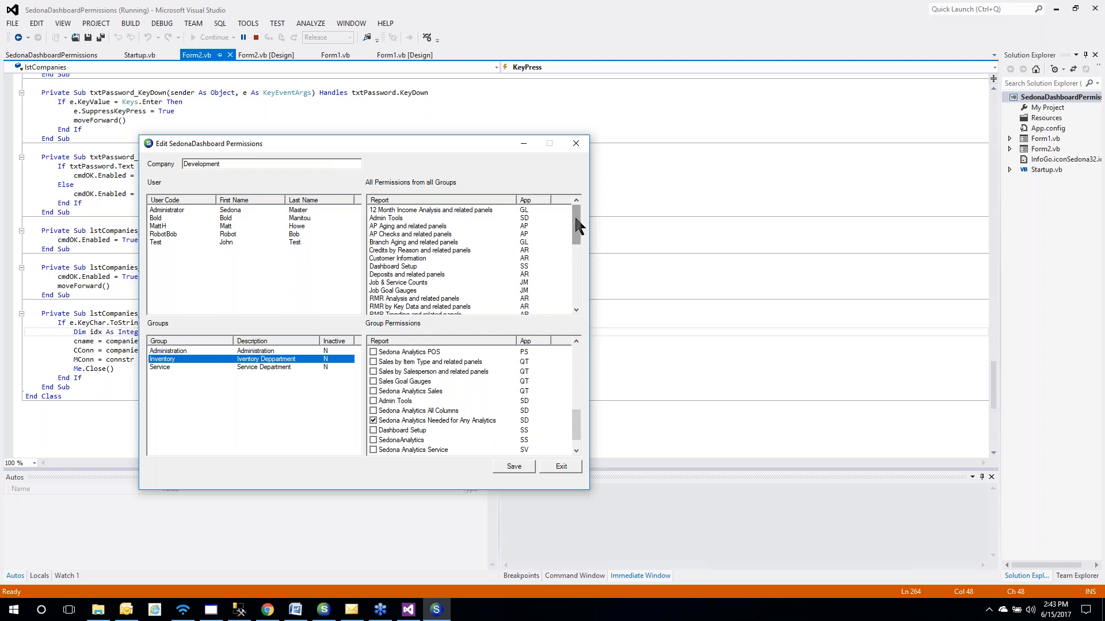
Review the All Permissions and Group Permissions lists, then exit the permissions tool
{"action": "mouse_move", "coordinate": [577, 225]}
{"action": "left_mouse_down"}
{"action": "mouse_move", "coordinate": [578, 294]}
{"action": "mouse_move", "coordinate": [577, 230]}
{"action": "left_mouse_up"}
{"action": "left_click_drag", "start_coordinate": [577, 436], "coordinate": [578, 351]}
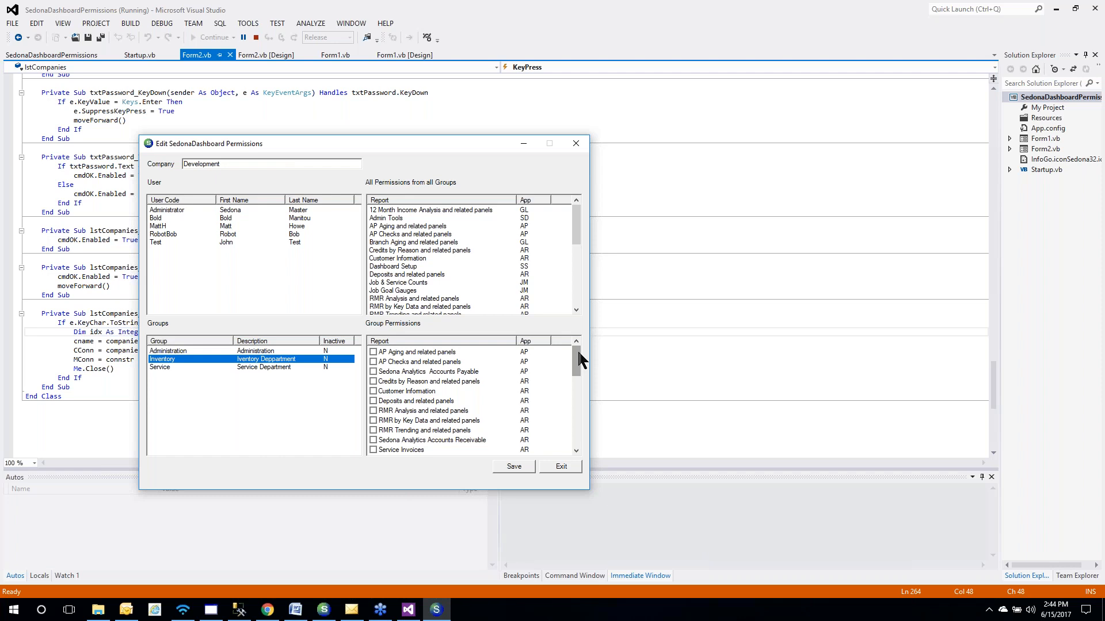
{"action": "left_click", "coordinate": [564, 468]}
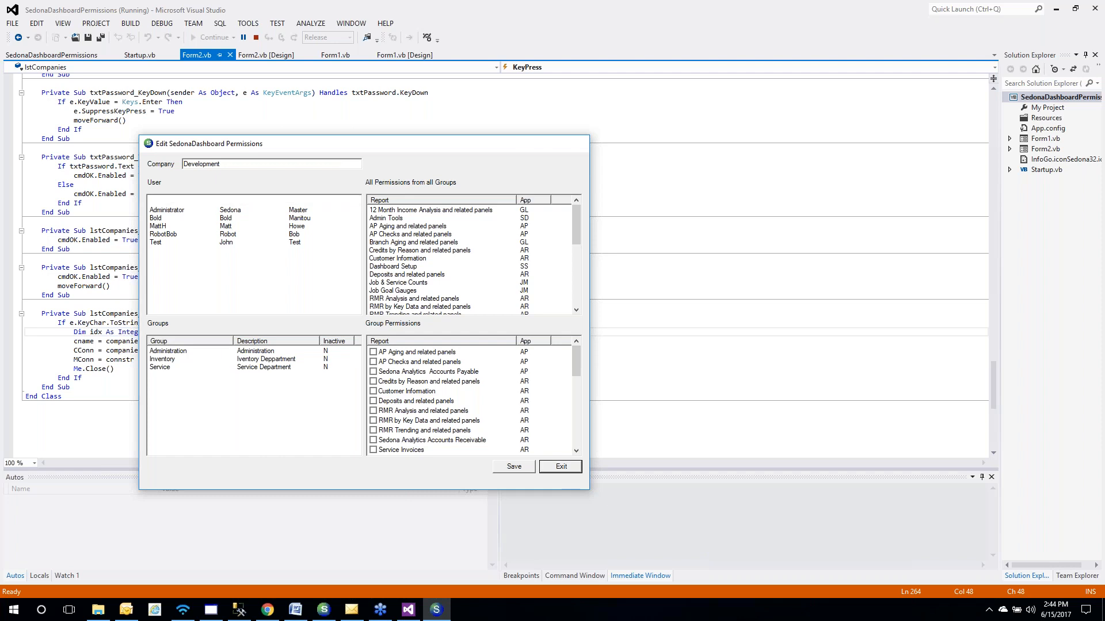
Remove the other user from the Customer List grid's Shared With list in My Items
{"action": "left_click", "coordinate": [1059, 9]}
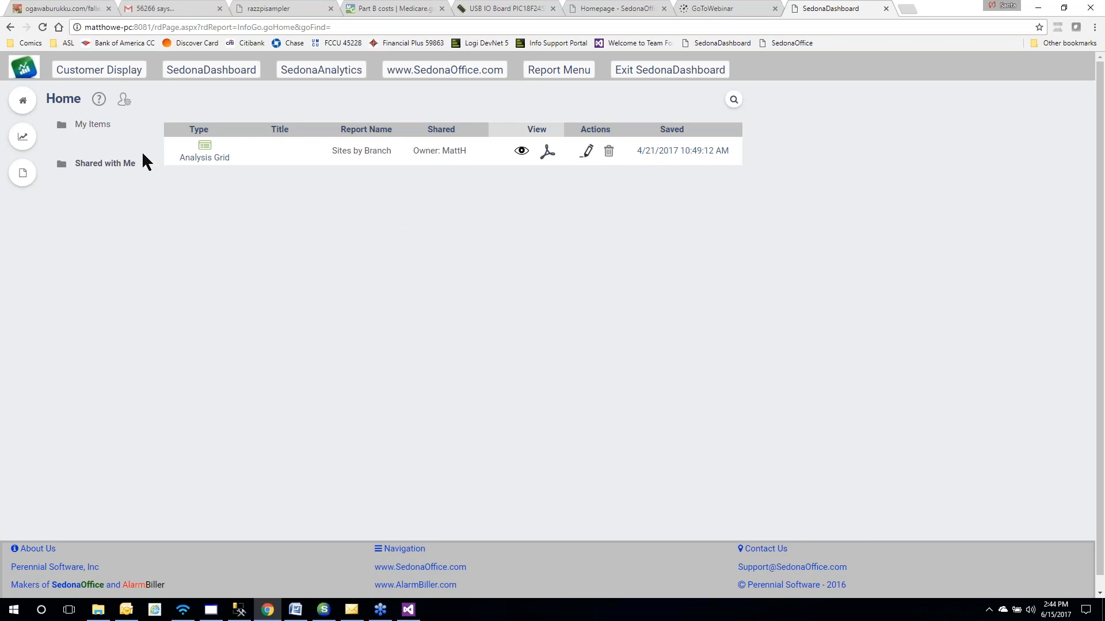
{"action": "left_click", "coordinate": [103, 125]}
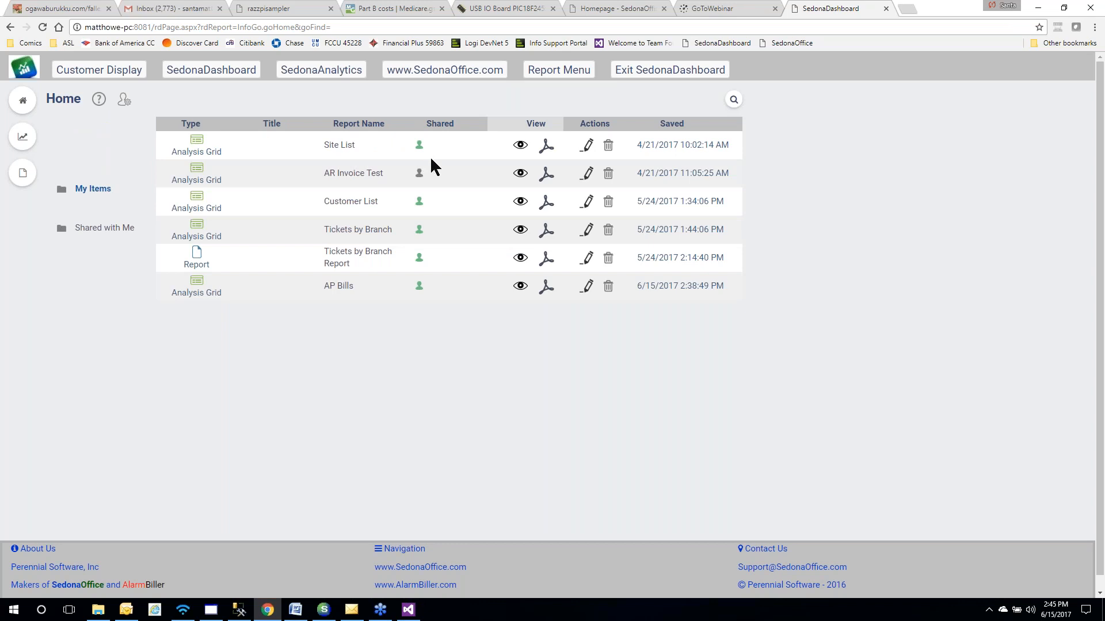
{"action": "left_click", "coordinate": [420, 205]}
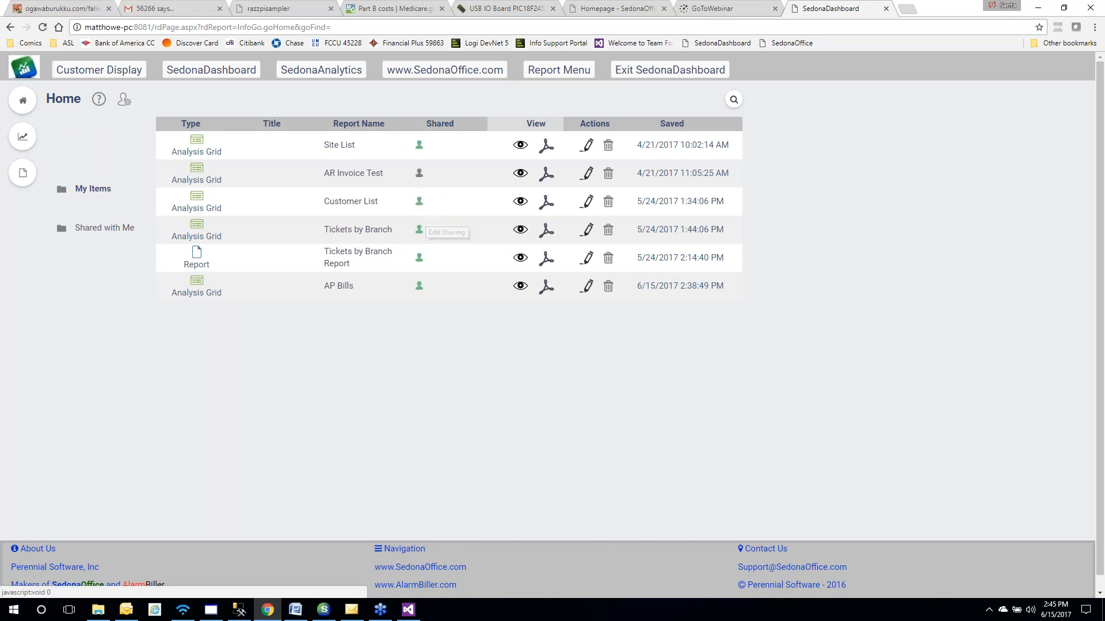
{"action": "left_click", "coordinate": [672, 336]}
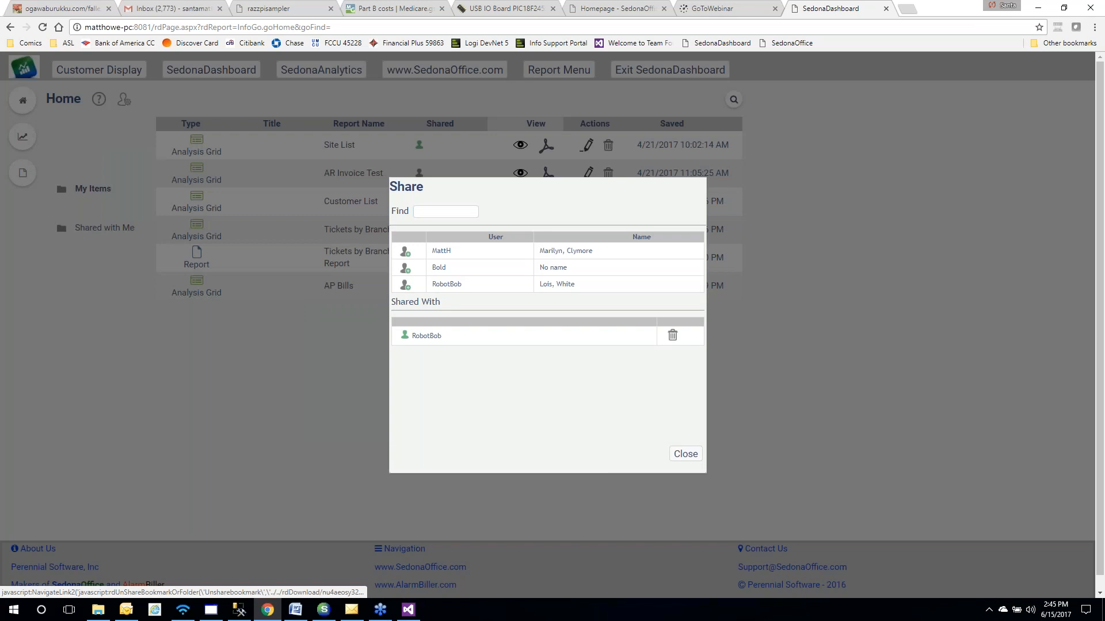
{"action": "left_click", "coordinate": [686, 454]}
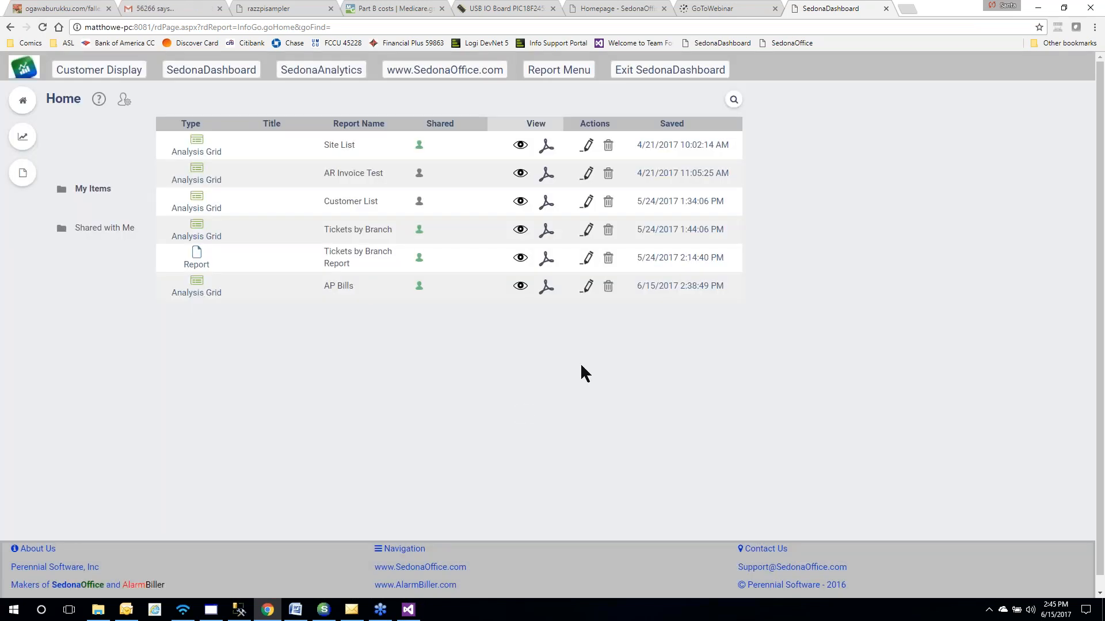